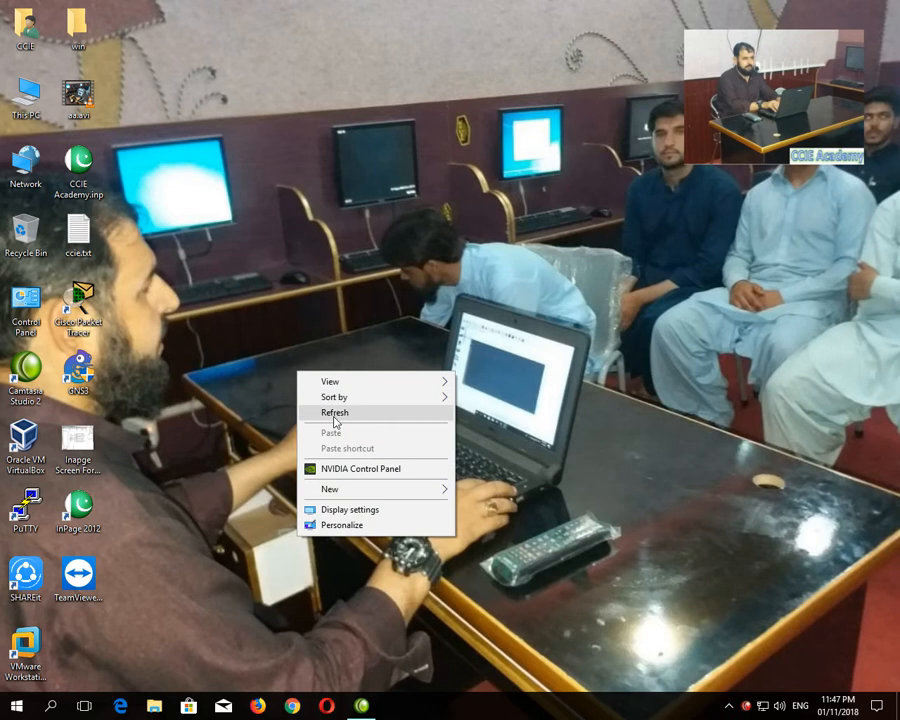
- Refresh the desktop several times from its right-click menu
{"action": "right_click", "coordinate": [335, 347]}
{"action": "left_click", "coordinate": [361, 388]}
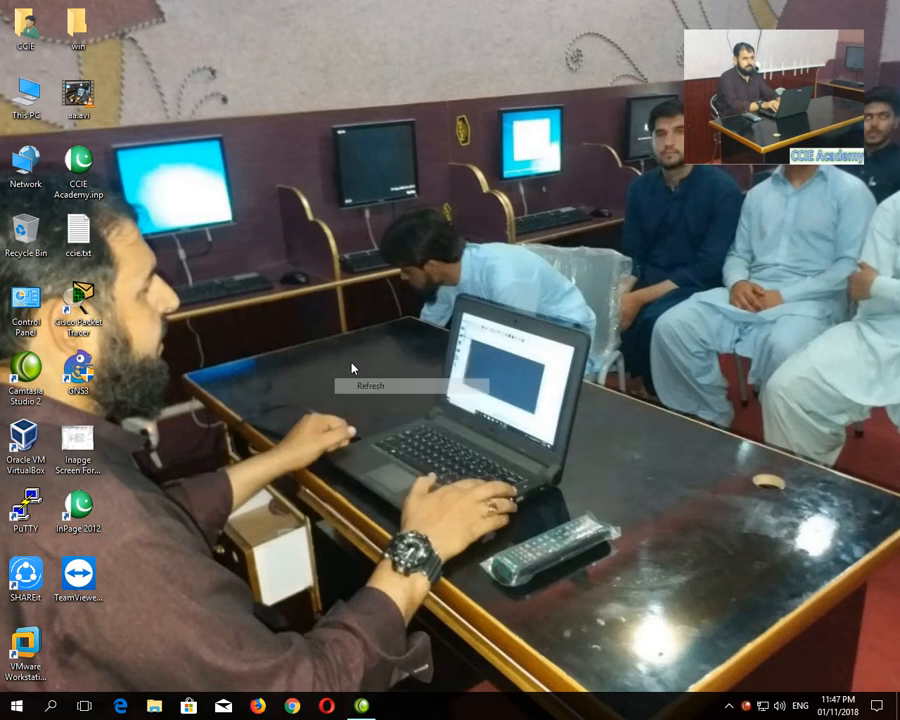
{"action": "right_click", "coordinate": [341, 352]}
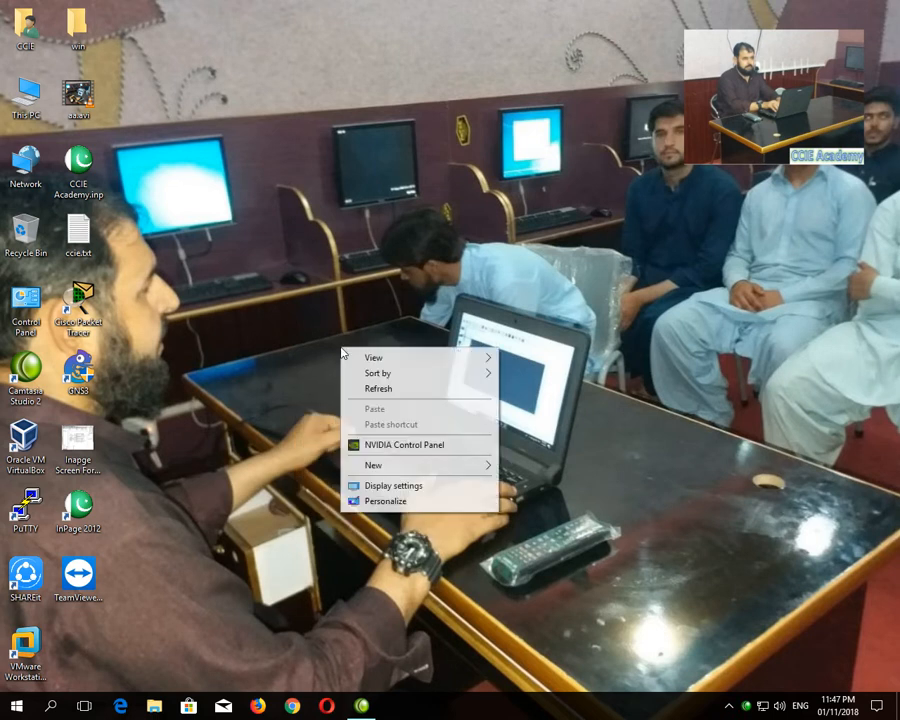
{"action": "left_click", "coordinate": [374, 389]}
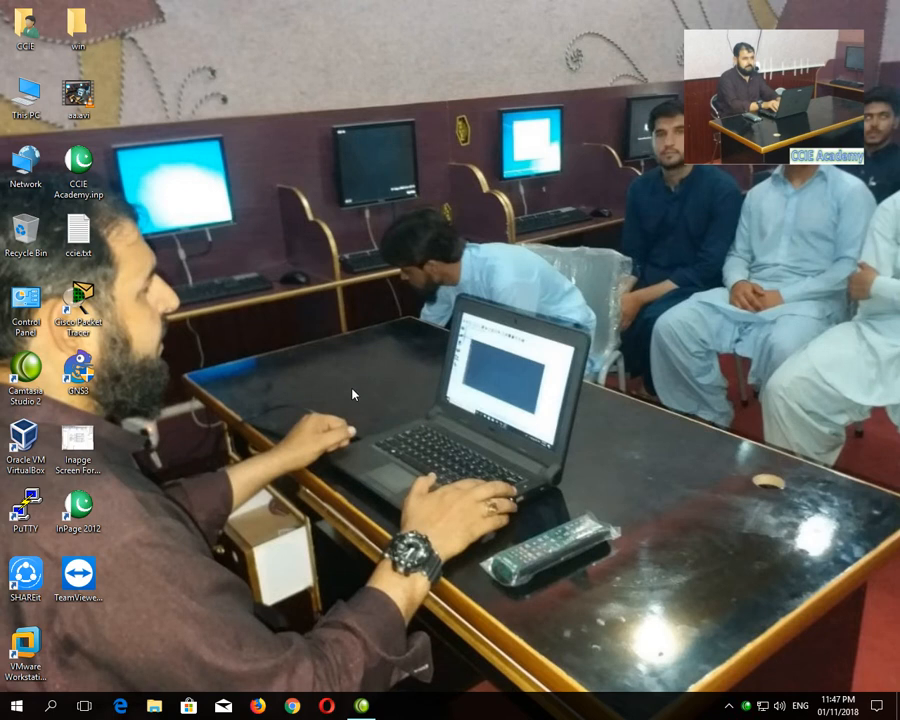
{"action": "right_click", "coordinate": [291, 362]}
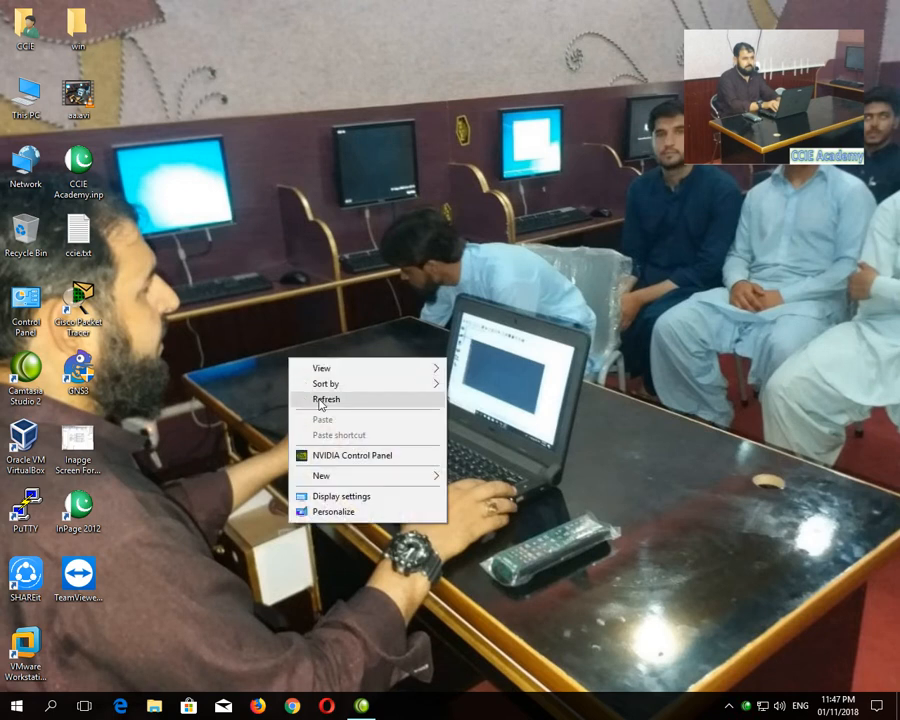
{"action": "left_click", "coordinate": [318, 398]}
{"action": "right_click", "coordinate": [300, 366]}
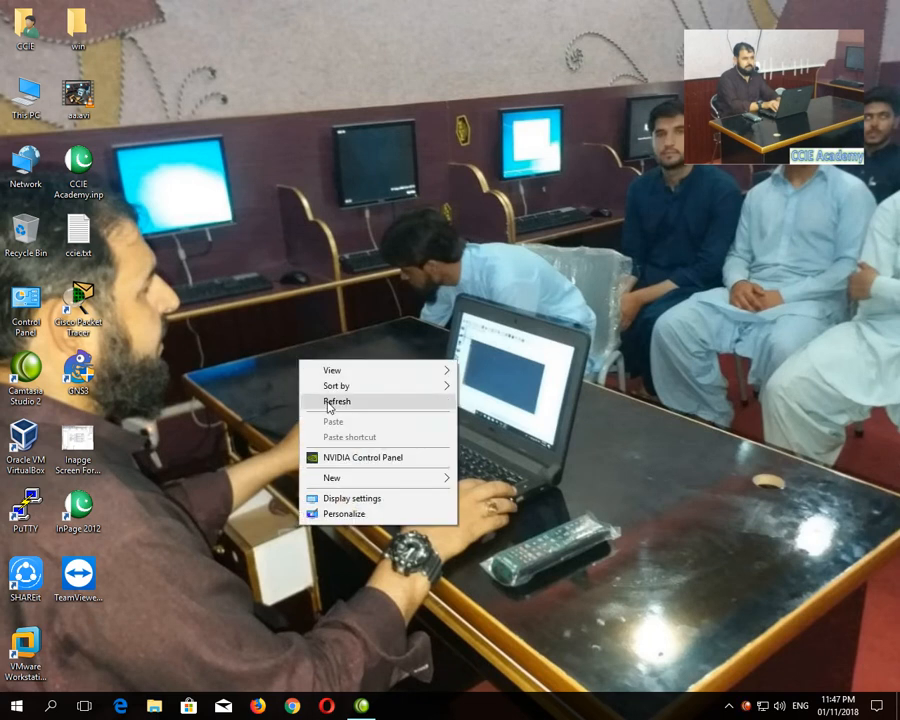
{"action": "left_click", "coordinate": [318, 396]}
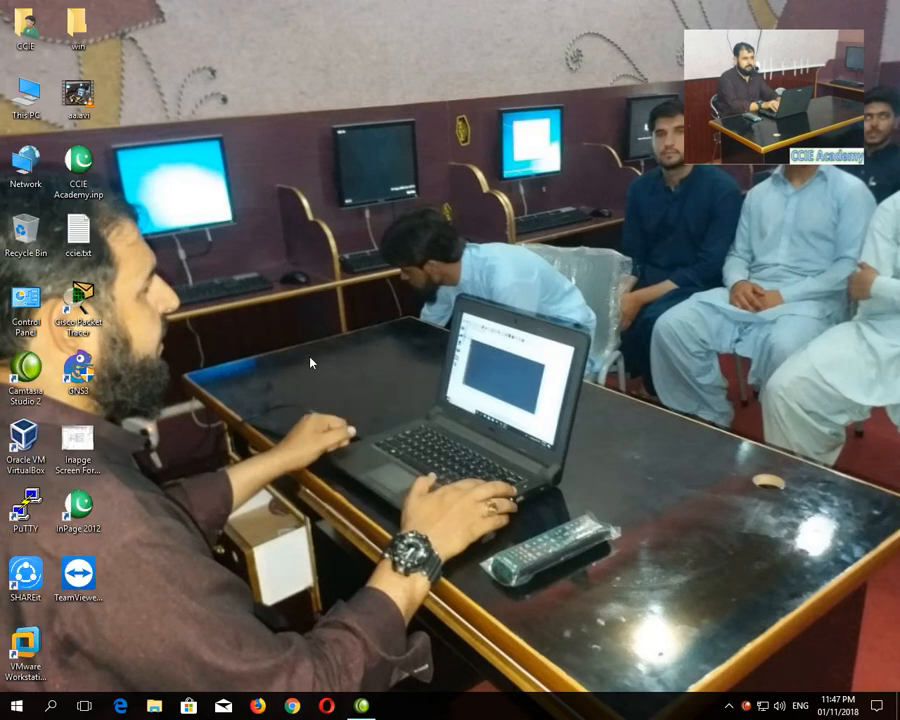
{"action": "right_click", "coordinate": [310, 360]}
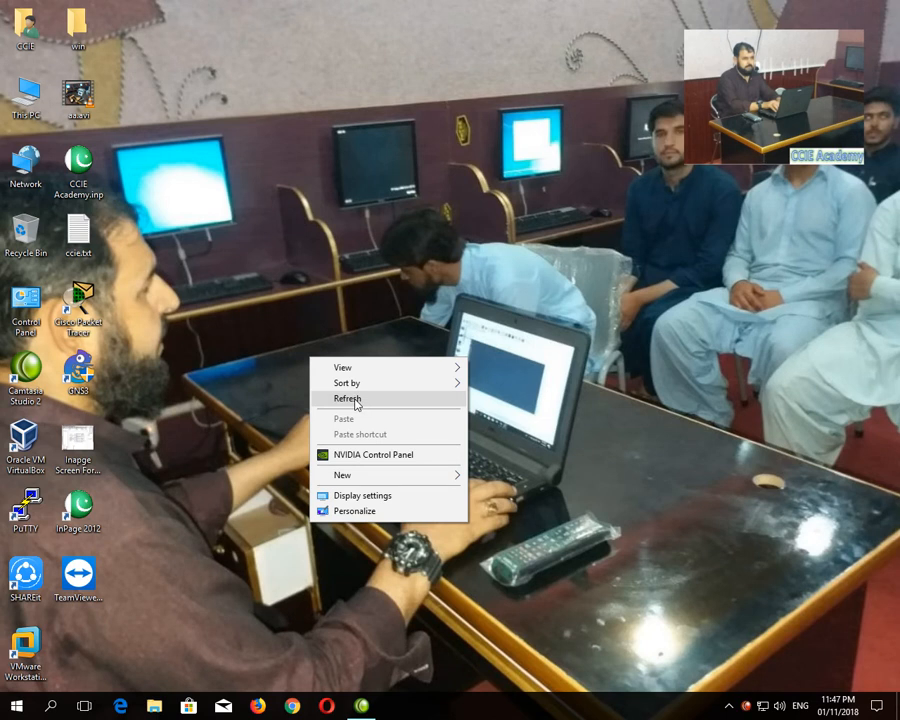
{"action": "left_click", "coordinate": [356, 401]}
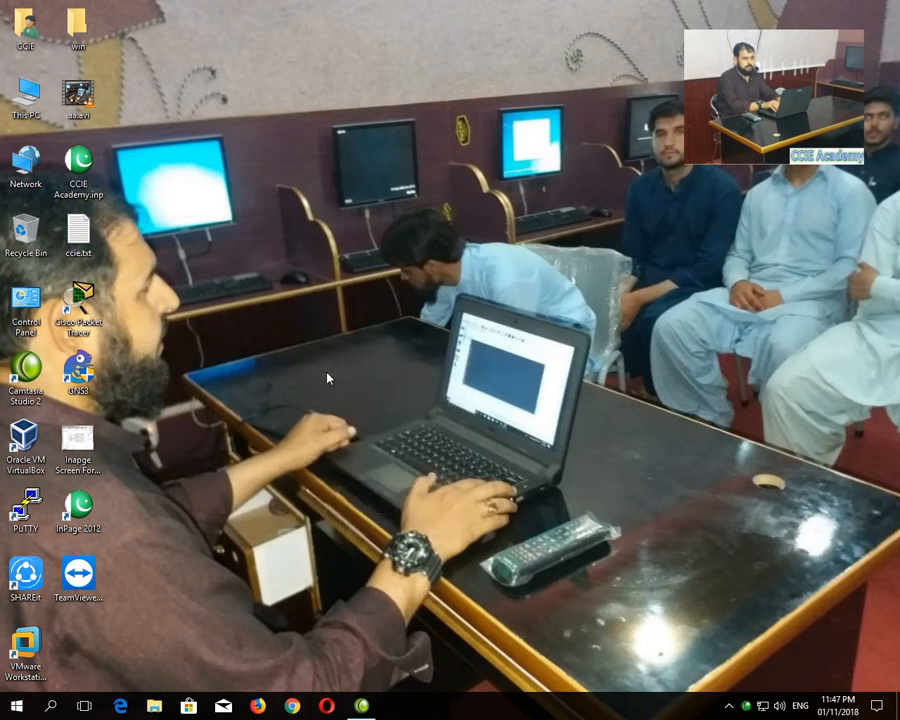
- Launch Notepad via the Run prompt and maximize its window
{"action": "key", "text": "super+r"}
{"action": "type", "text": "notepad"}
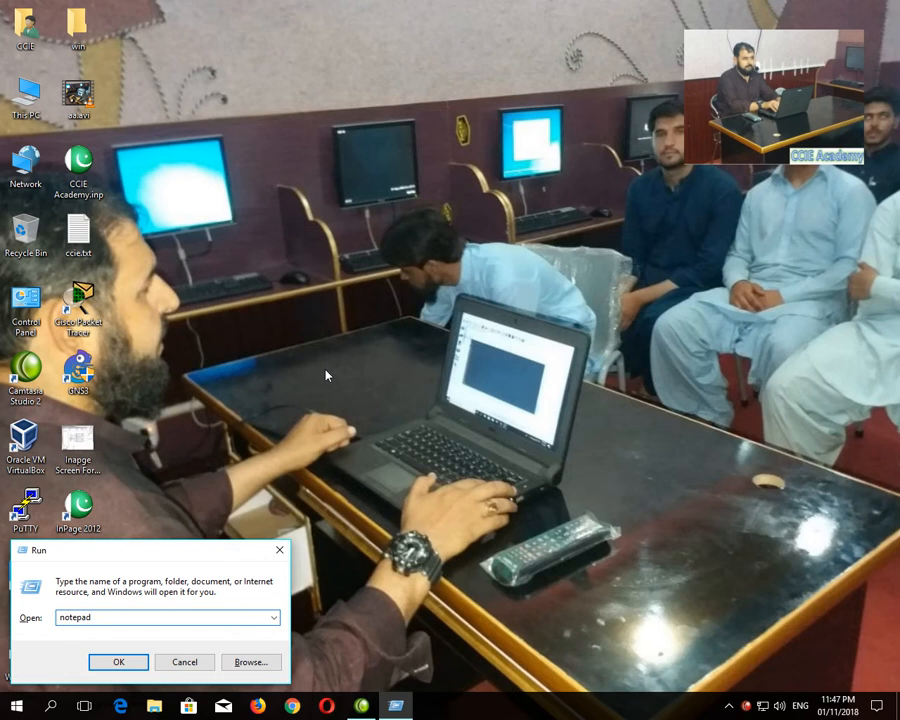
{"action": "key", "text": "Return"}
{"action": "key", "text": "super+Up"}
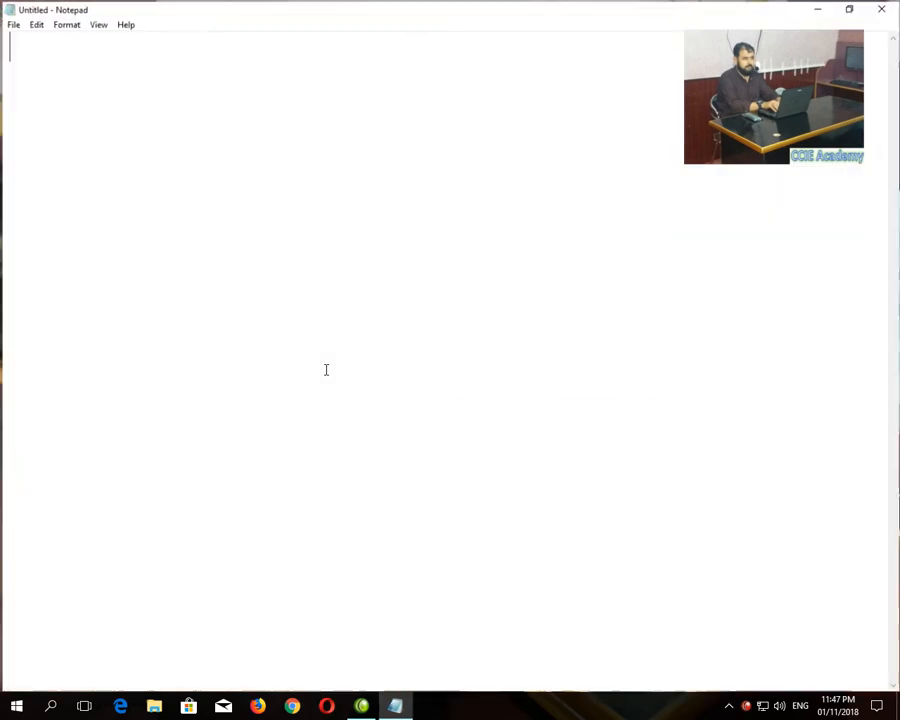
- Type 'IOU (Internetwork Operating system on Unix)' into the note and minimize Notepad
{"action": "type", "text": "IOU "}
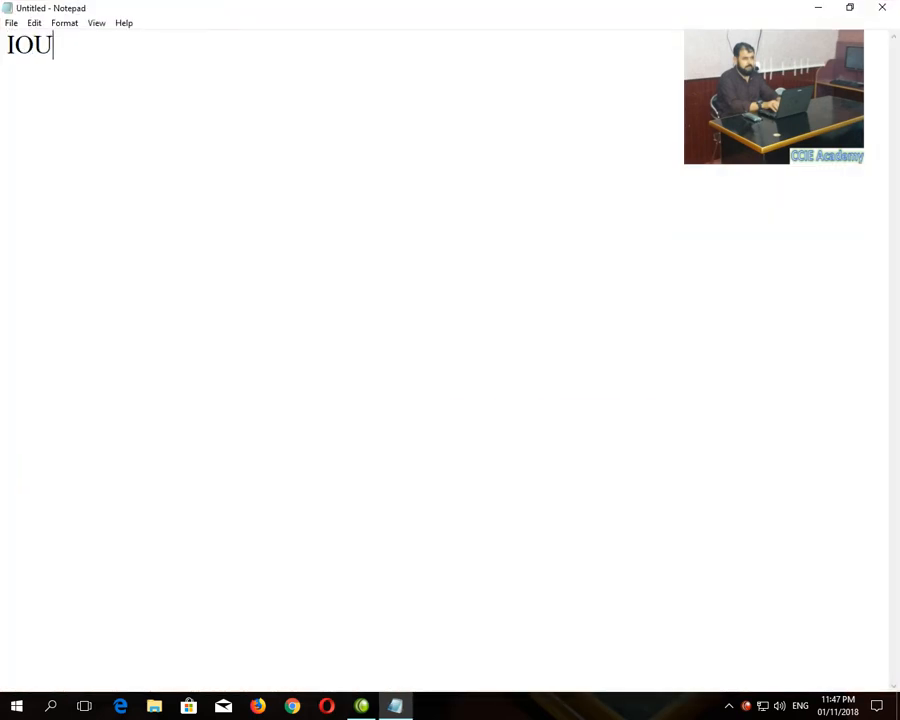
{"action": "type", "text": "()"}
{"action": "key", "text": "Left"}
{"action": "type", "text": "Internetowr"}
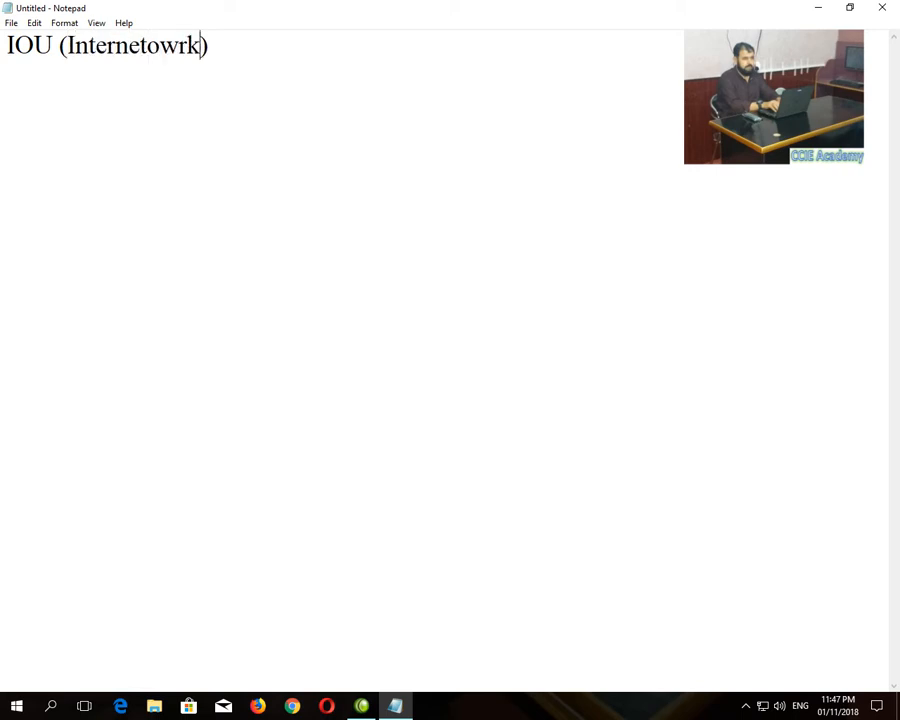
{"action": "key", "text": "BackSpace"}
{"action": "key", "text": "BackSpace"}
{"action": "key", "text": "BackSpace"}
{"action": "type", "text": "work "}
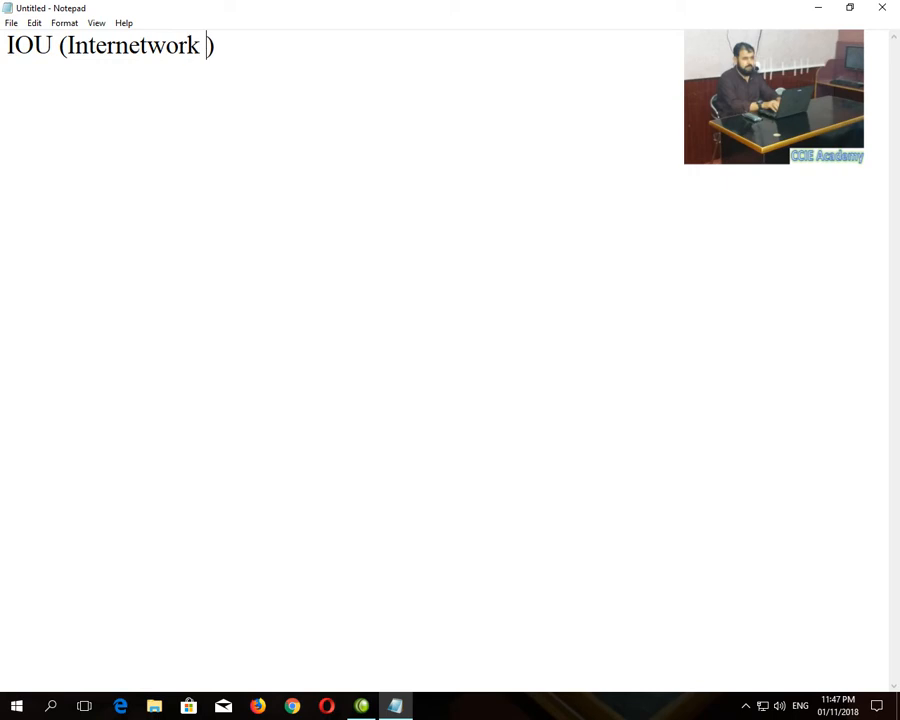
{"action": "type", "text": "Operating"}
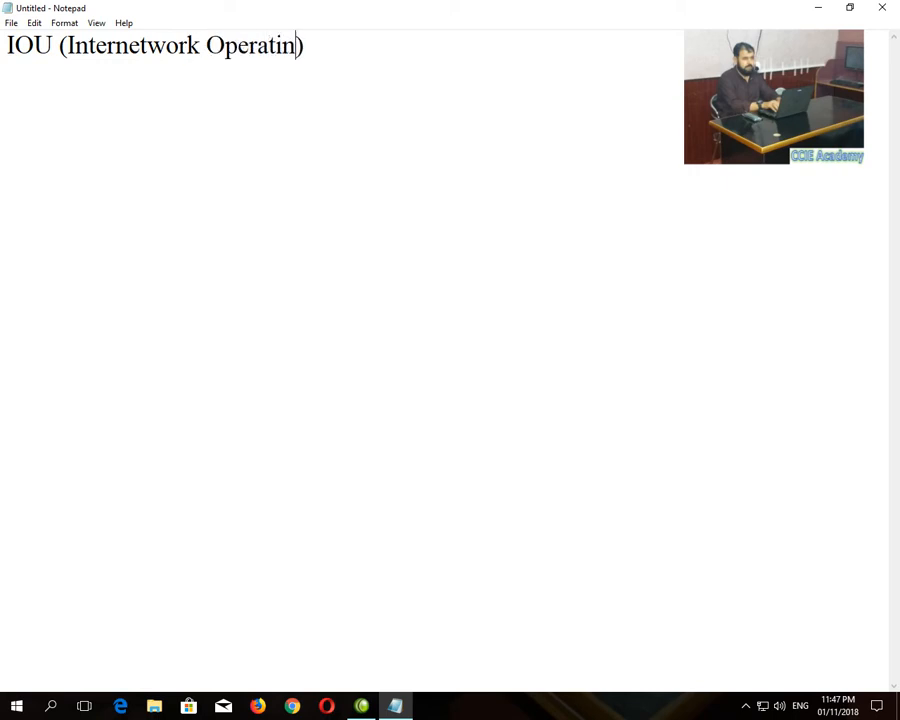
{"action": "type", "text": " system"}
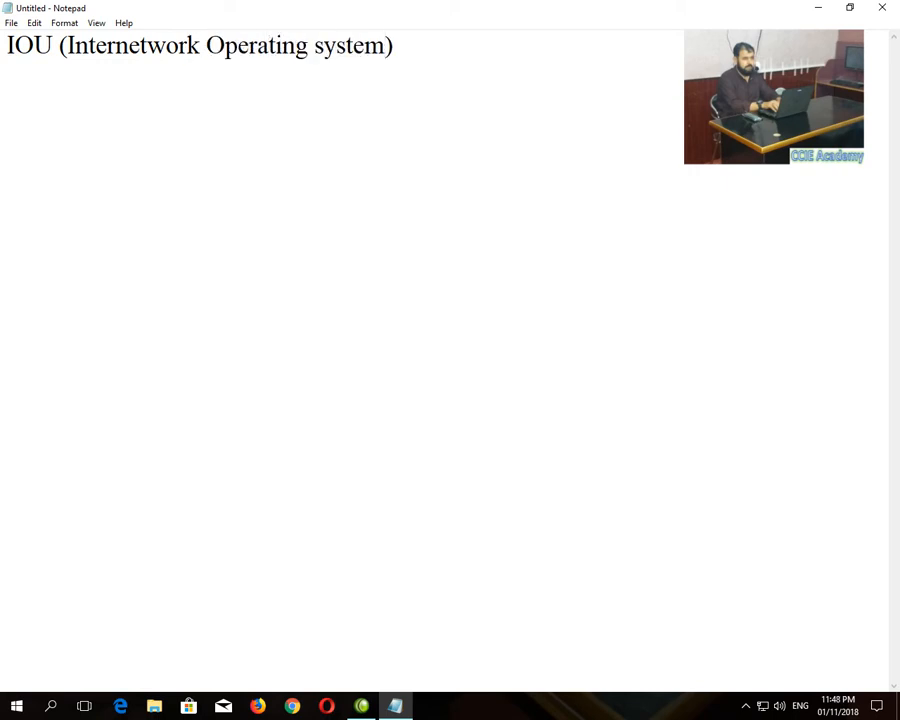
{"action": "type", "text": " on Unix"}
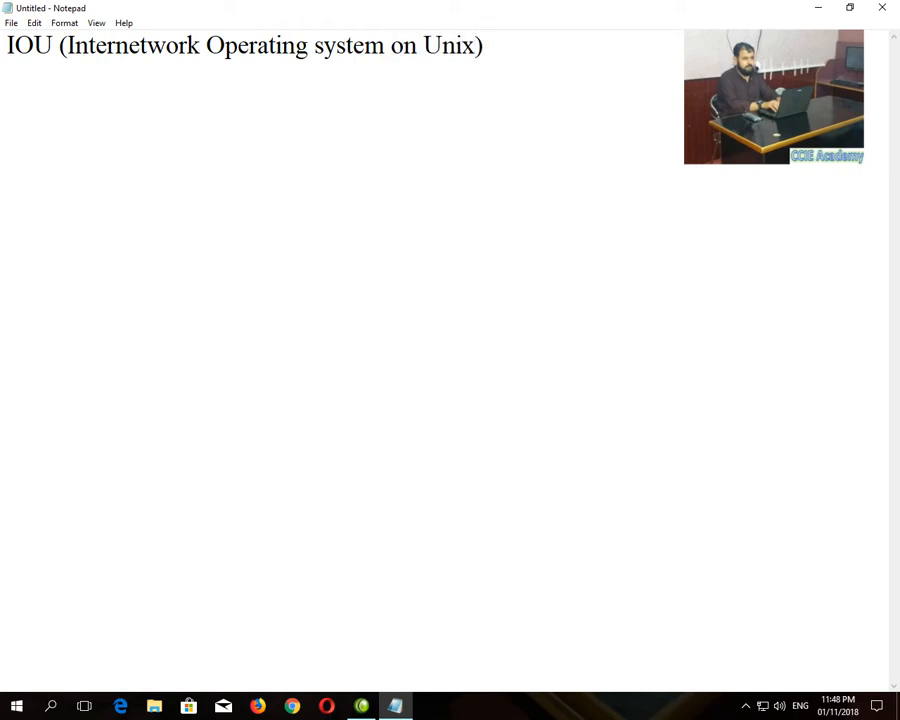
{"action": "left_click", "coordinate": [818, 8]}
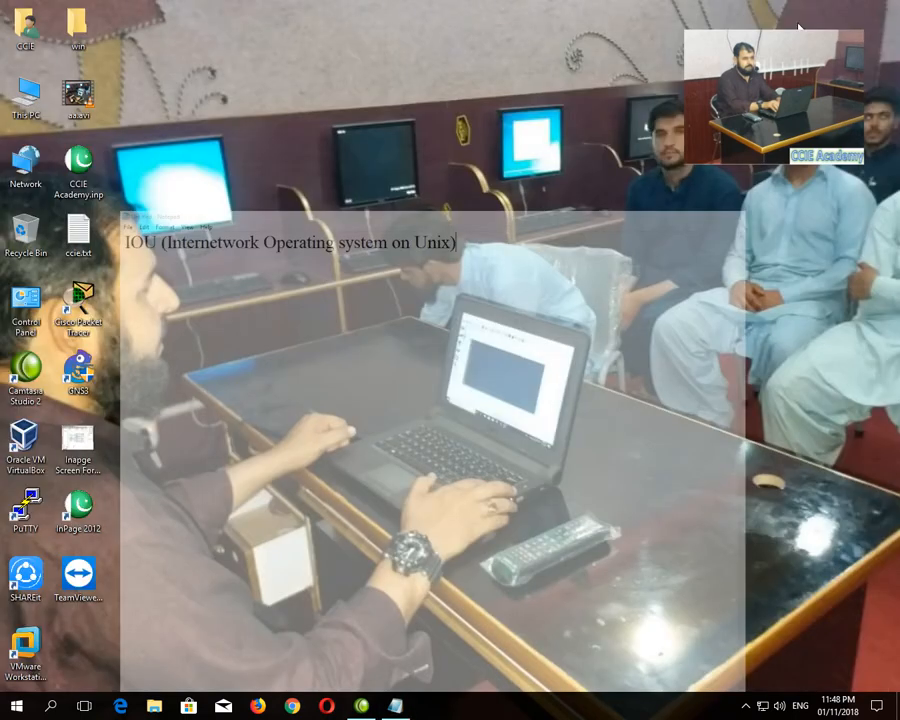
- Launch Oracle VM VirtualBox and start the Import Appliance wizard
{"action": "right_click", "coordinate": [28, 426]}
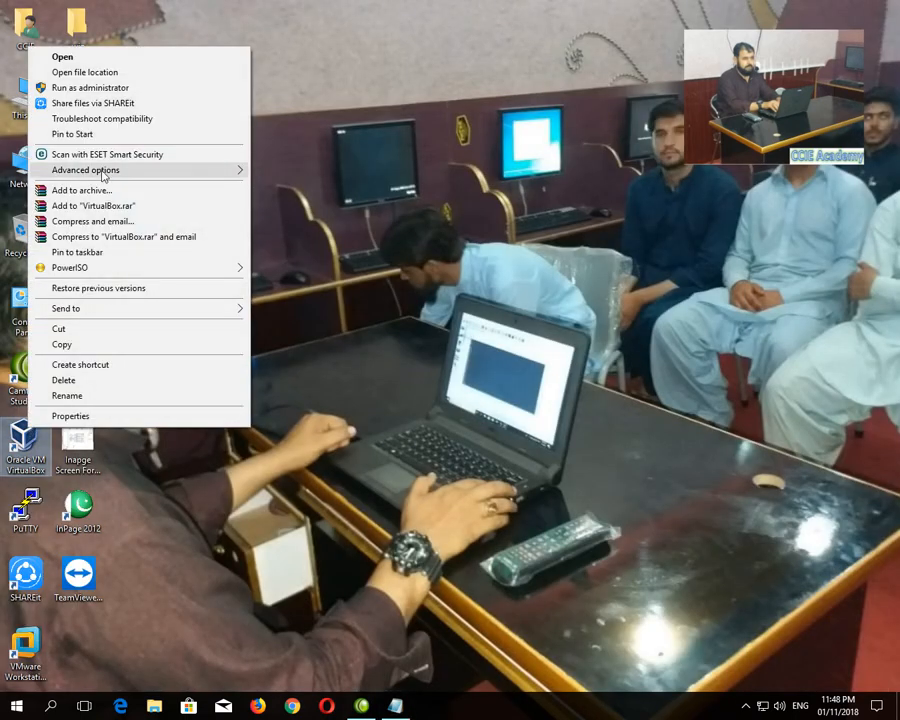
{"action": "left_click", "coordinate": [90, 88]}
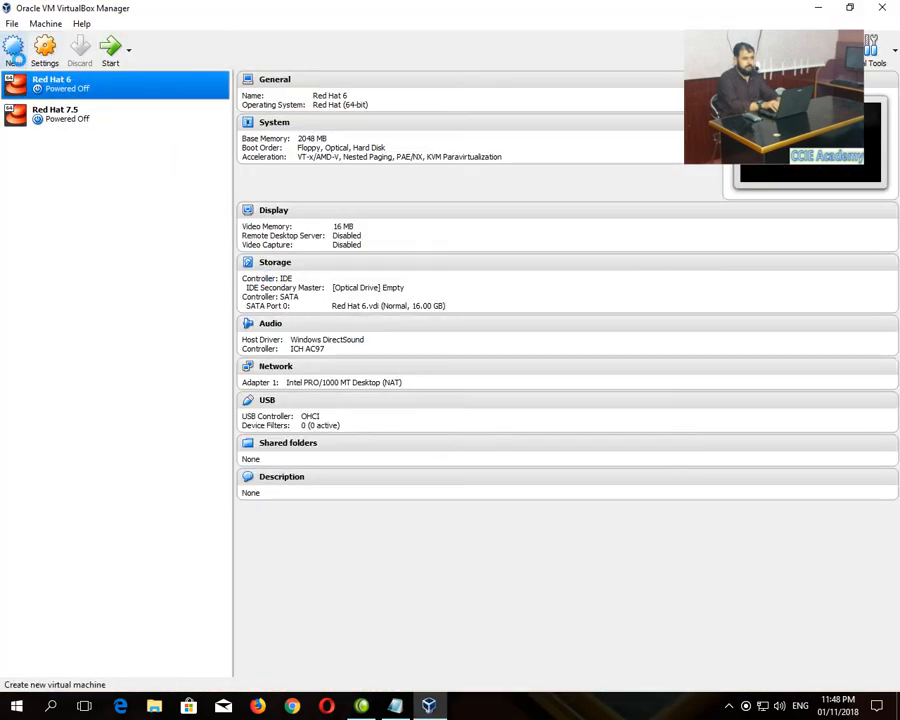
{"action": "left_click", "coordinate": [12, 23]}
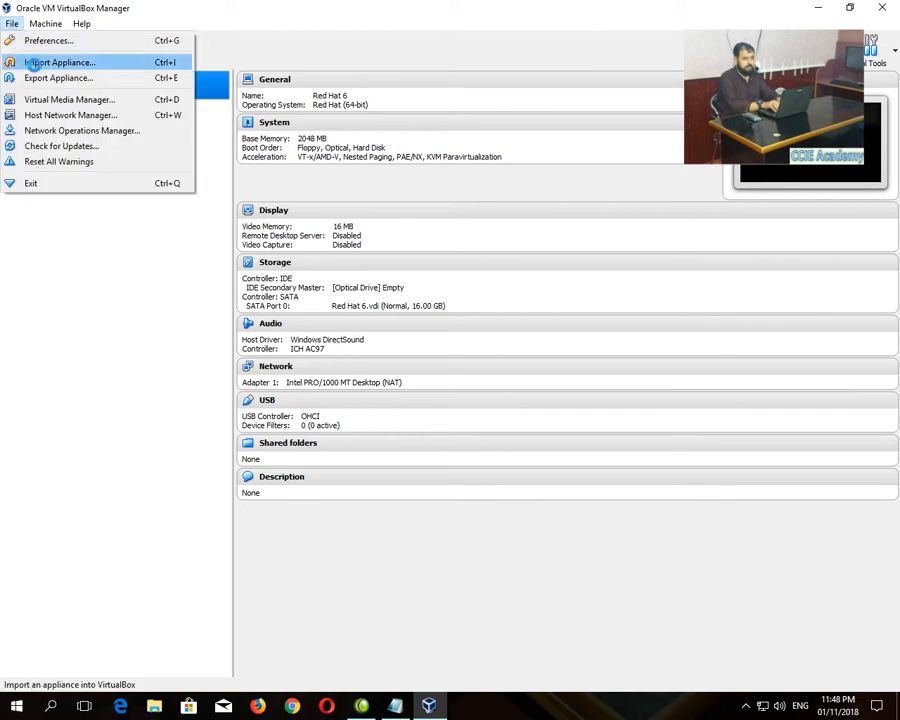
{"action": "left_click", "coordinate": [31, 62]}
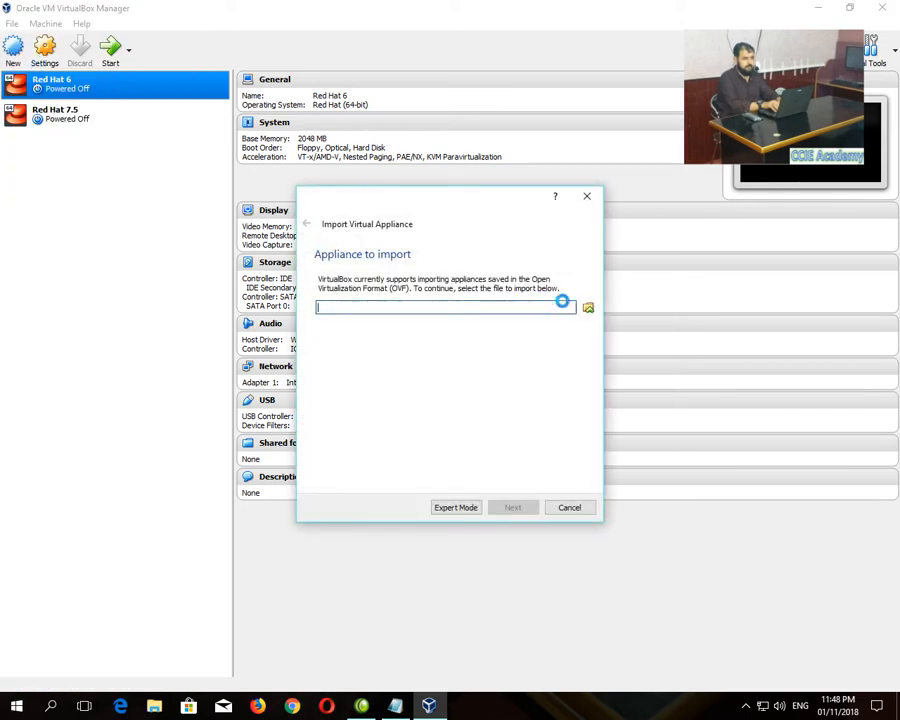
- Select GNS3.IOU.VM.ova from F:\F Drive\IOU\IOU\IOU and advance to the appliance settings page
{"action": "left_click", "coordinate": [589, 310]}
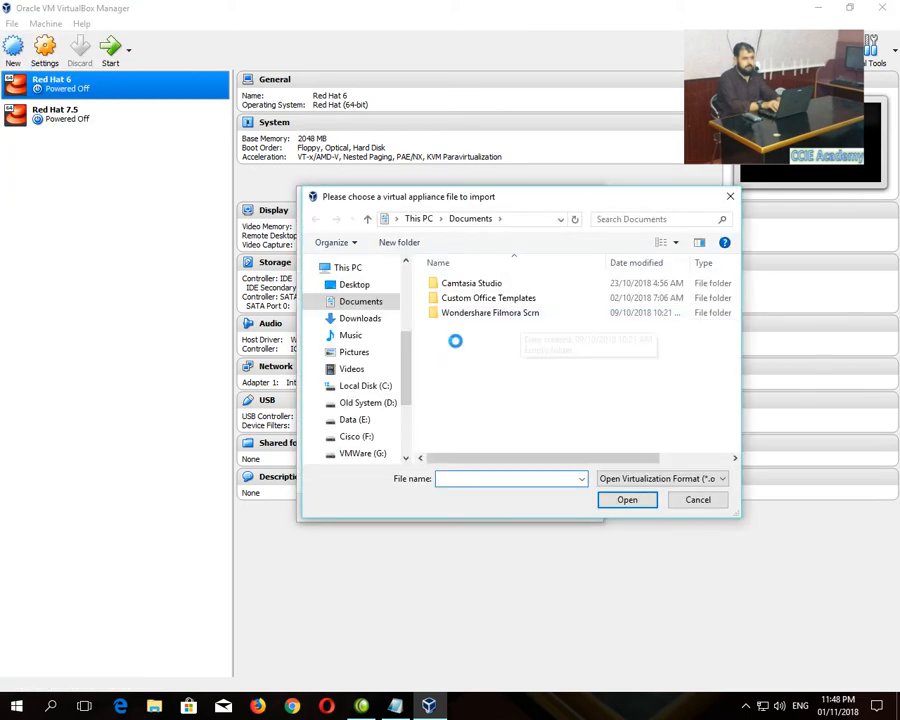
{"action": "left_click", "coordinate": [362, 436]}
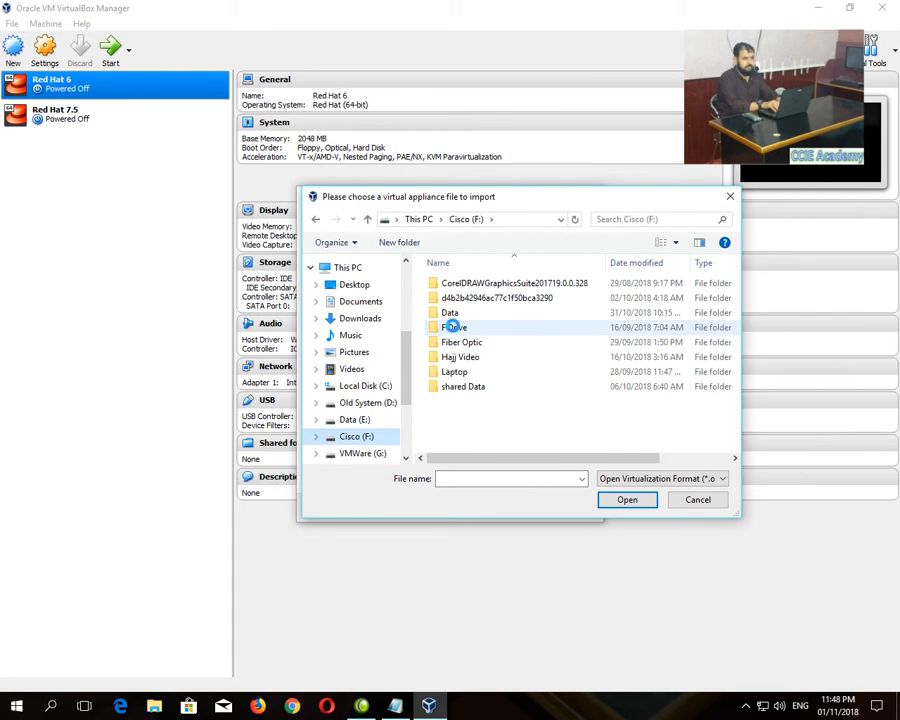
{"action": "double_click", "coordinate": [453, 328]}
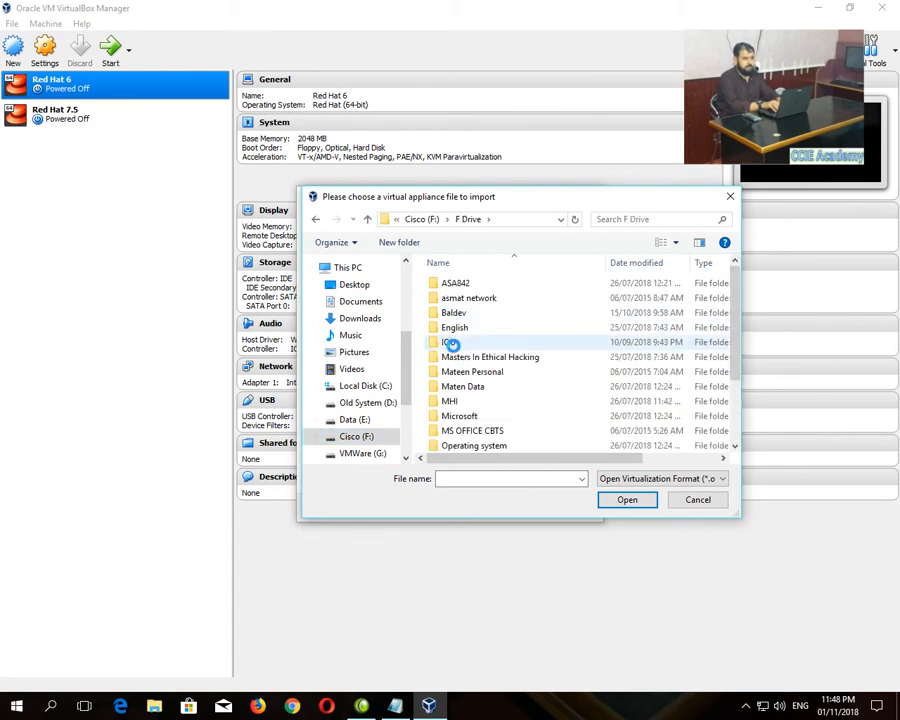
{"action": "double_click", "coordinate": [453, 342]}
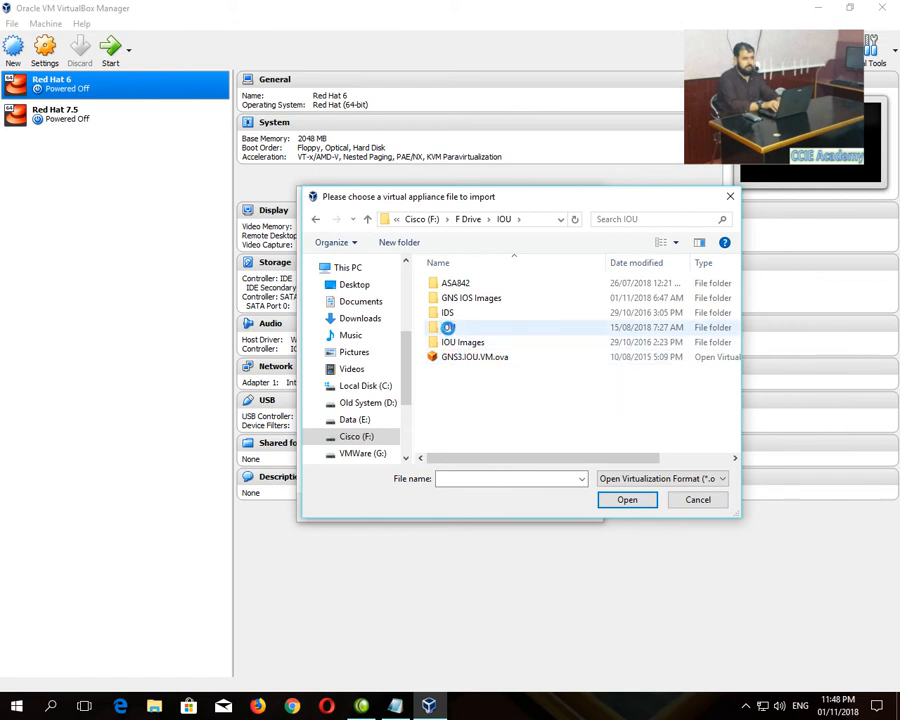
{"action": "double_click", "coordinate": [447, 327]}
{"action": "double_click", "coordinate": [444, 284]}
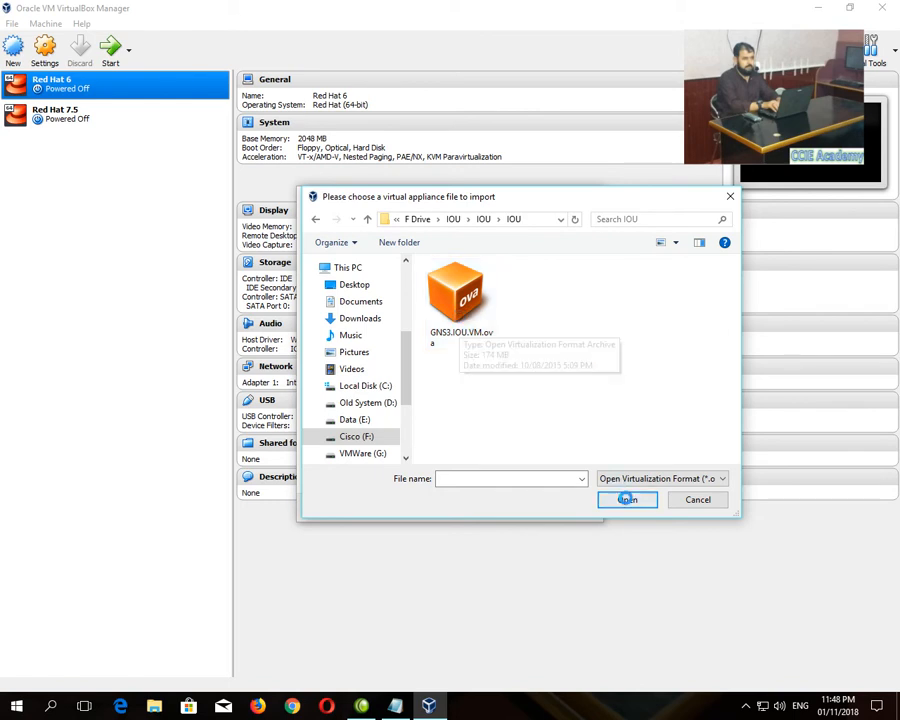
{"action": "left_click", "coordinate": [460, 310]}
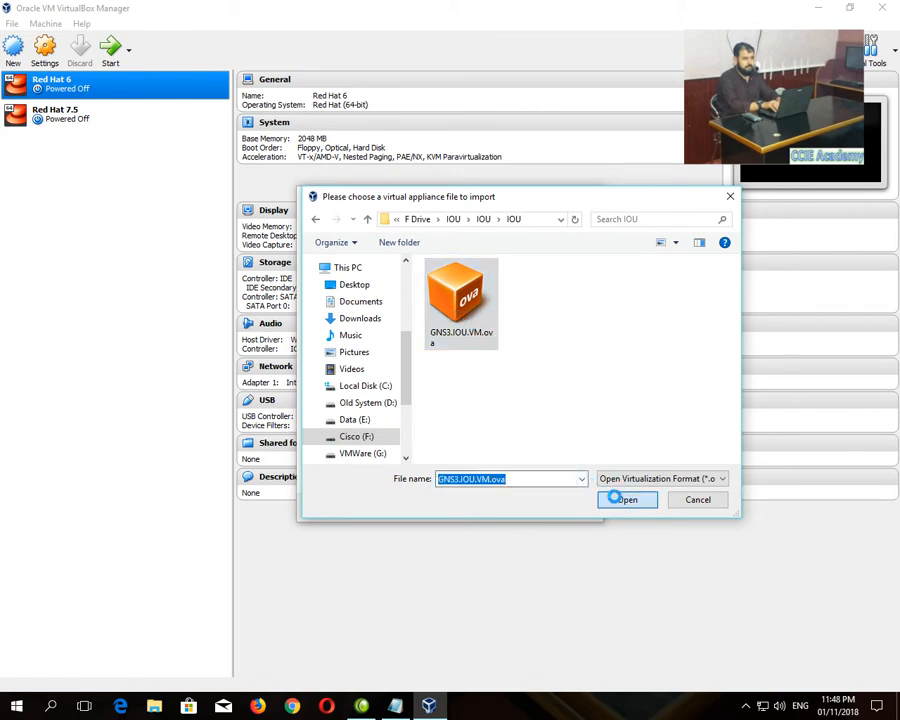
{"action": "left_click", "coordinate": [622, 498]}
{"action": "left_click", "coordinate": [512, 507]}
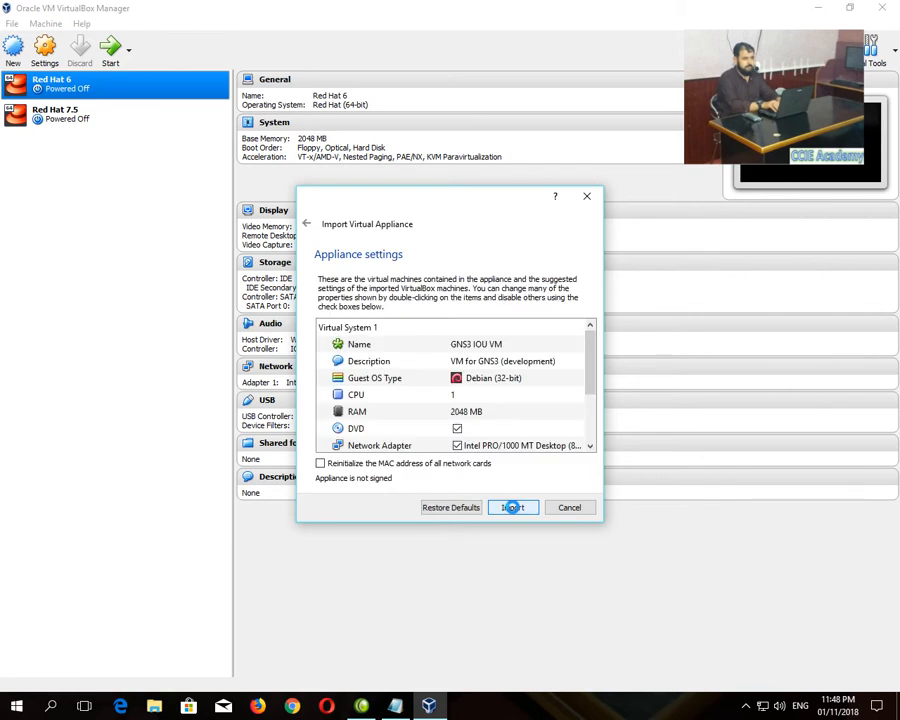
- Import GNS3 IOU VM and start it, switching its network to the Host-Only Ethernet Adapter
{"action": "left_click", "coordinate": [512, 507]}
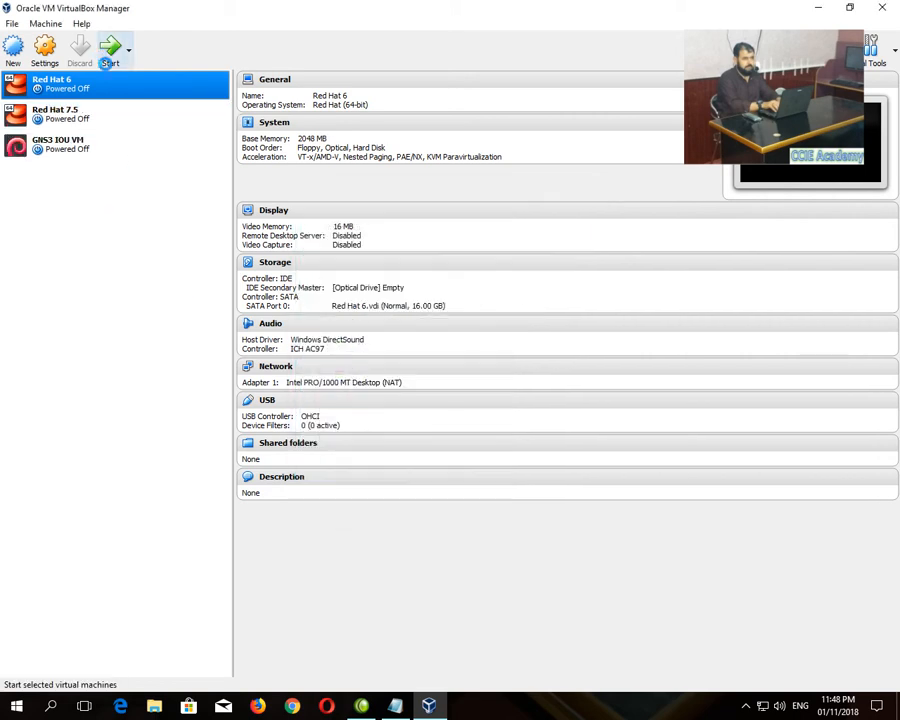
{"action": "left_click", "coordinate": [76, 141]}
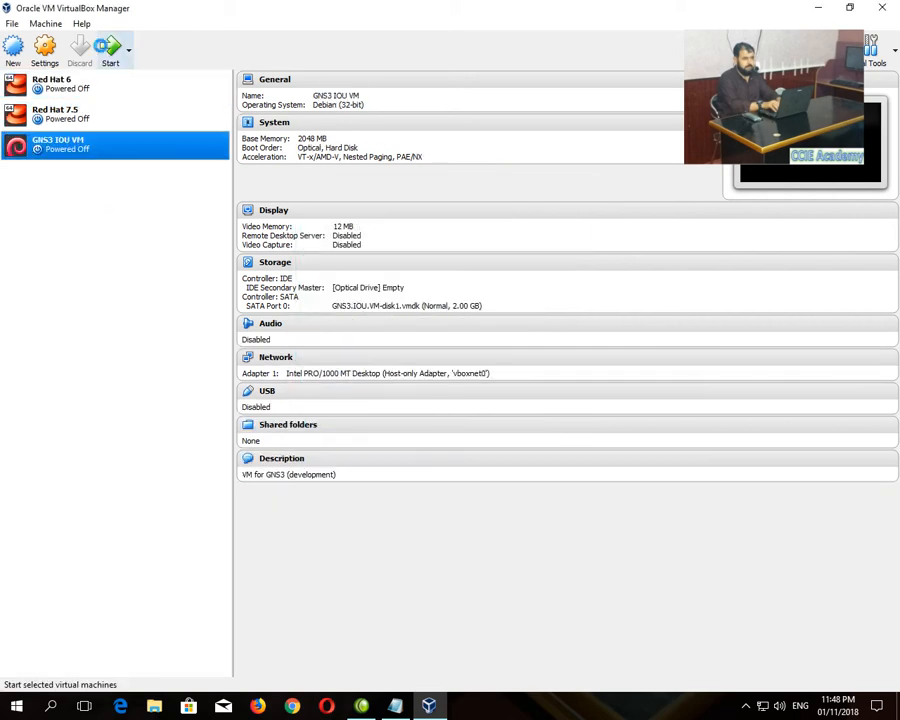
{"action": "left_click", "coordinate": [110, 48]}
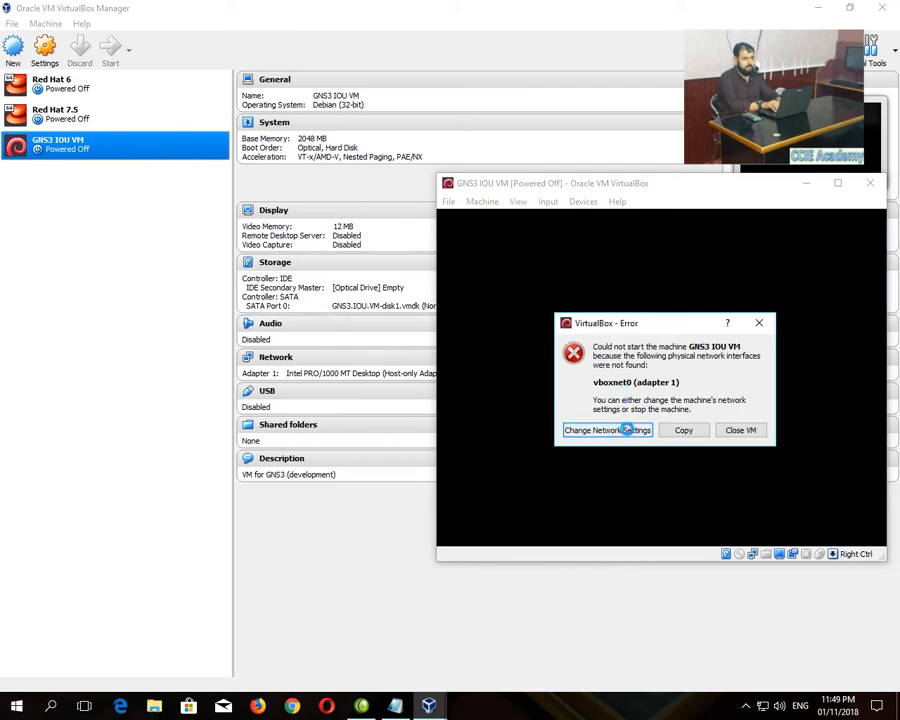
{"action": "left_click", "coordinate": [628, 430]}
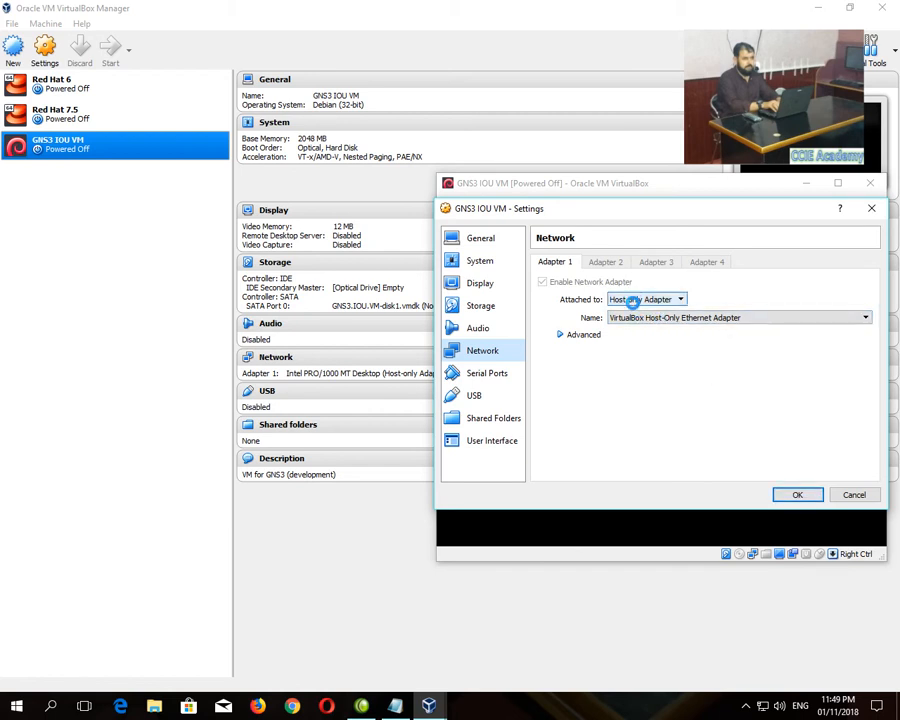
{"action": "left_click", "coordinate": [797, 494]}
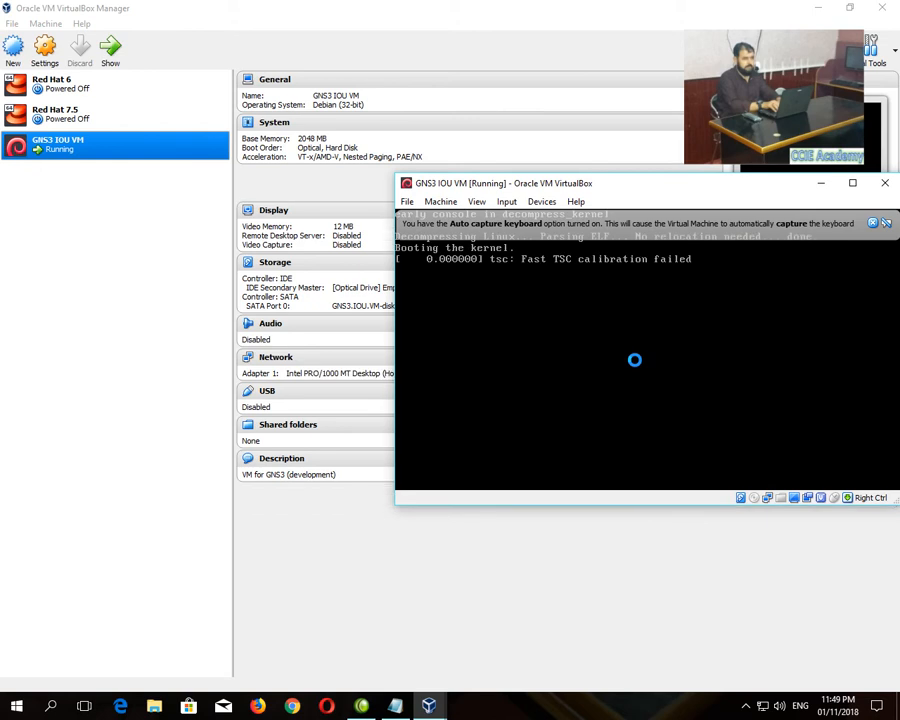
- Log into the IOU VM console as root and run ifconfig to see eth0 at 192.168.56.101
{"action": "left_click_drag", "start_coordinate": [647, 189], "coordinate": [498, 167]}
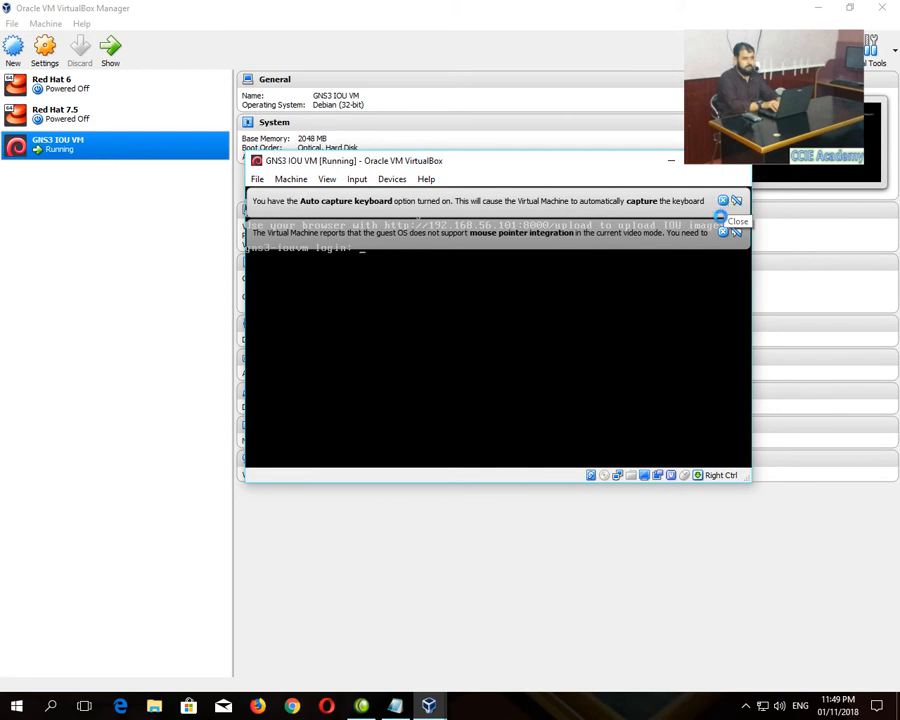
{"action": "left_click", "coordinate": [735, 231]}
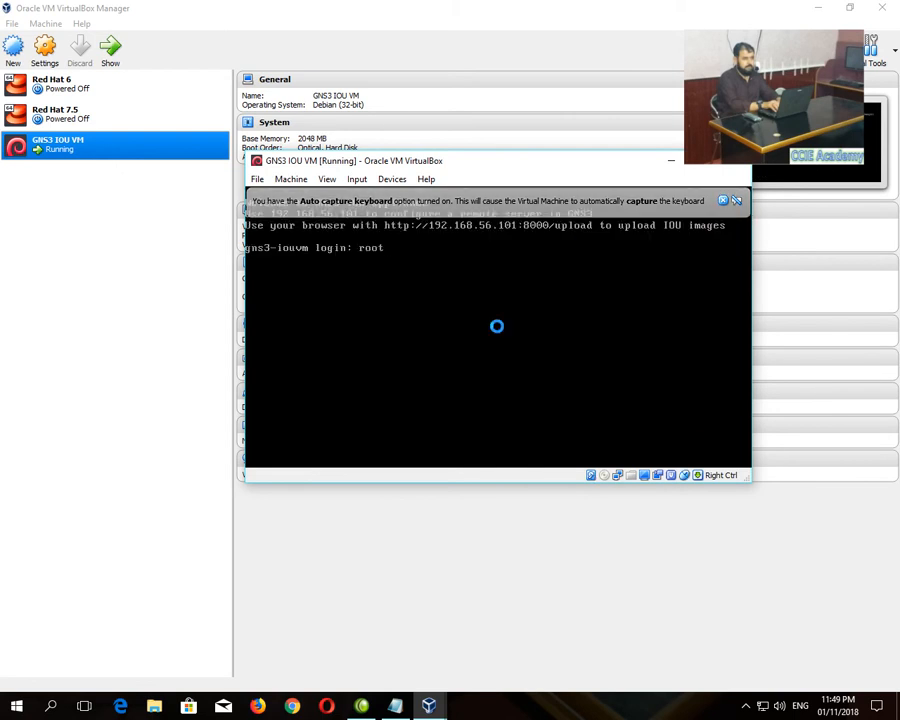
{"action": "key", "text": "Return"}
{"action": "key", "text": "Return"}
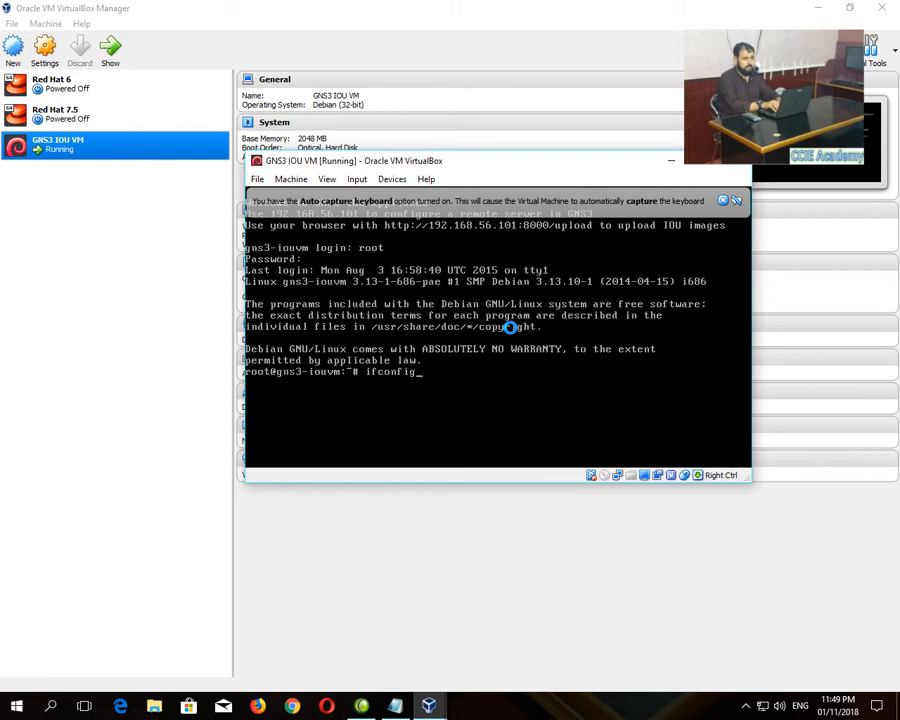
{"action": "type", "text": "ifconfig"}
{"action": "key", "text": "Return"}
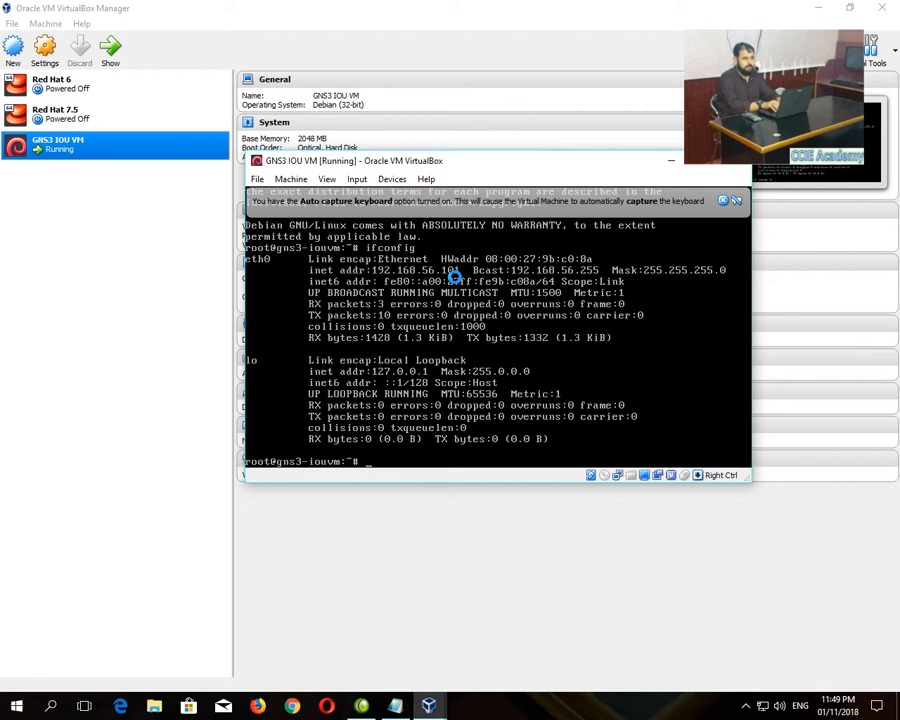
- Add 'Username: root' and a Password line with the VM's root password to the Notepad note
{"action": "left_click", "coordinate": [397, 709]}
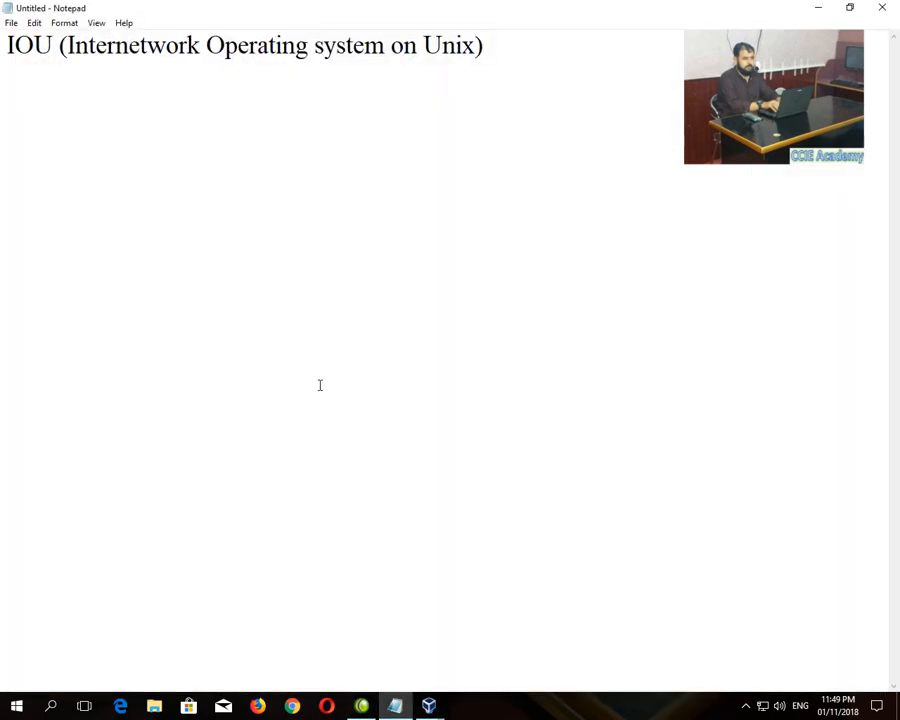
{"action": "key", "text": "Return"}
{"action": "type", "text": "Username"}
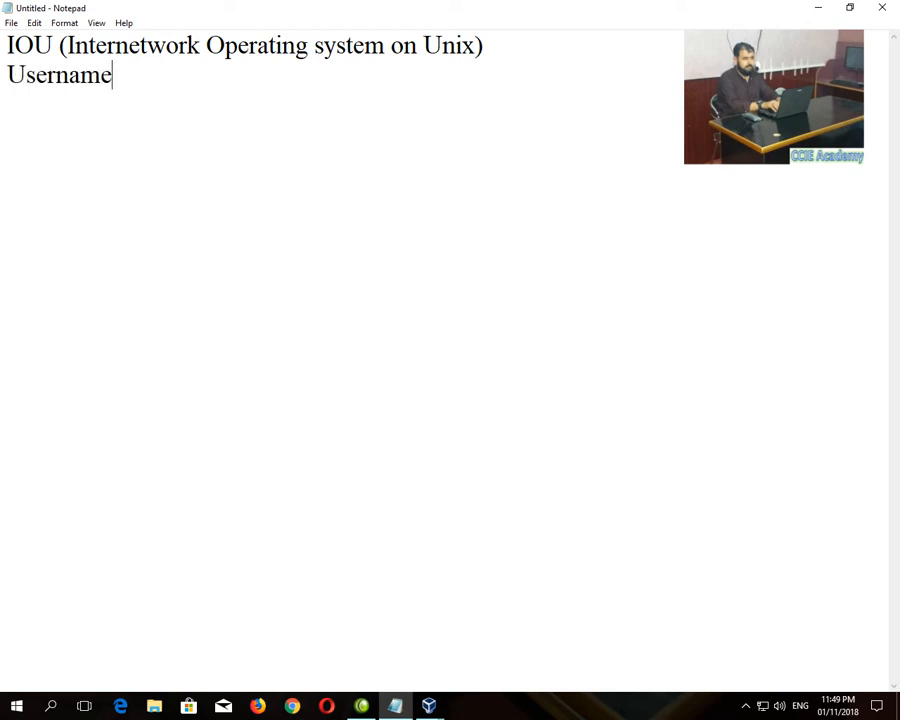
{"action": "type", "text": ": root"}
{"action": "key", "text": "Return"}
{"action": "type", "text": "Pas"}
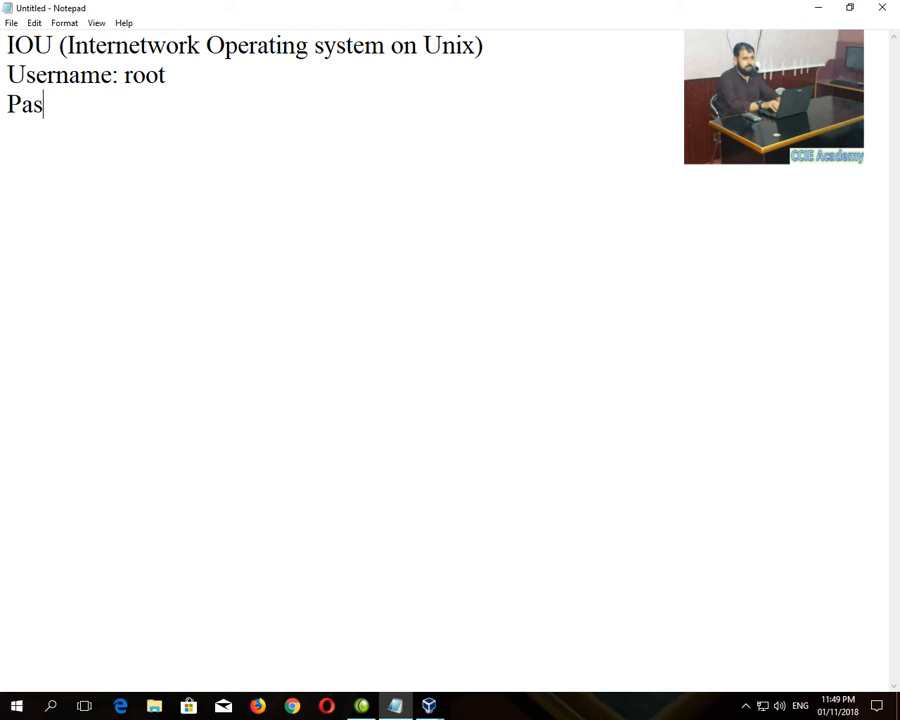
{"action": "type", "text": "sword: "}
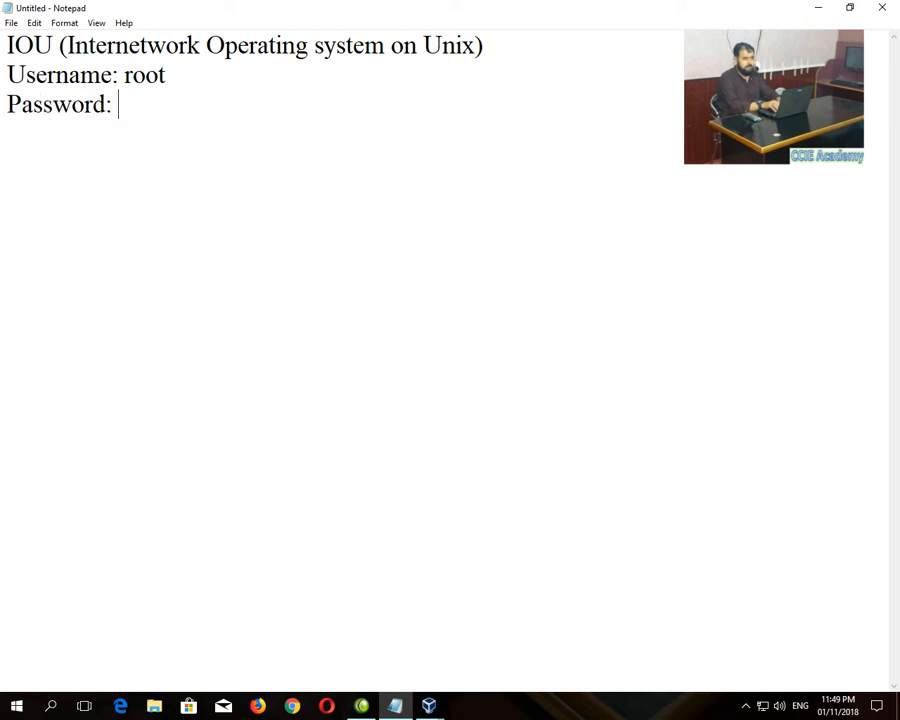
{"action": "type", "text": "cisco"}
- Minimize Notepad, the VM console and VirtualBox Manager, then refresh the desktop
{"action": "left_click", "coordinate": [818, 7]}
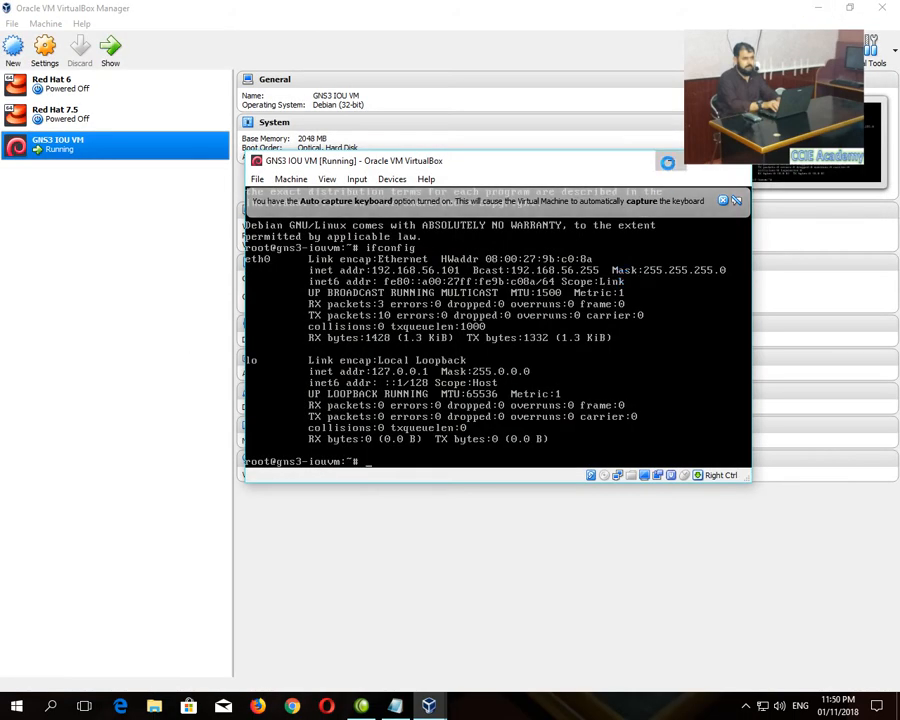
{"action": "left_click", "coordinate": [667, 162]}
{"action": "left_click", "coordinate": [818, 8]}
{"action": "right_click", "coordinate": [208, 275]}
{"action": "left_click", "coordinate": [240, 309]}
- Open Chrome, enter 192.168.56.101 in the address bar, then minimize the browser
{"action": "left_click", "coordinate": [292, 706]}
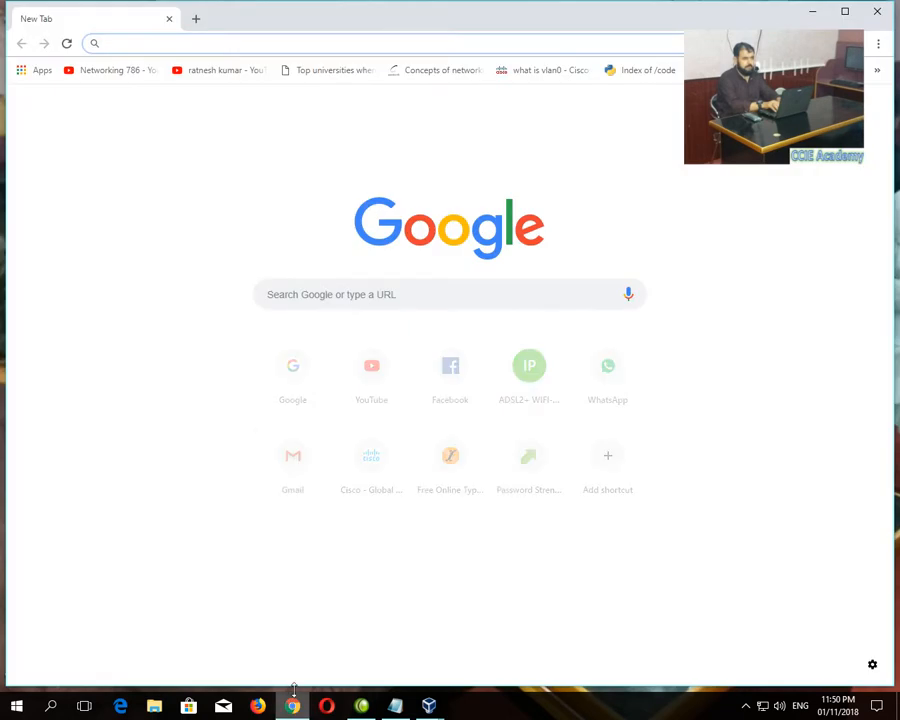
{"action": "type", "text": "192.168."}
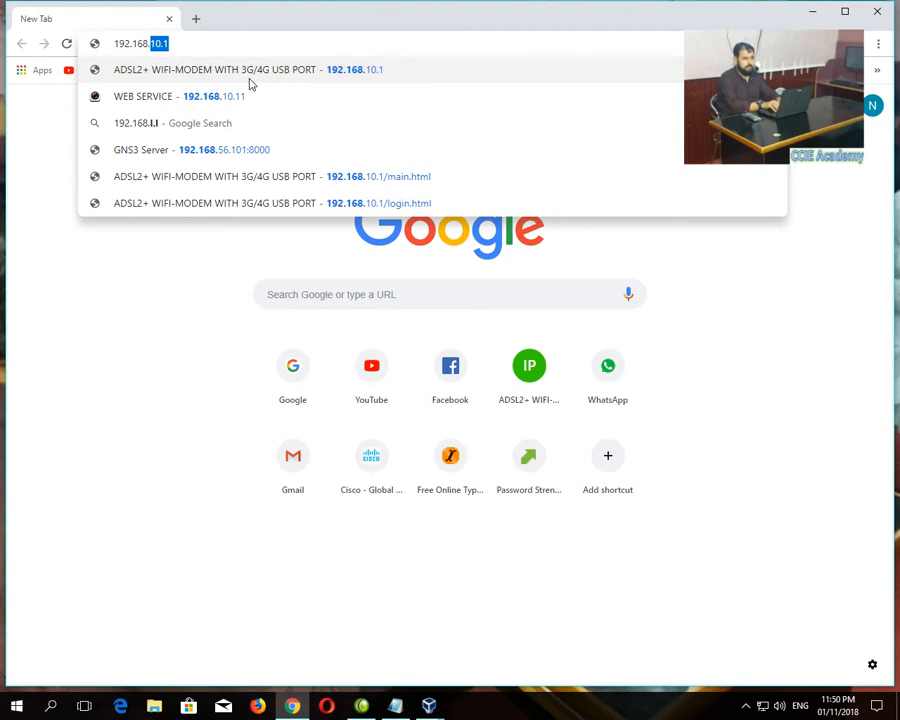
{"action": "type", "text": "56.10"}
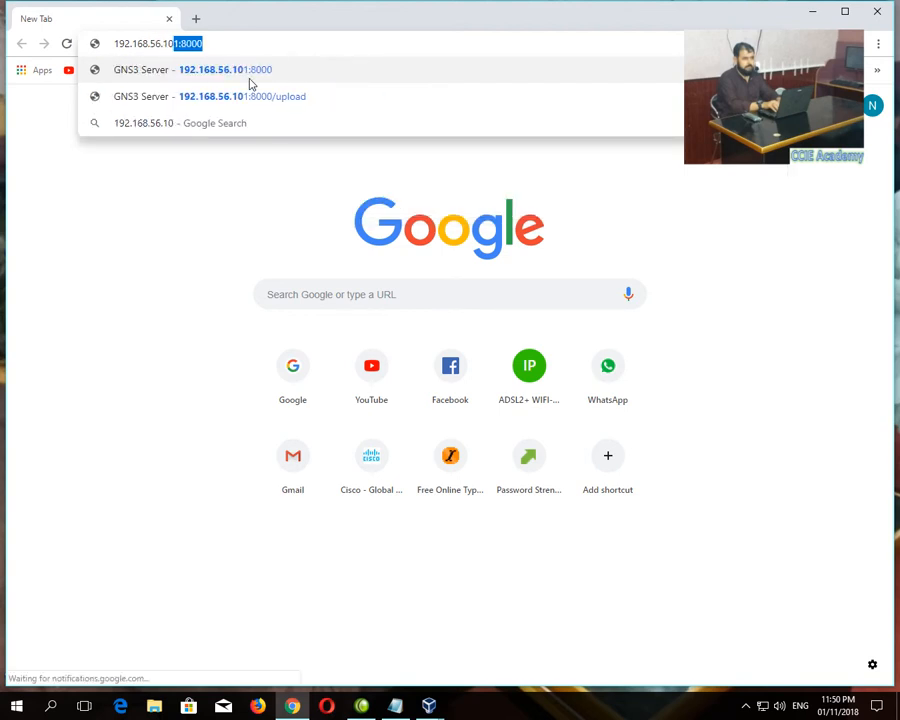
{"action": "type", "text": "1"}
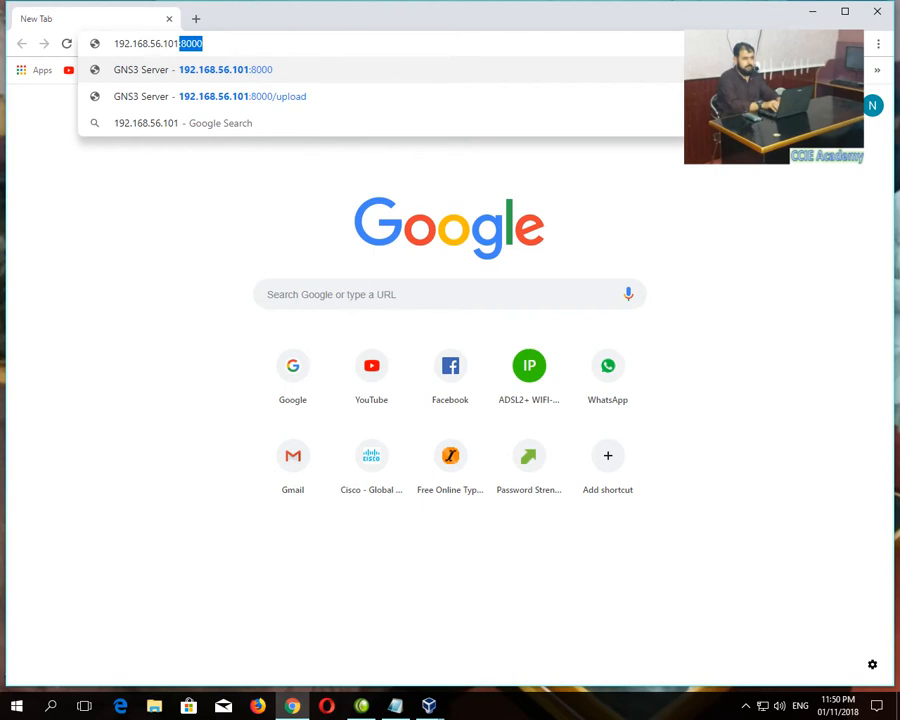
{"action": "left_click", "coordinate": [813, 11]}
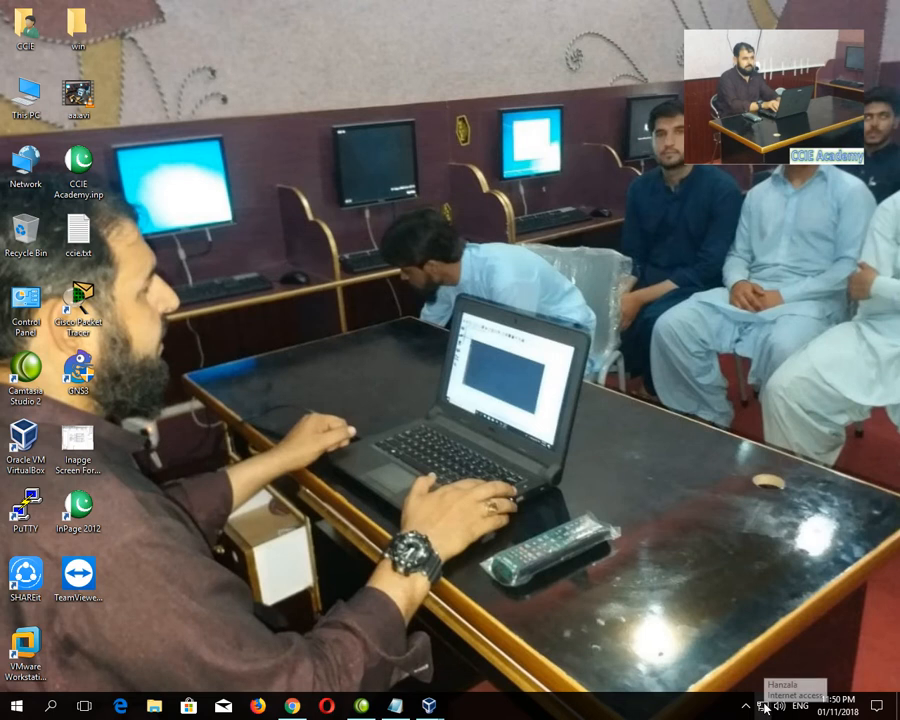
{"action": "right_click", "coordinate": [764, 706]}
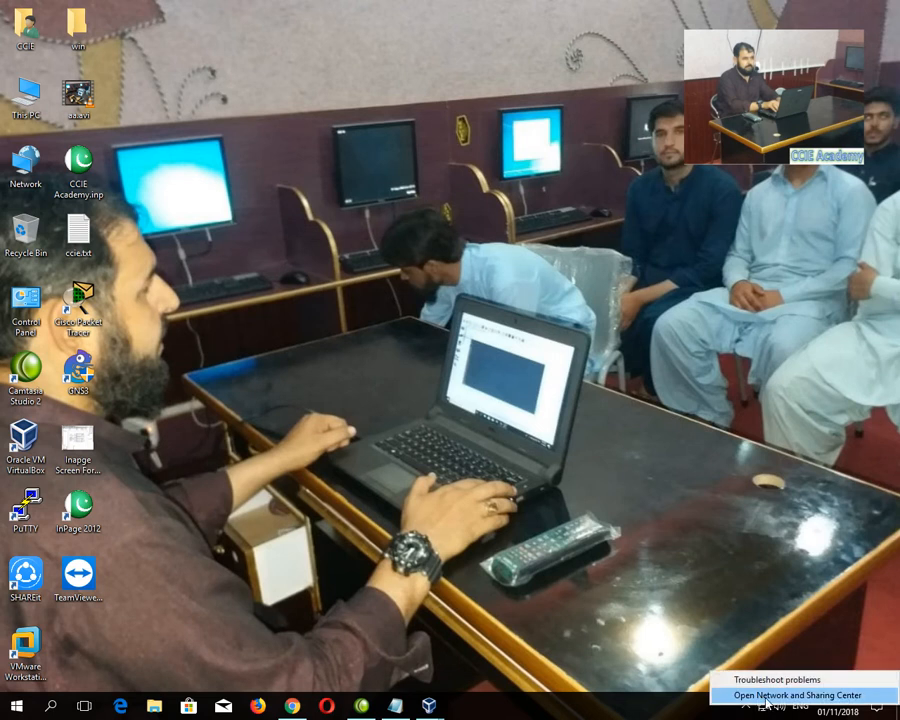
{"action": "left_click", "coordinate": [764, 696]}
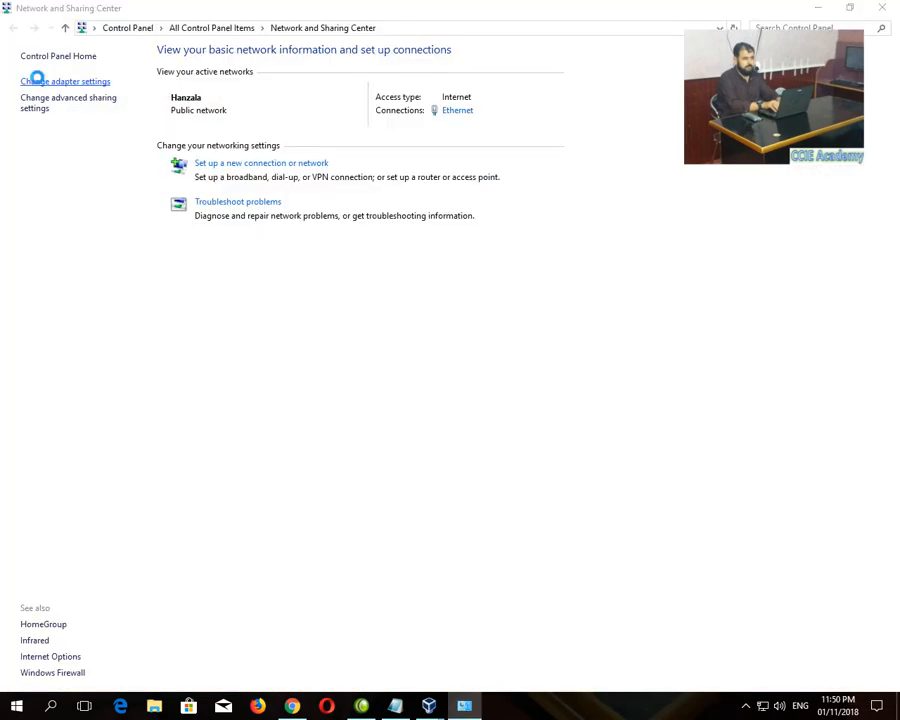
{"action": "left_click", "coordinate": [38, 85]}
{"action": "right_click", "coordinate": [263, 90]}
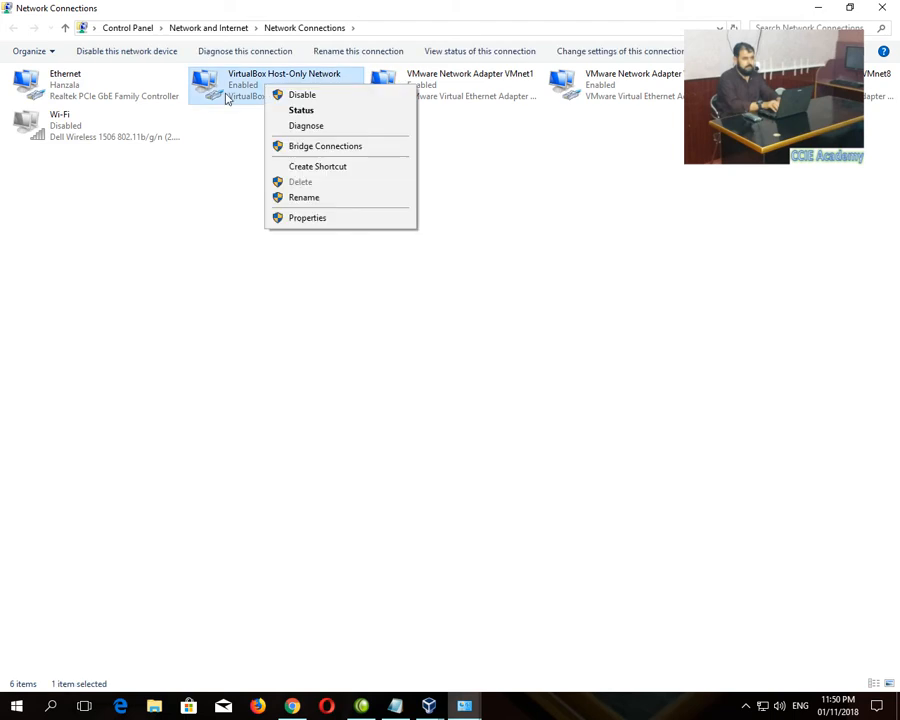
{"action": "double_click", "coordinate": [233, 93]}
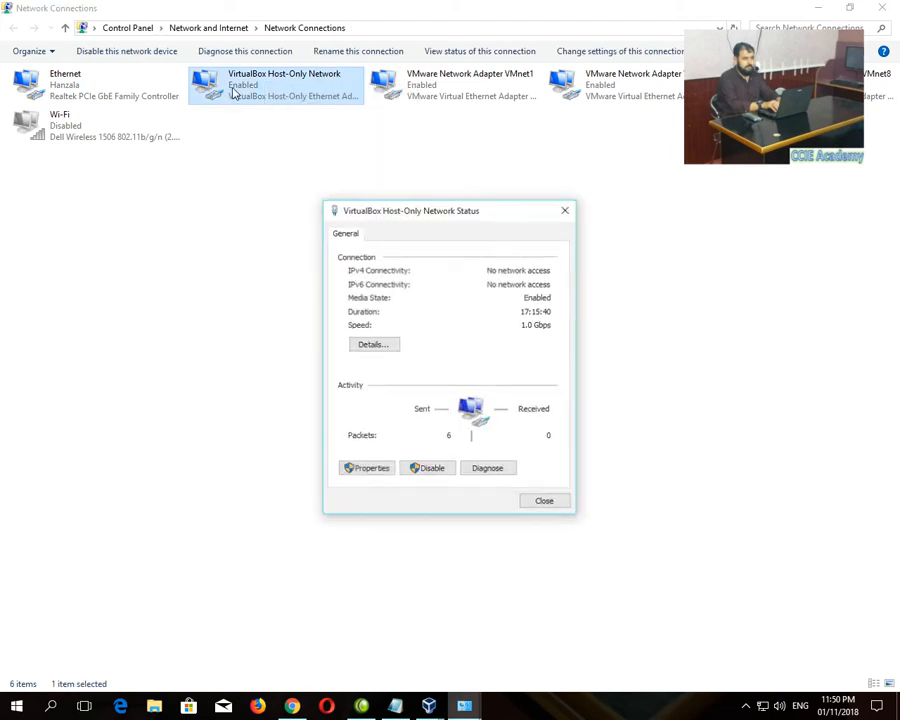
{"action": "left_click", "coordinate": [372, 343]}
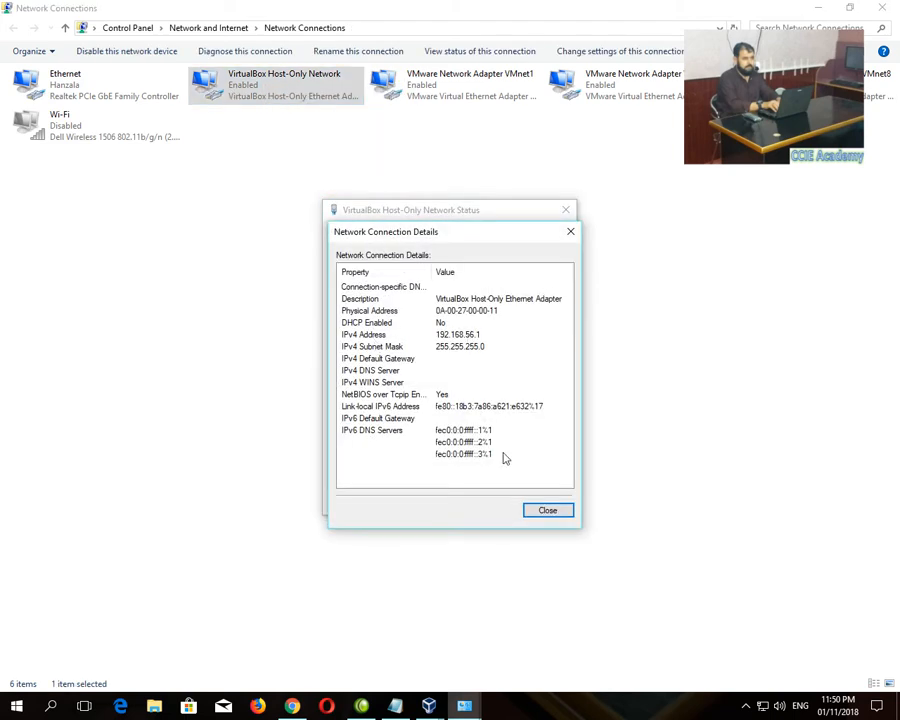
{"action": "left_click", "coordinate": [547, 508]}
{"action": "left_click", "coordinate": [546, 503]}
{"action": "left_click", "coordinate": [884, 7]}
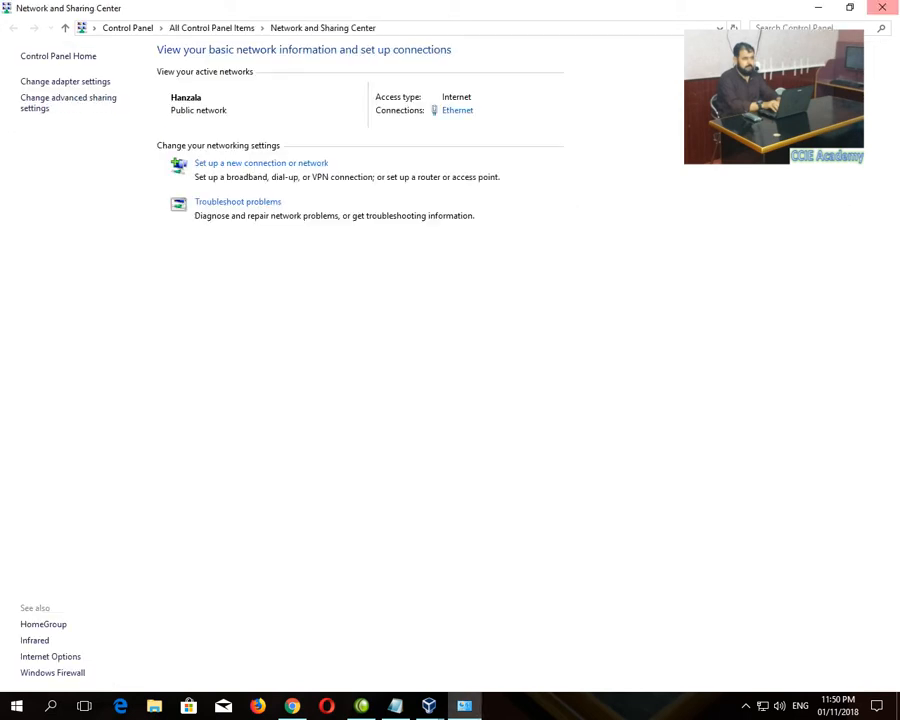
{"action": "left_click", "coordinate": [882, 7]}
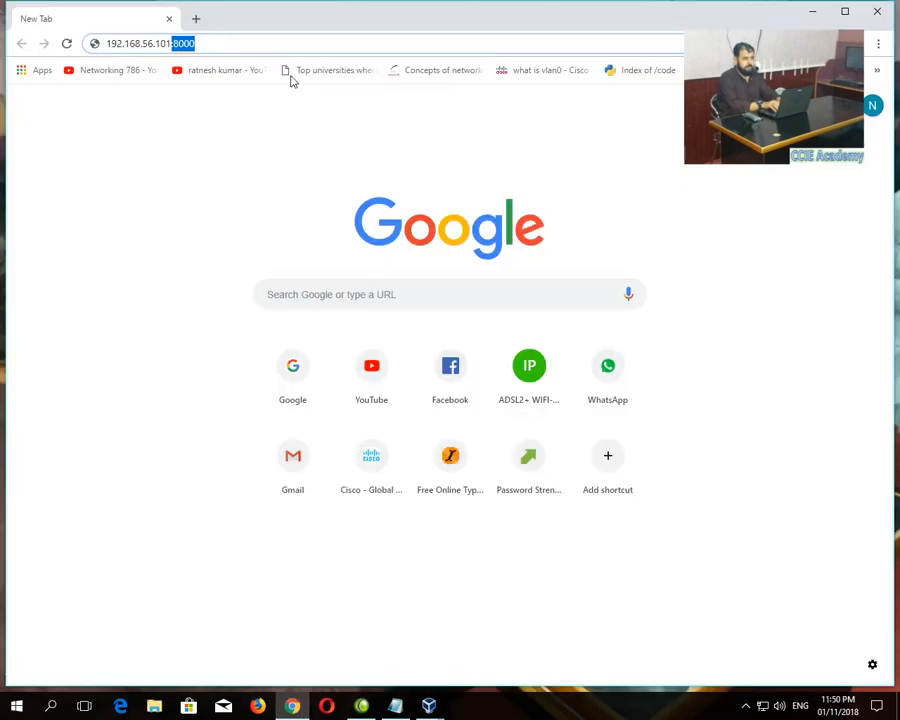
- Load the GNS3 server page at 192.168.56.101:8000, then launch GNS3 as administrator
{"action": "left_click", "coordinate": [284, 45]}
{"action": "key", "text": "Return"}
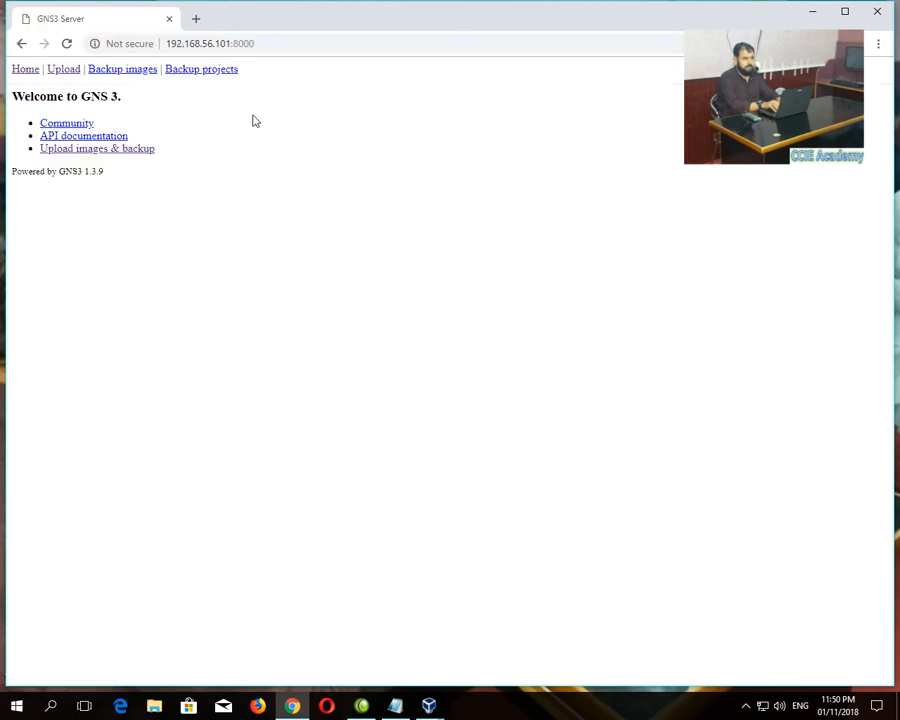
{"action": "left_click", "coordinate": [815, 12]}
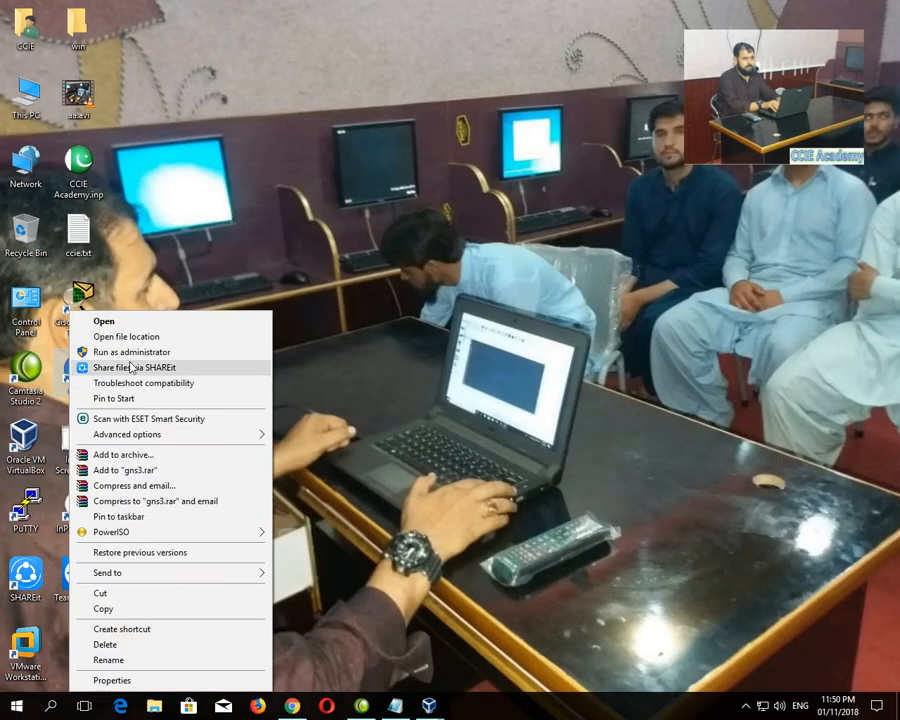
{"action": "left_click", "coordinate": [136, 354]}
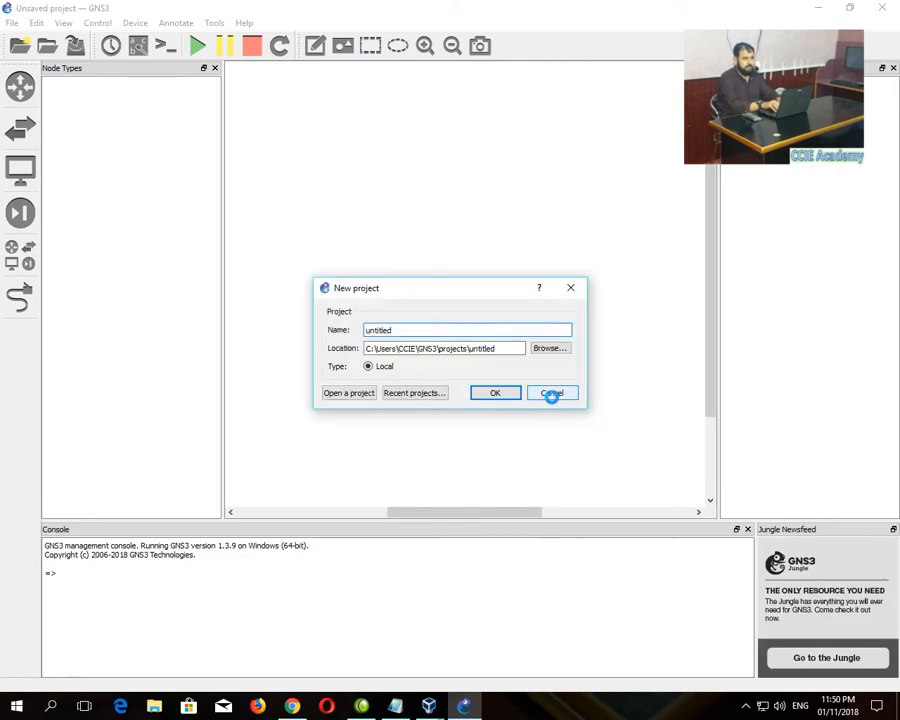
- Skip the new project and bind the local GNS3 server to 192.168.56.1 in Preferences
{"action": "left_click", "coordinate": [552, 393]}
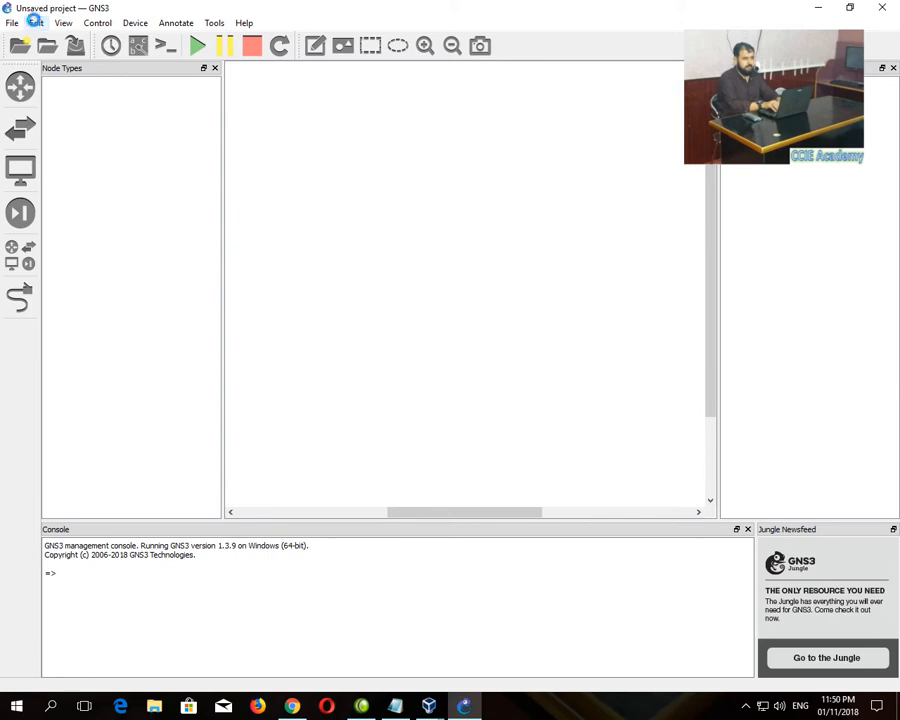
{"action": "left_click", "coordinate": [35, 22]}
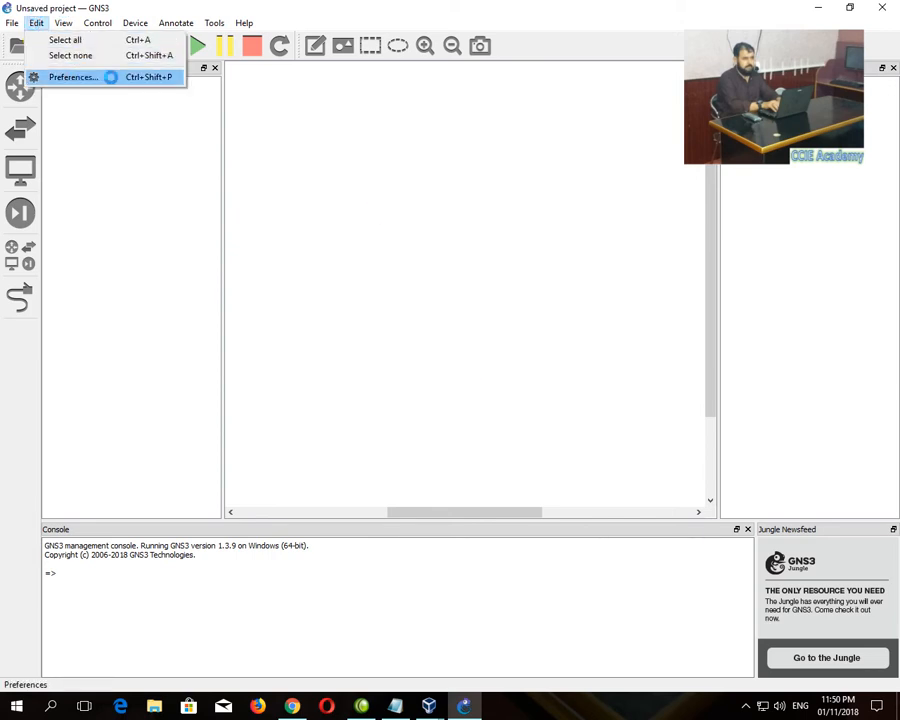
{"action": "left_click", "coordinate": [111, 77]}
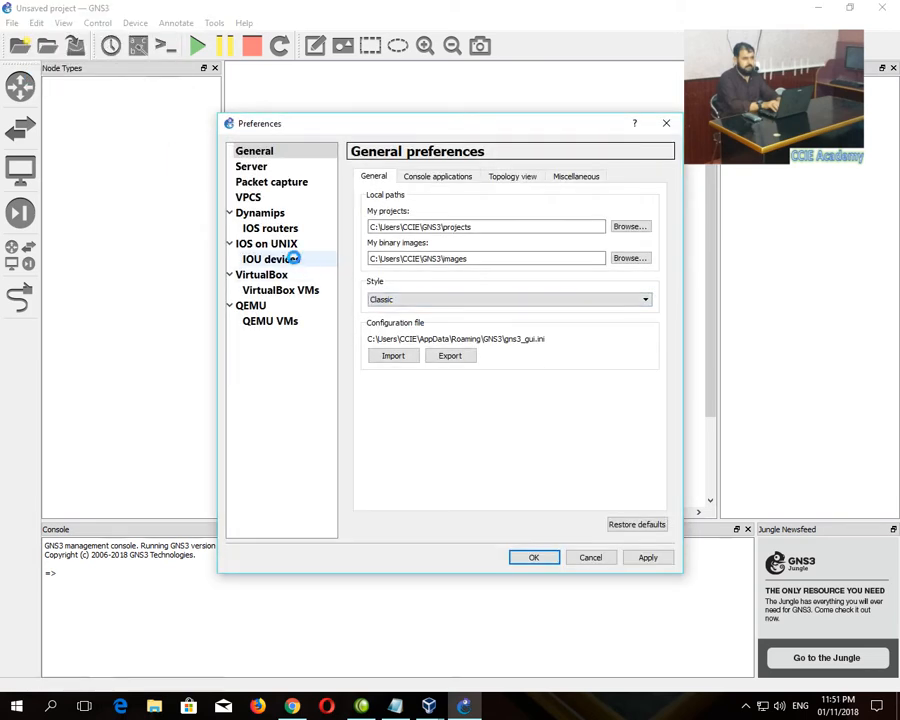
{"action": "left_click", "coordinate": [265, 167]}
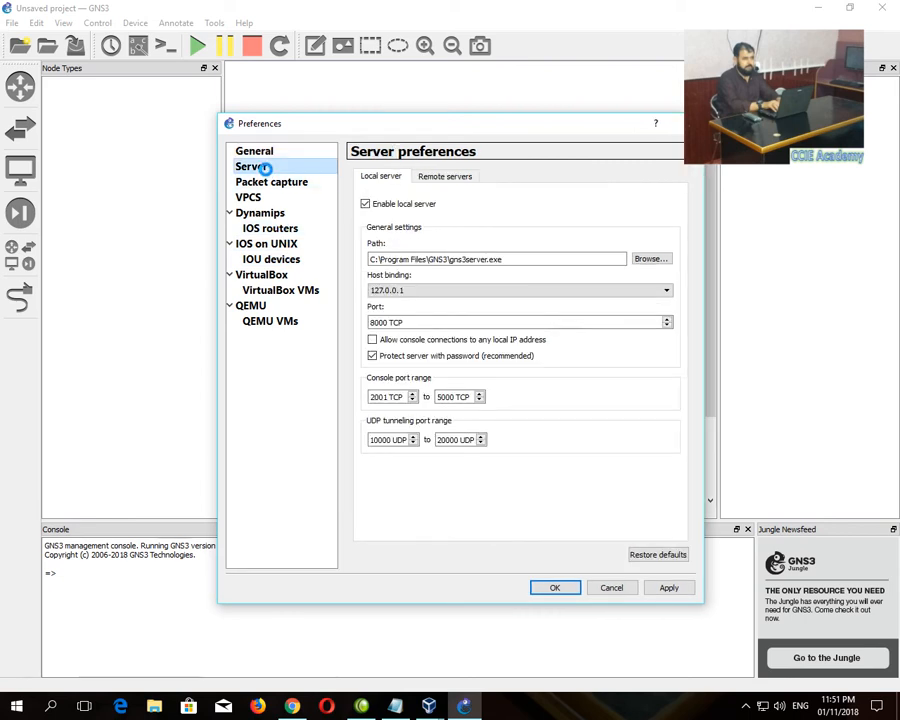
{"action": "left_click", "coordinate": [448, 291]}
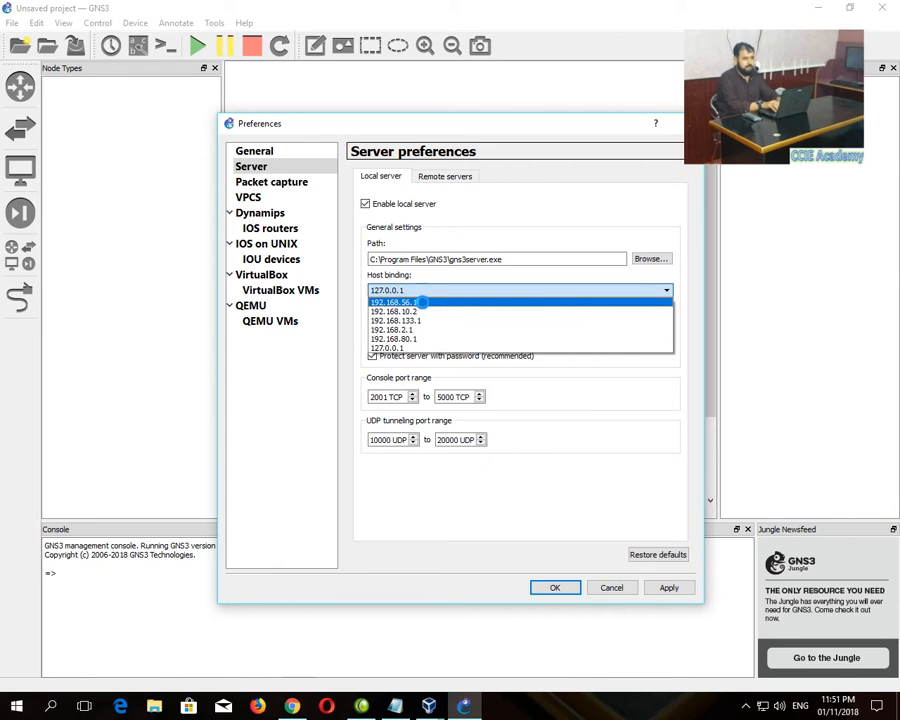
{"action": "left_click", "coordinate": [422, 302]}
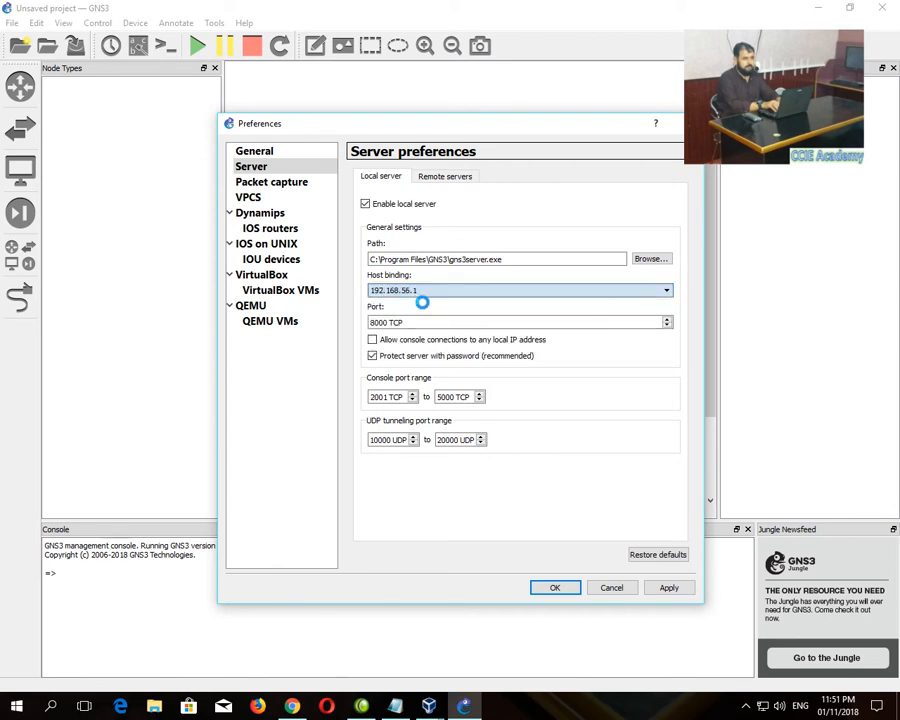
- Add and apply remote server 192.168.56.101 on port 8000, then browse for the IOS on UNIX IOURC file
{"action": "left_click", "coordinate": [429, 177]}
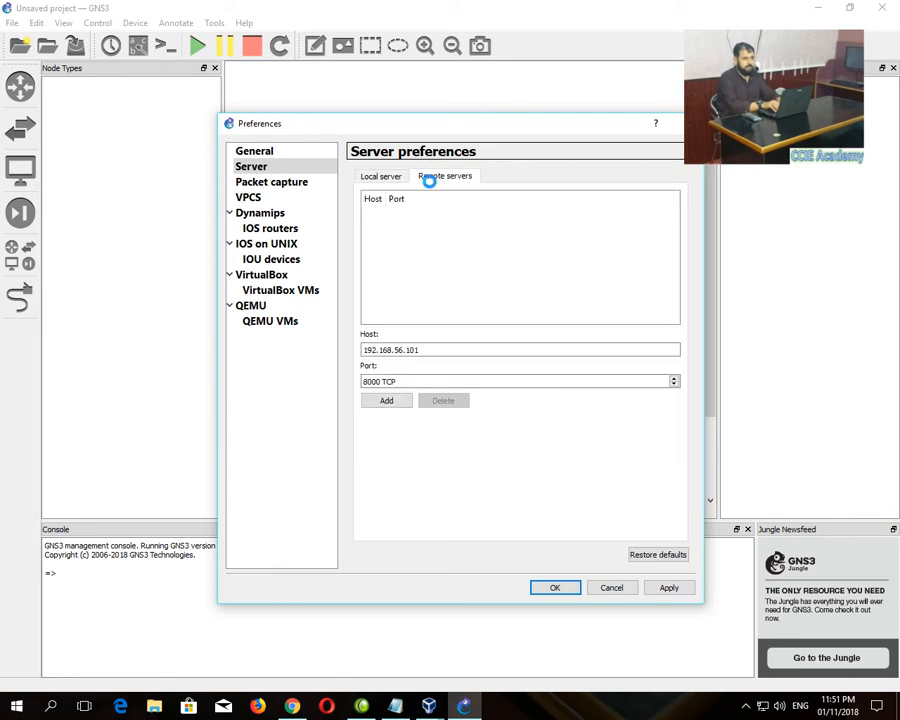
{"action": "left_click", "coordinate": [386, 400]}
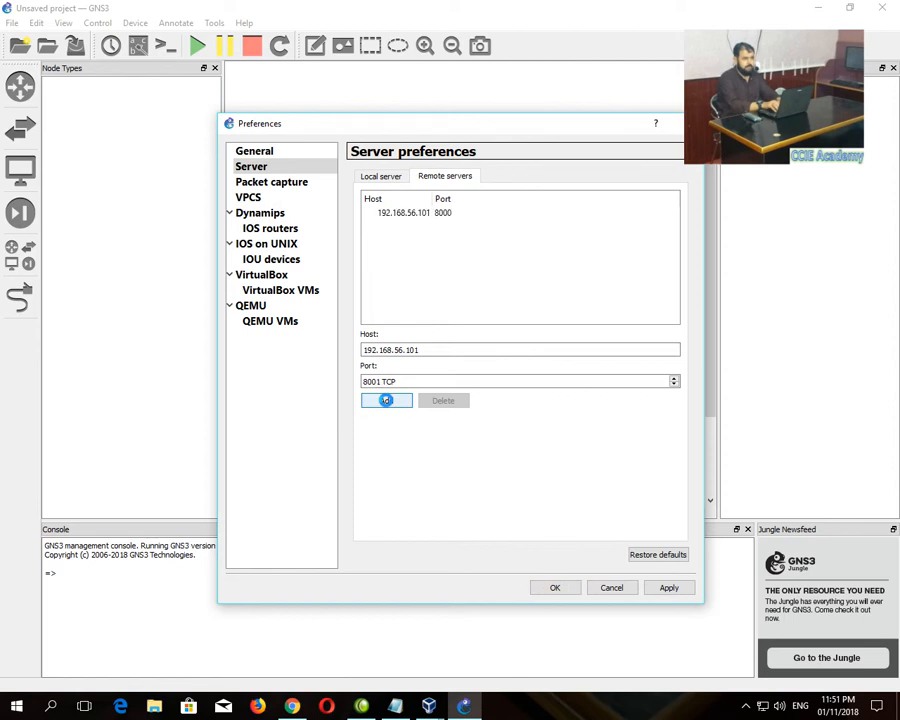
{"action": "left_click", "coordinate": [669, 587]}
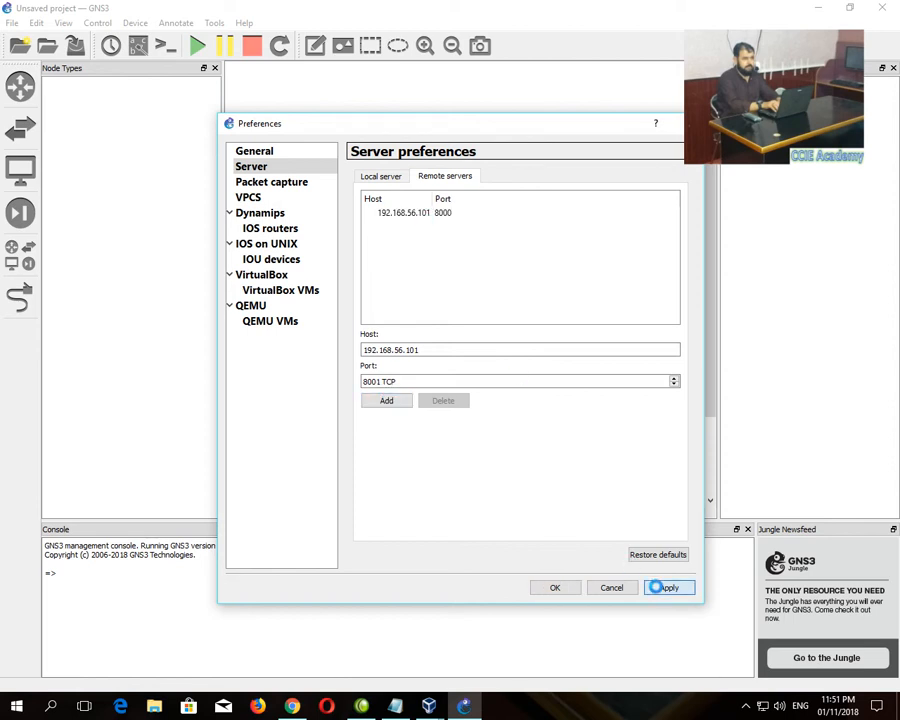
{"action": "left_click", "coordinate": [275, 246]}
{"action": "left_click", "coordinate": [646, 316]}
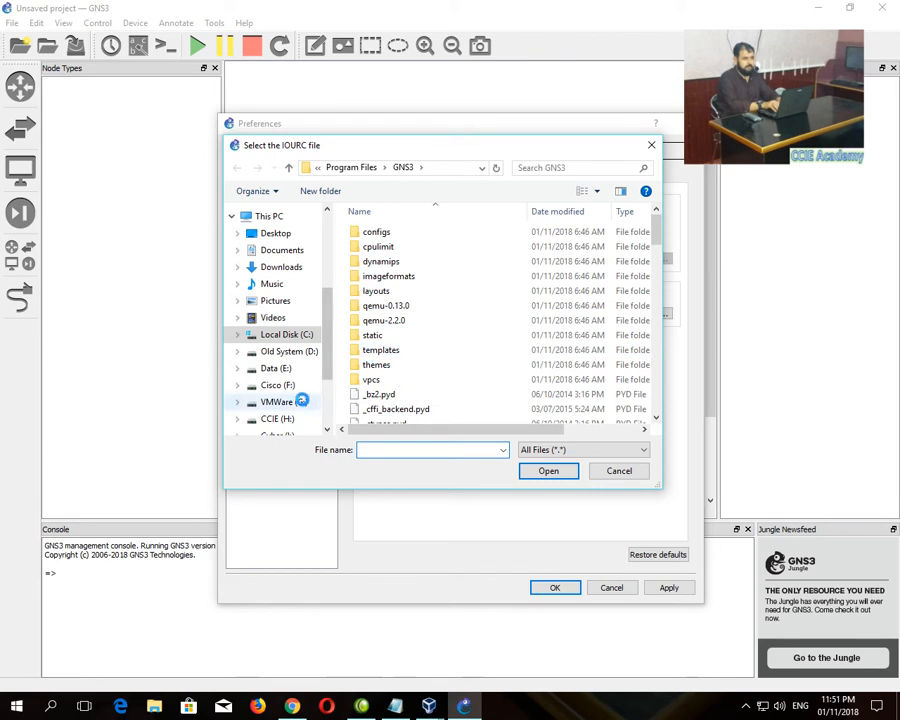
- Set the IOURC path to iourc.txt in F:\F Drive\IOU\IOU\IOU, apply it, and return to Chrome
{"action": "left_click", "coordinate": [282, 385]}
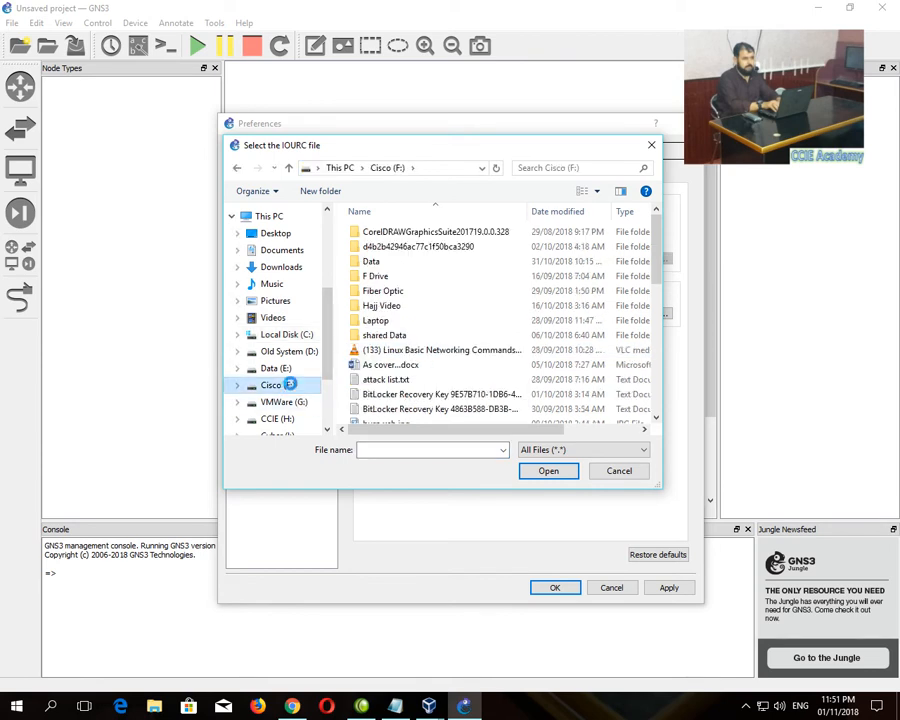
{"action": "double_click", "coordinate": [393, 277]}
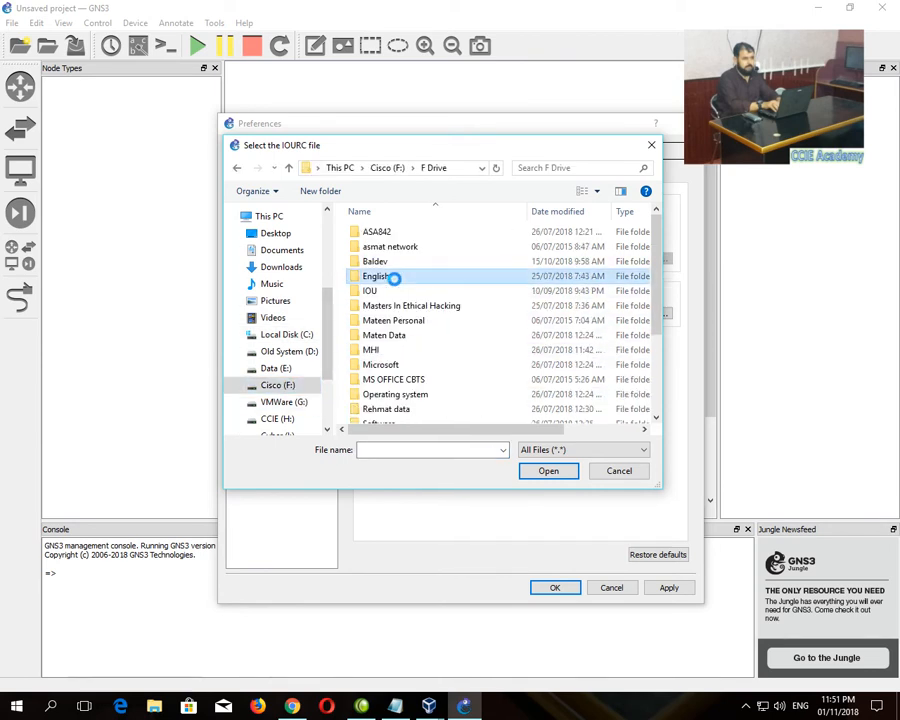
{"action": "double_click", "coordinate": [391, 290]}
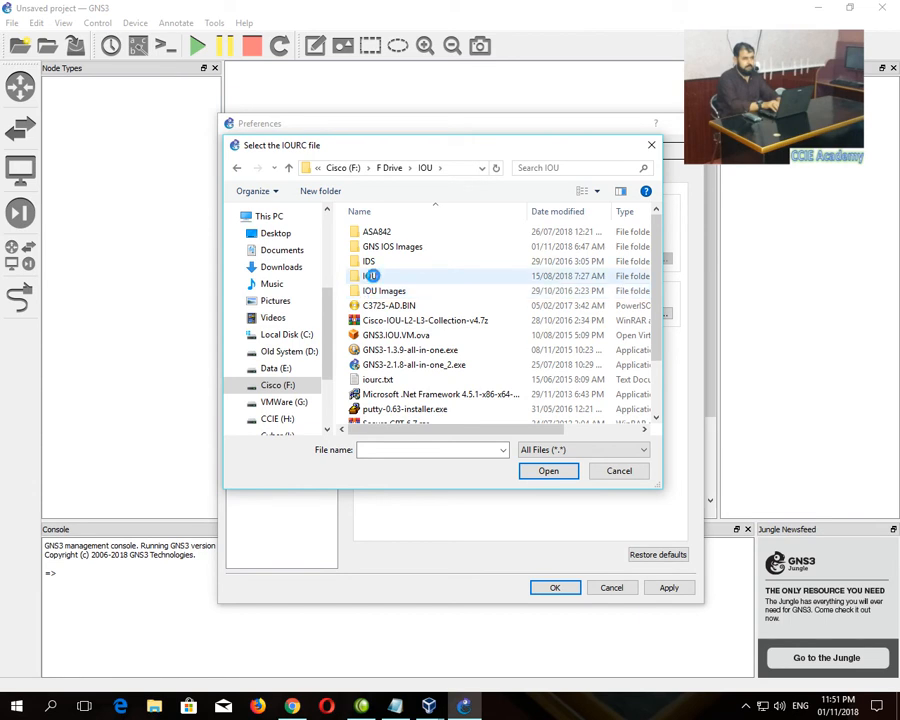
{"action": "double_click", "coordinate": [370, 275]}
{"action": "double_click", "coordinate": [370, 232]}
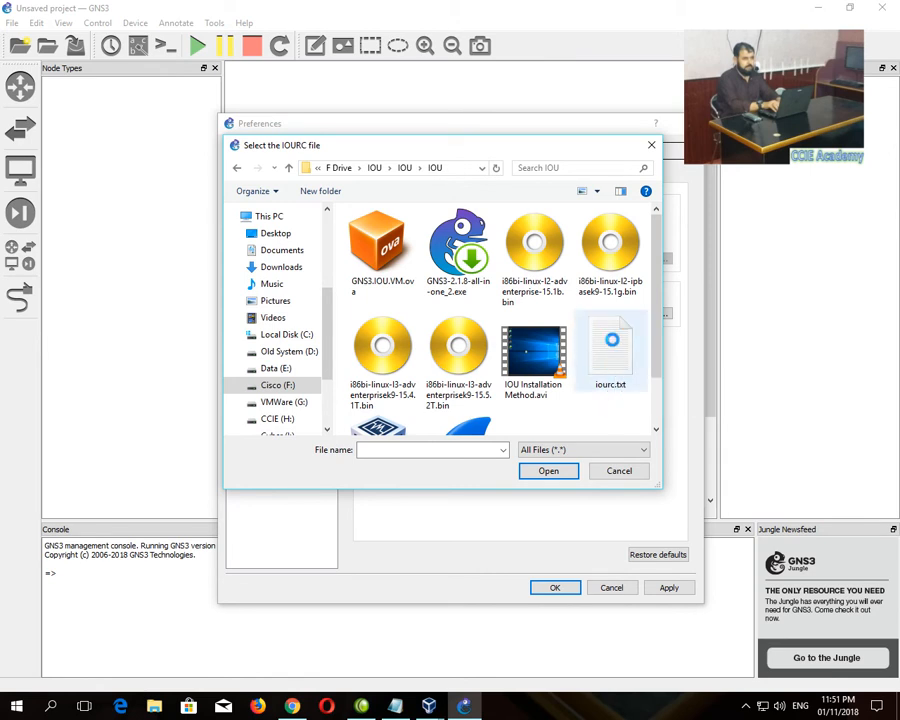
{"action": "double_click", "coordinate": [610, 345]}
{"action": "left_click", "coordinate": [665, 588]}
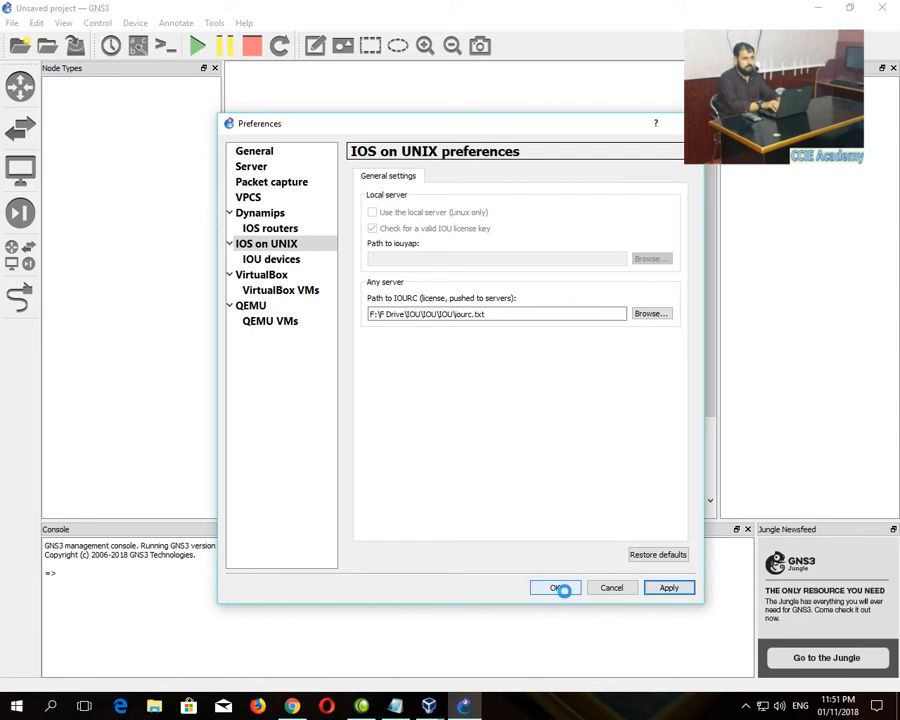
{"action": "left_click", "coordinate": [298, 707]}
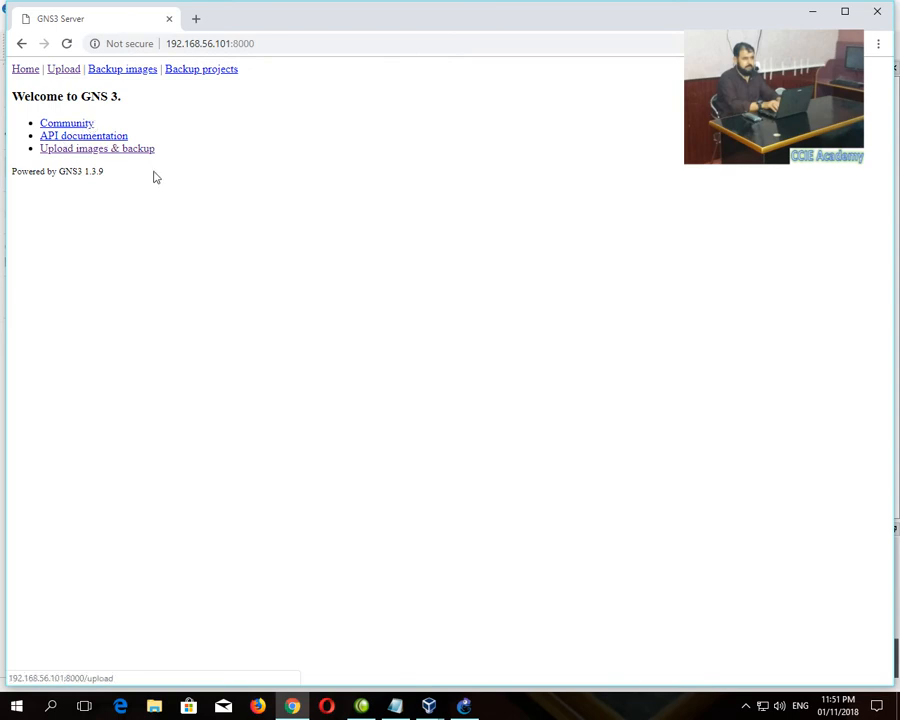
- Go to the 'Upload images & backup' page with file type IOU and open the image file picker
{"action": "left_click", "coordinate": [97, 150]}
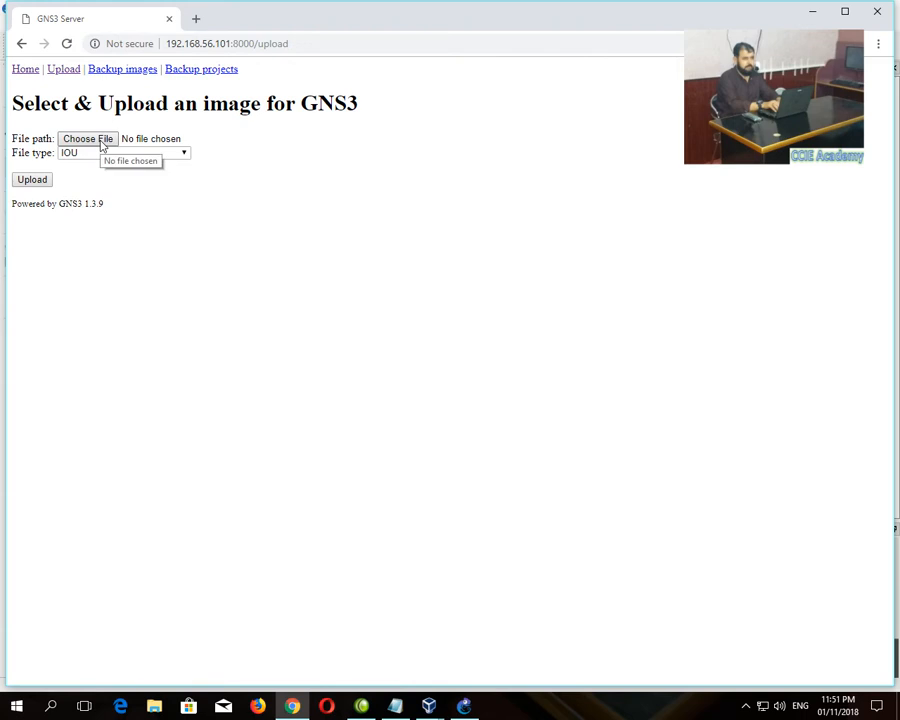
{"action": "left_click_drag", "start_coordinate": [118, 207], "coordinate": [3, 209]}
{"action": "left_click_drag", "start_coordinate": [112, 213], "coordinate": [10, 216]}
{"action": "left_click", "coordinate": [102, 206]}
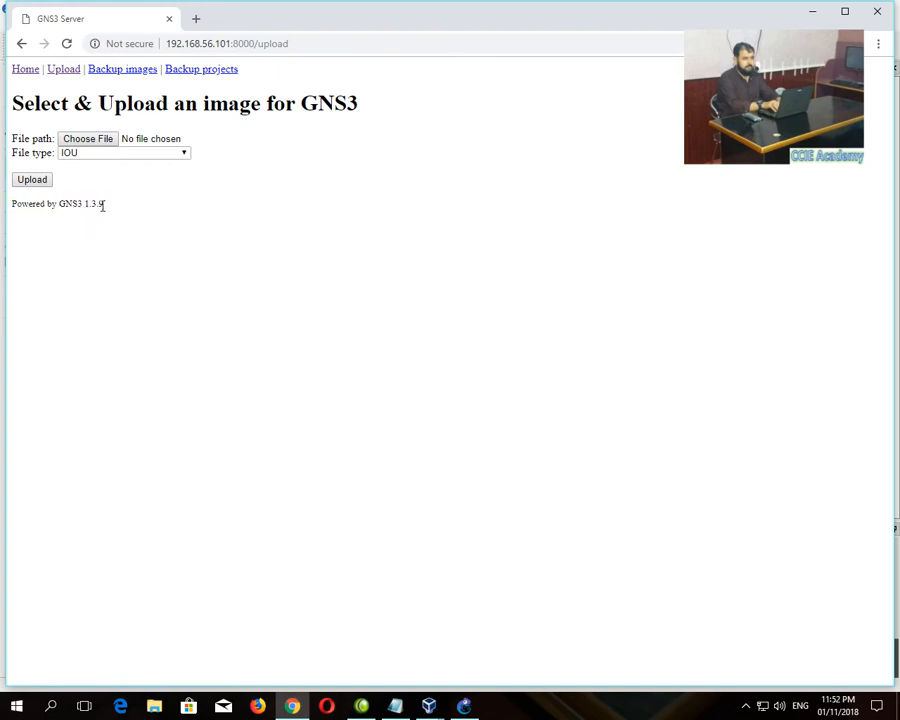
{"action": "left_click_drag", "start_coordinate": [103, 205], "coordinate": [4, 206]}
{"action": "left_click", "coordinate": [30, 214]}
{"action": "left_click", "coordinate": [34, 179]}
- Browse the IOU folders on drive F: to find the folder holding the image files
{"action": "left_click", "coordinate": [84, 139]}
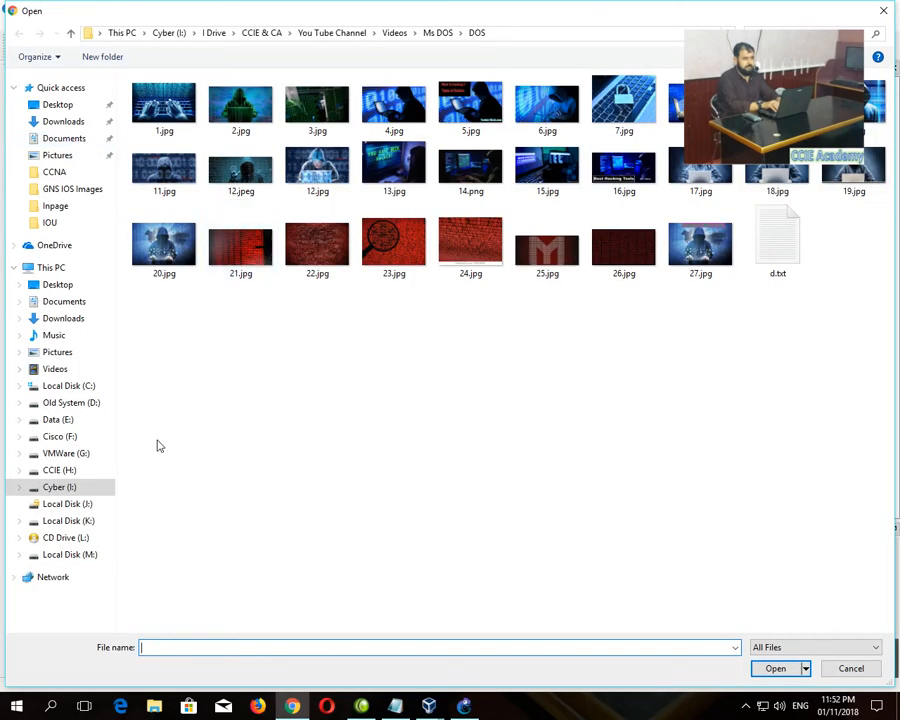
{"action": "left_click", "coordinate": [75, 475]}
{"action": "left_click", "coordinate": [68, 437]}
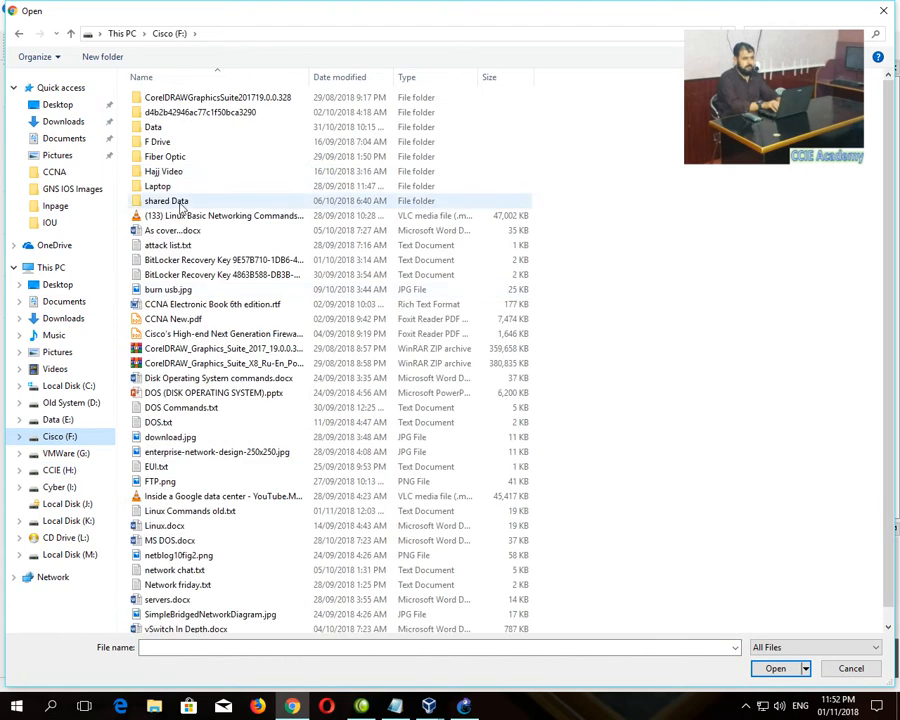
{"action": "double_click", "coordinate": [160, 142]}
{"action": "double_click", "coordinate": [160, 152]}
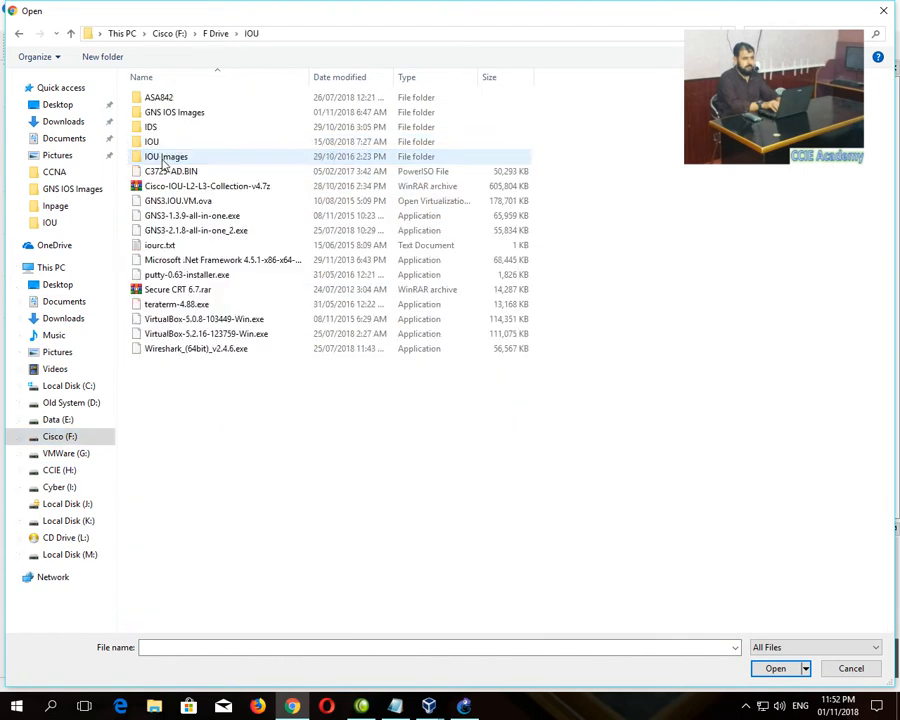
{"action": "double_click", "coordinate": [160, 151]}
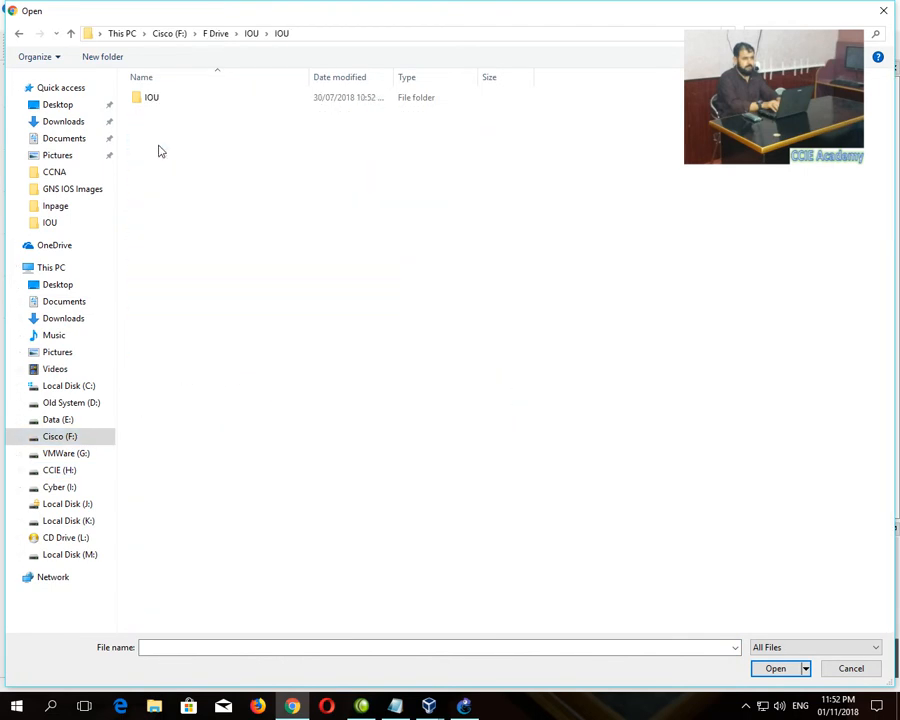
{"action": "double_click", "coordinate": [134, 97]}
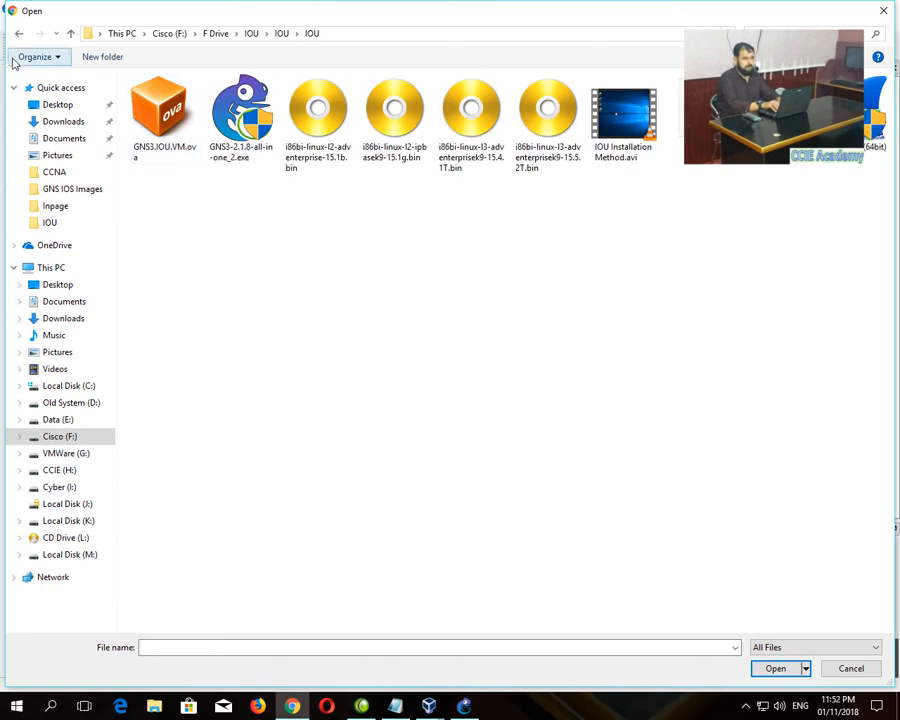
{"action": "left_click", "coordinate": [70, 34]}
{"action": "left_click", "coordinate": [70, 34]}
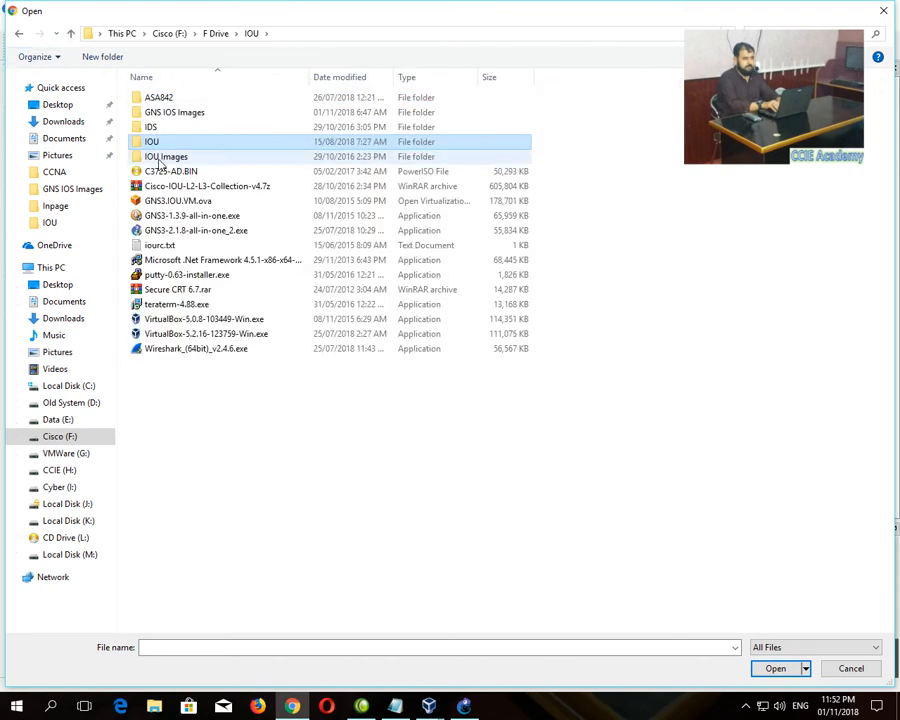
{"action": "double_click", "coordinate": [154, 155]}
{"action": "double_click", "coordinate": [145, 103]}
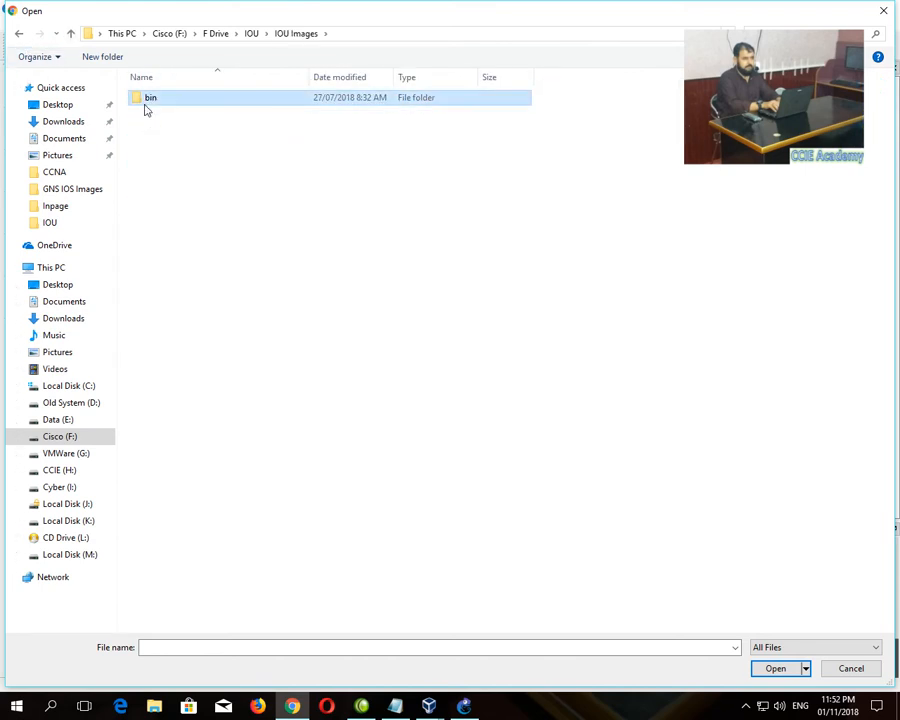
{"action": "left_click", "coordinate": [70, 35]}
{"action": "left_click", "coordinate": [70, 34]}
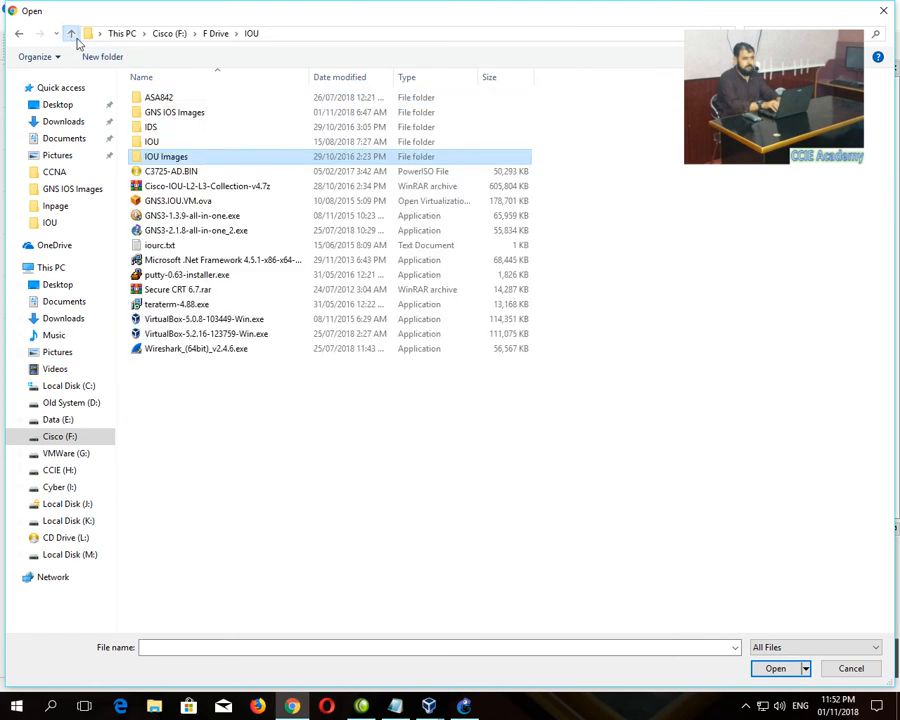
{"action": "double_click", "coordinate": [152, 140]}
{"action": "double_click", "coordinate": [158, 100]}
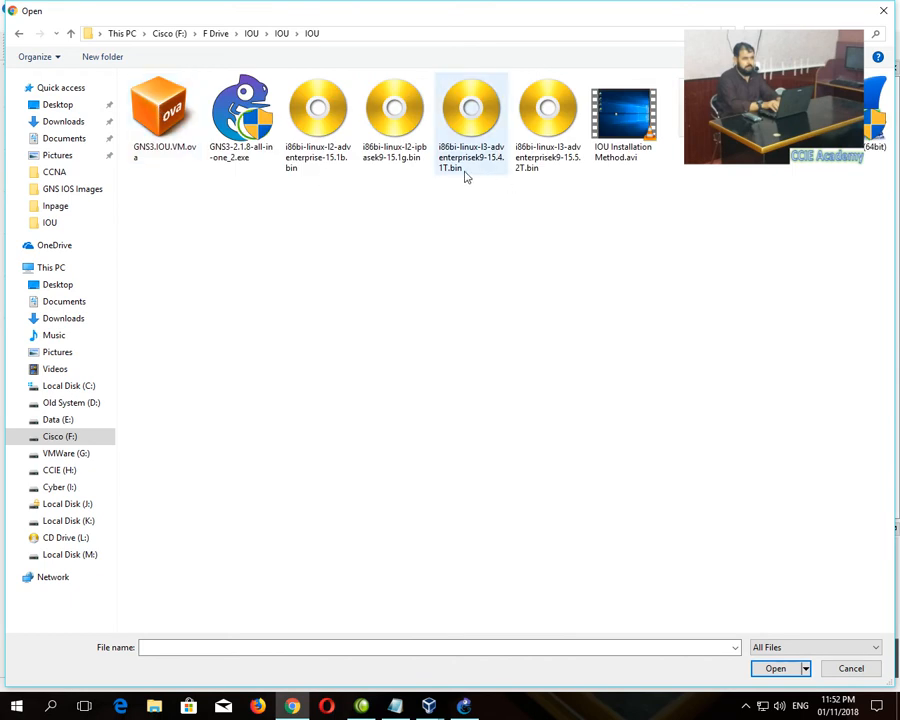
- Select i86bi-linux-l2-adventerprise-15.1b.bin and upload it to the GNS3 server
{"action": "left_click", "coordinate": [330, 168]}
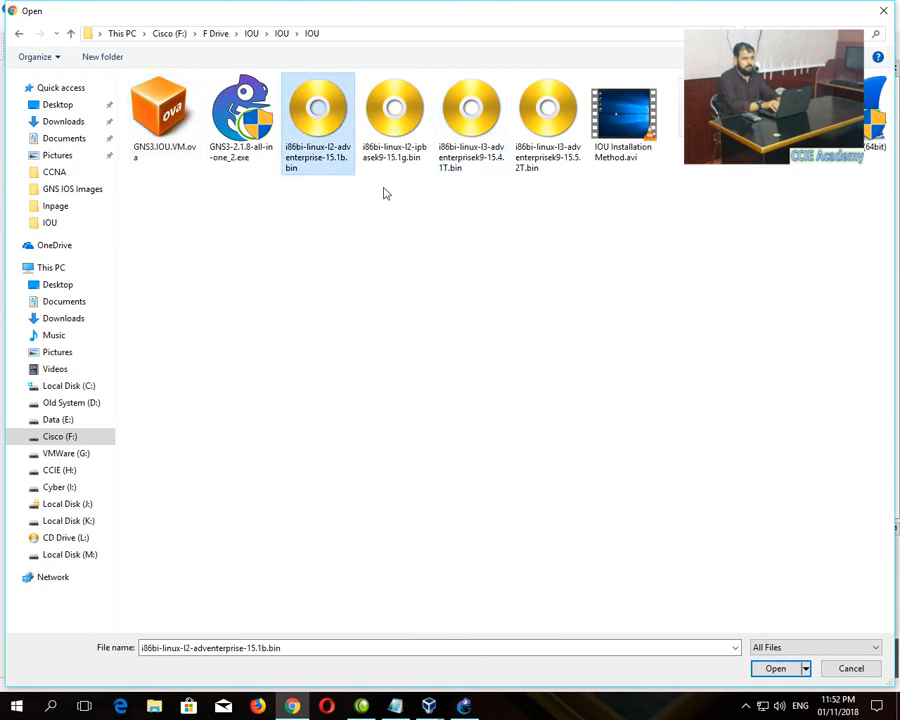
{"action": "double_click", "coordinate": [328, 152]}
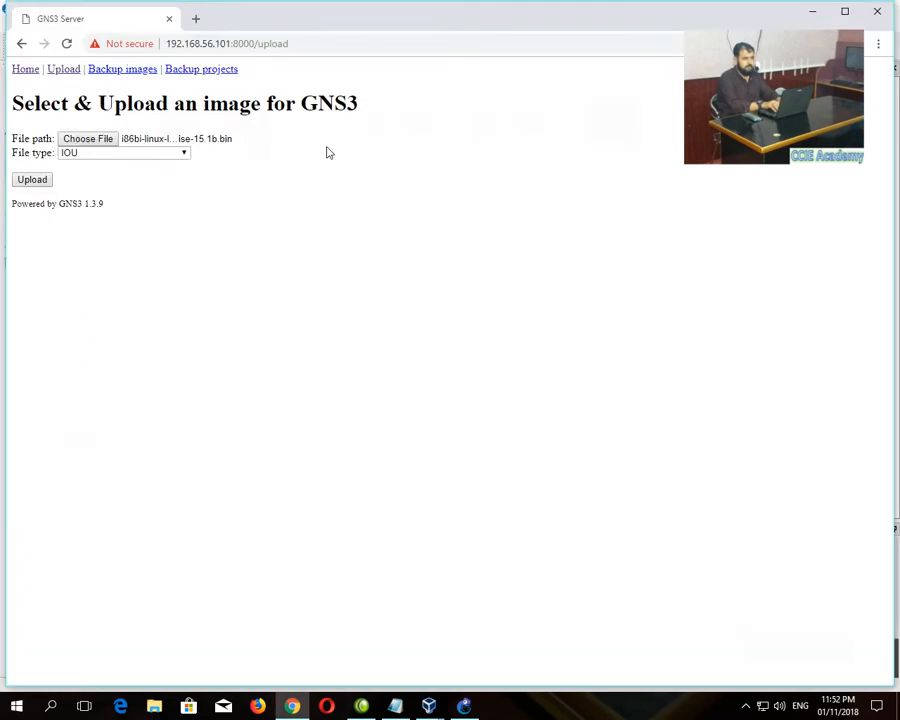
{"action": "left_click", "coordinate": [44, 180]}
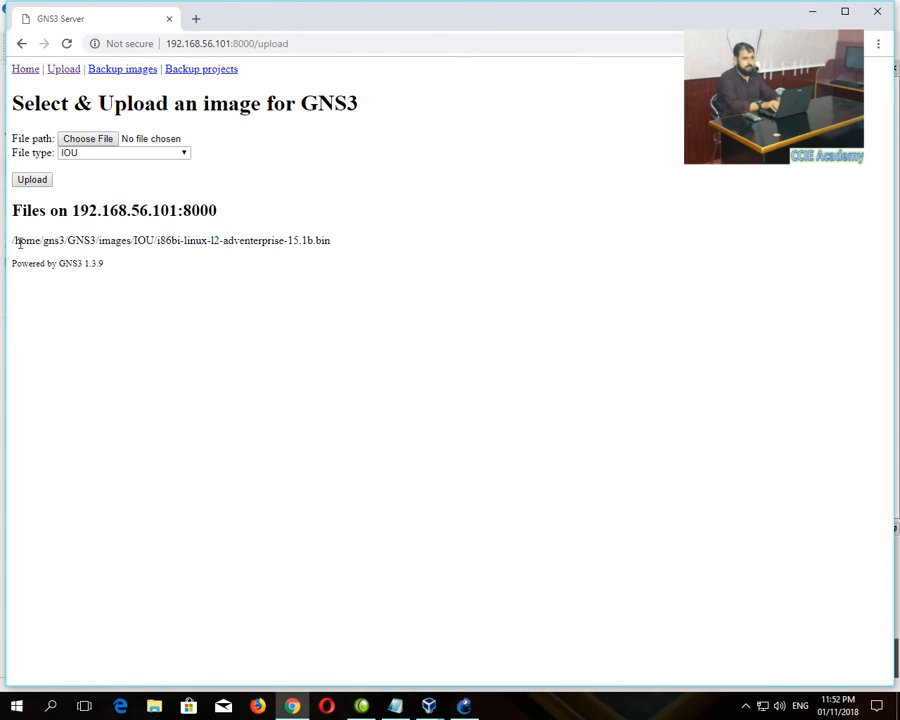
- Copy the uploaded image's path under /home/gns3/GNS3/images/IOU from the server page
{"action": "left_click_drag", "start_coordinate": [12, 246], "coordinate": [337, 246]}
{"action": "right_click", "coordinate": [308, 241]}
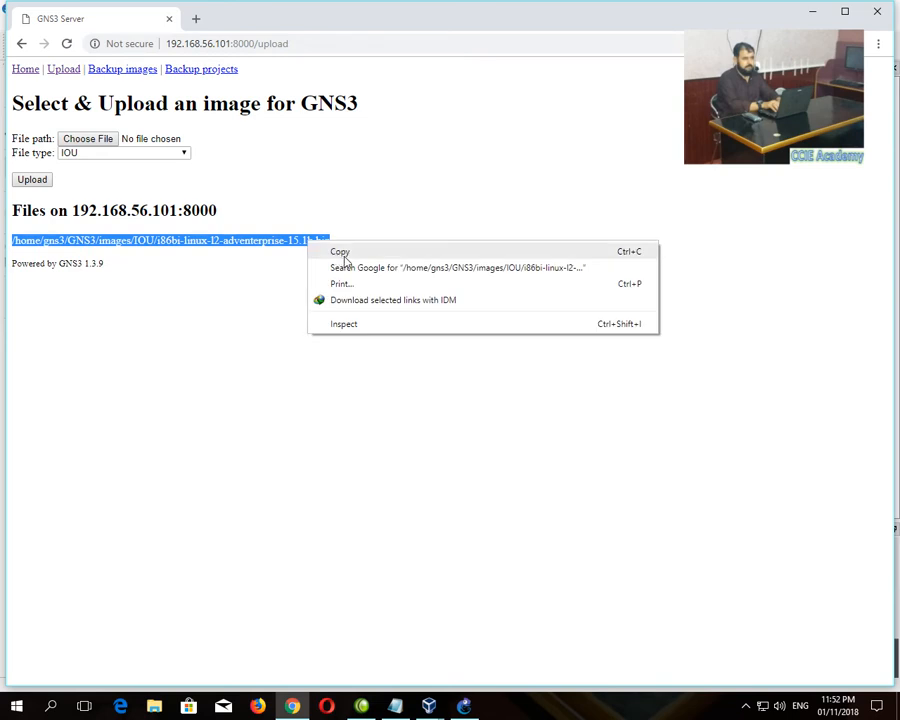
{"action": "left_click", "coordinate": [340, 252]}
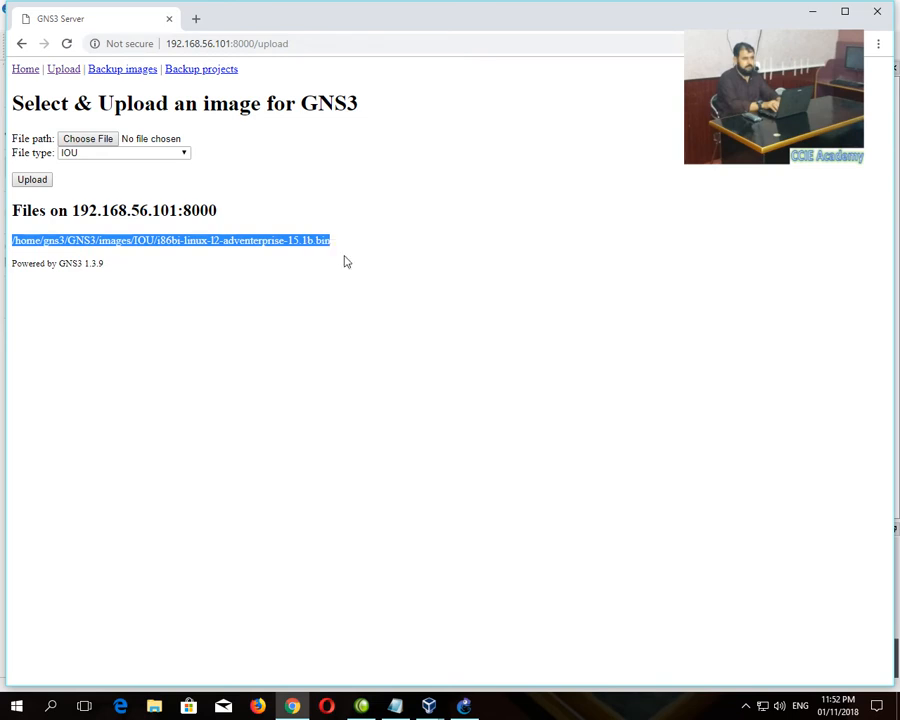
{"action": "left_click", "coordinate": [455, 707]}
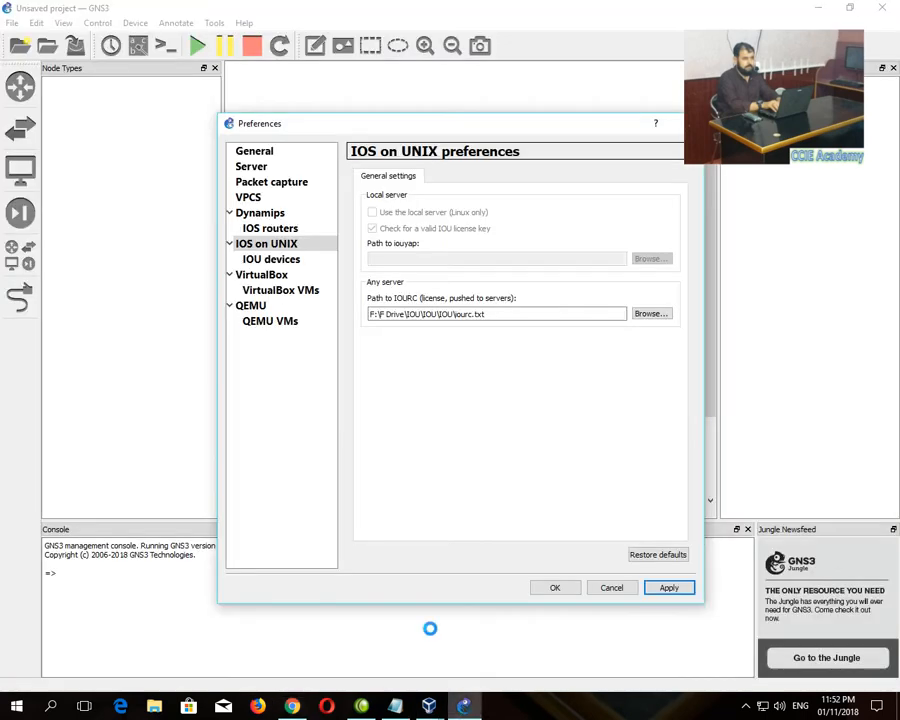
- Start a new remote IOU device template and accept the remote image path warning
{"action": "left_click", "coordinate": [277, 260]}
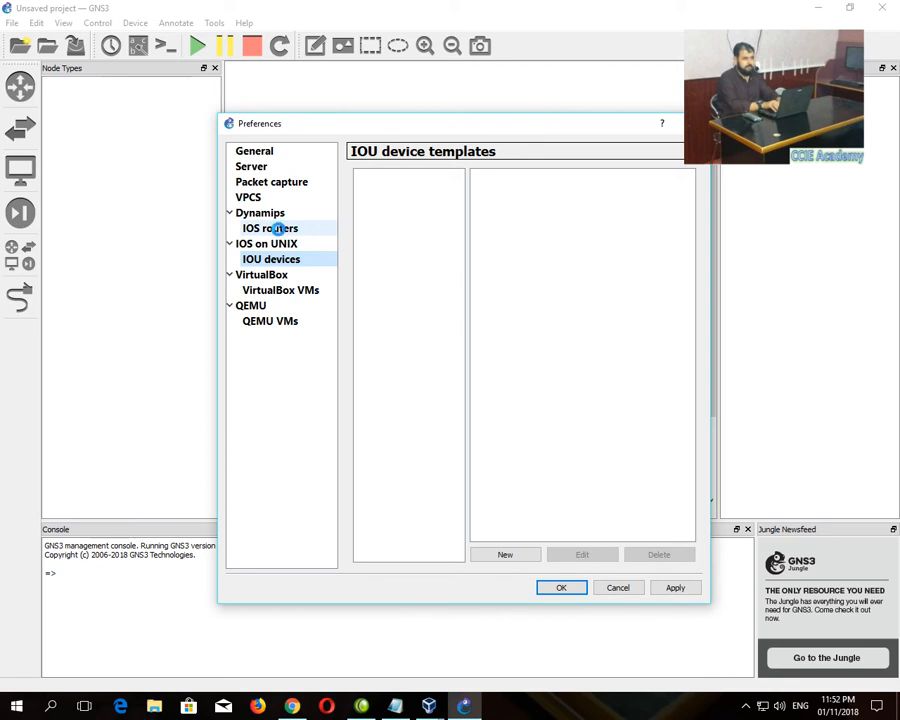
{"action": "left_click", "coordinate": [273, 228]}
{"action": "left_click", "coordinate": [289, 259]}
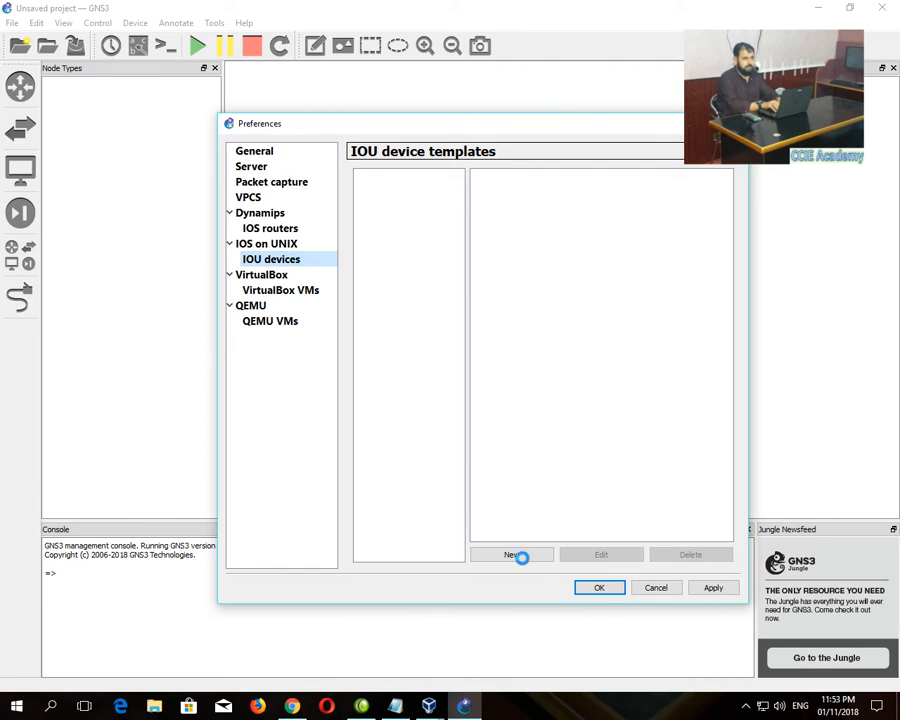
{"action": "left_click", "coordinate": [518, 554]}
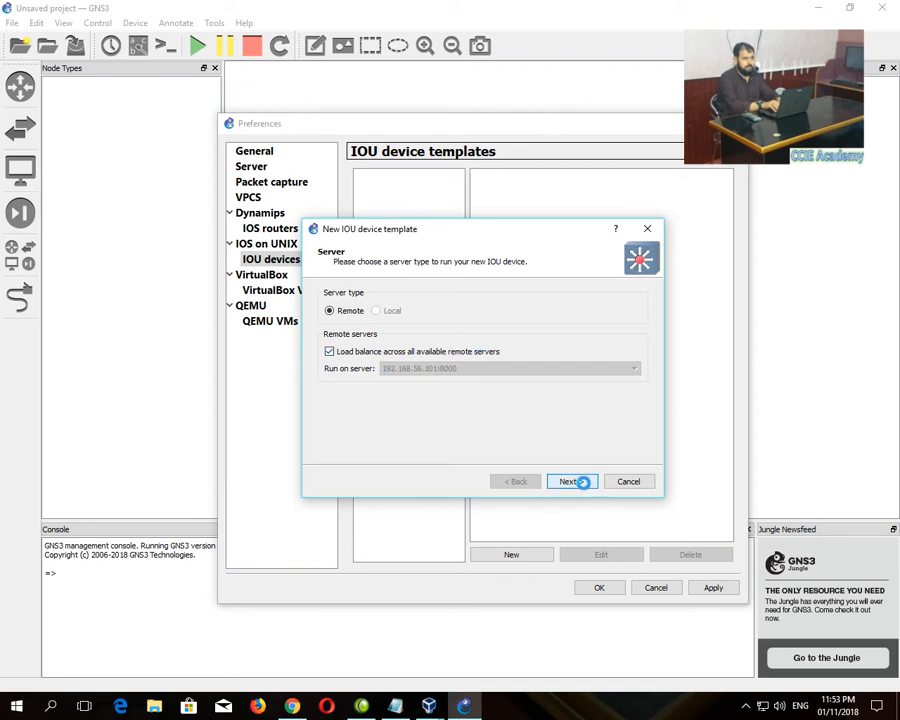
{"action": "left_click", "coordinate": [578, 482]}
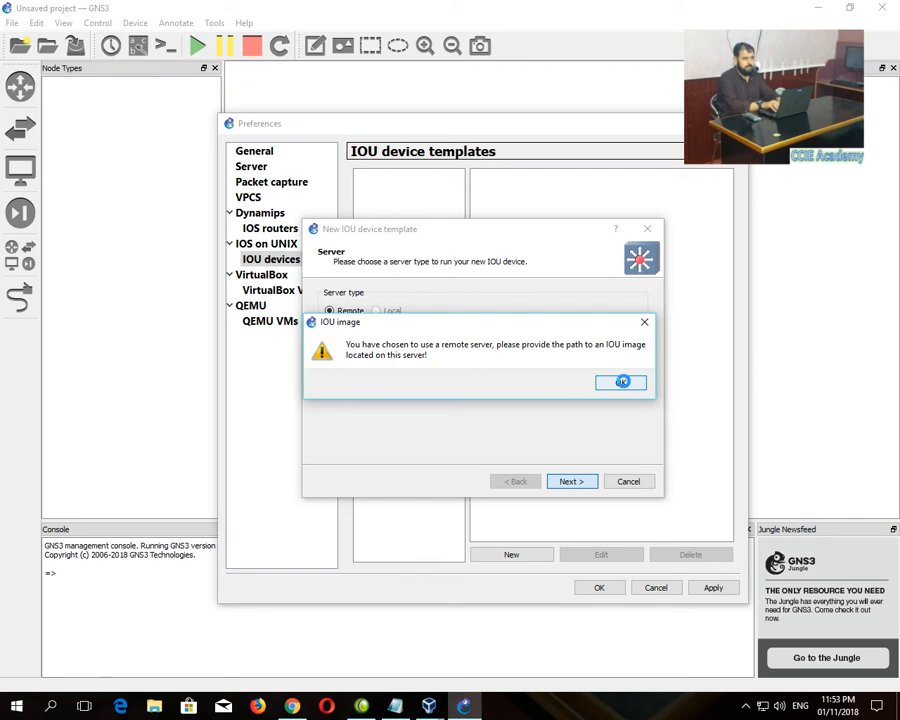
{"action": "left_click", "coordinate": [622, 381]}
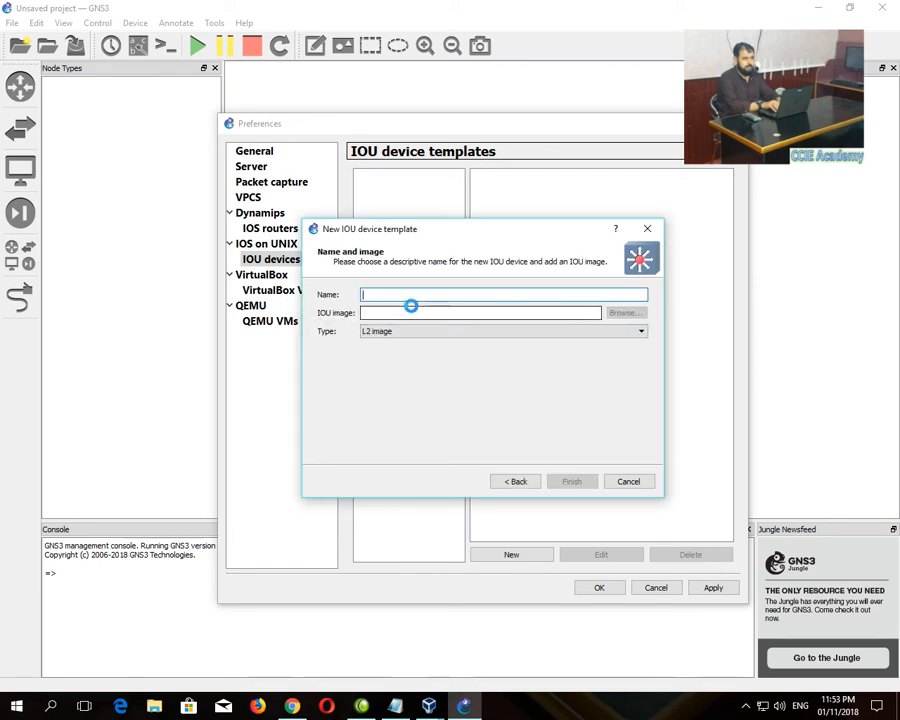
- Name the template Layer 2, paste the L2 adventerprise 15.1b image path, and finish
{"action": "type", "text": "Layer"}
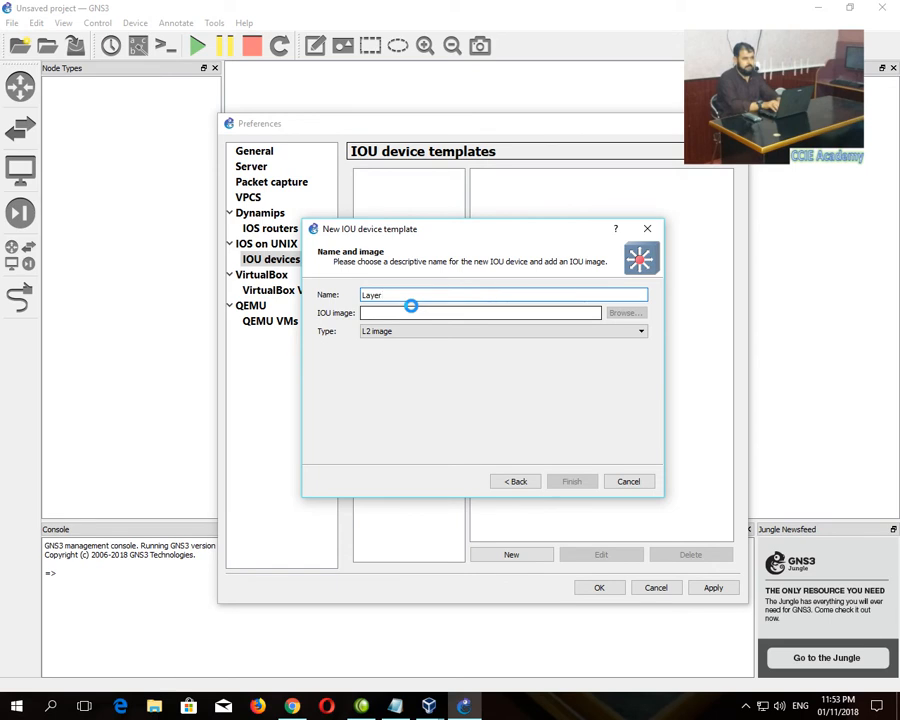
{"action": "left_click", "coordinate": [405, 311]}
{"action": "right_click", "coordinate": [405, 311]}
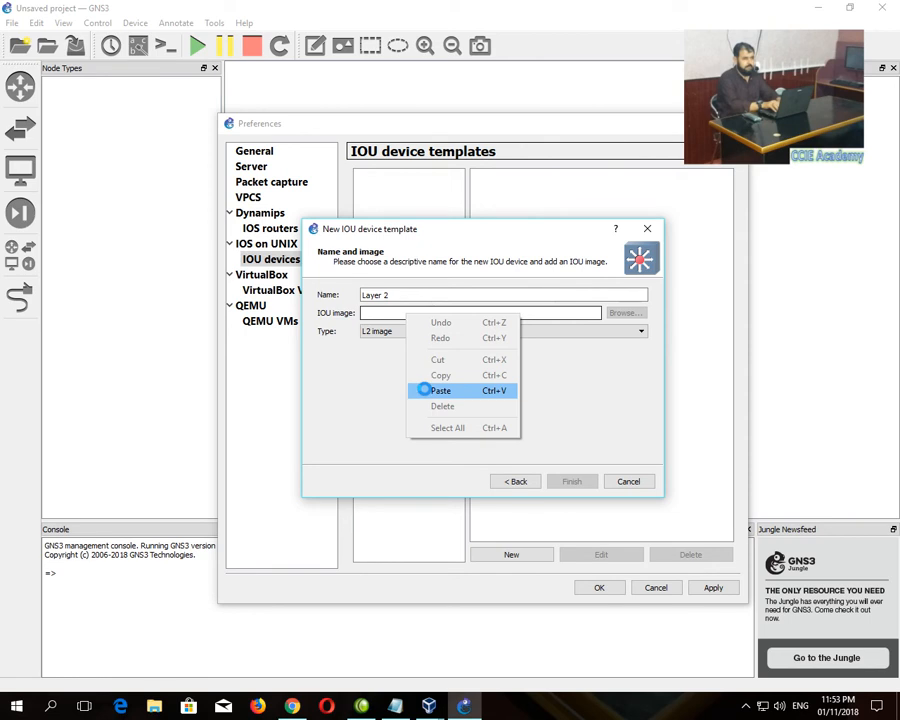
{"action": "left_click", "coordinate": [424, 390]}
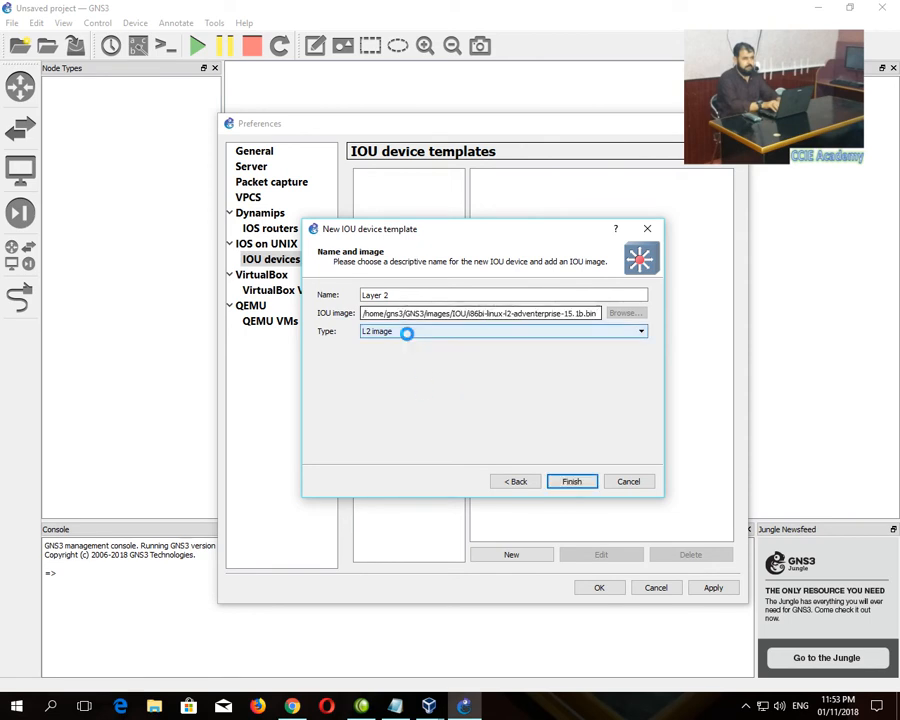
{"action": "left_click", "coordinate": [566, 481]}
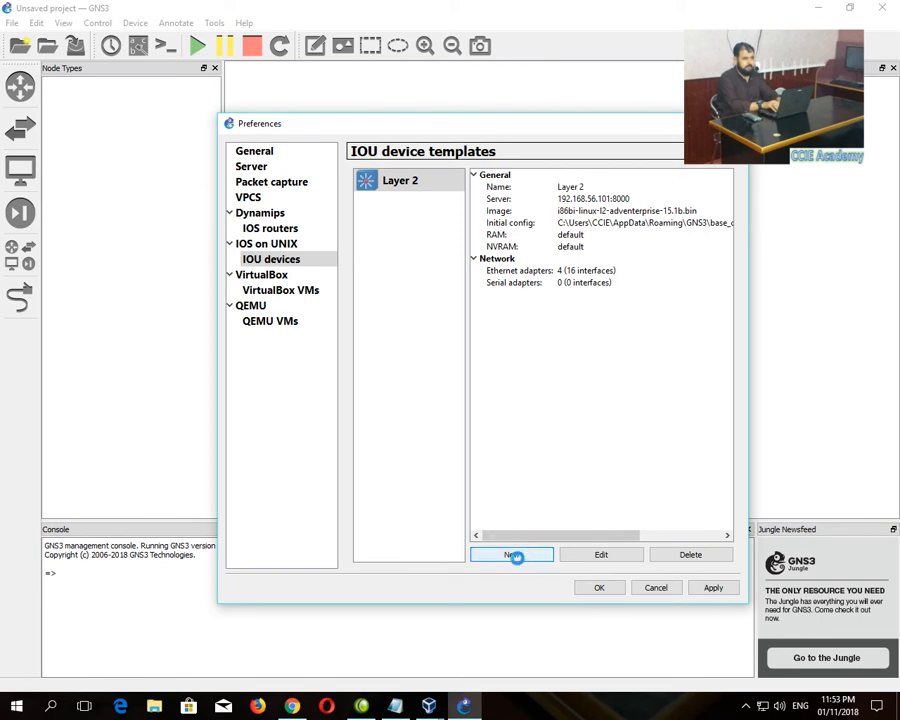
- Upload the L2 ipbasek9 15.1g, L3 adventerprisek9 15.4.1T and 15.5.2T images to the server
{"action": "left_click", "coordinate": [292, 706]}
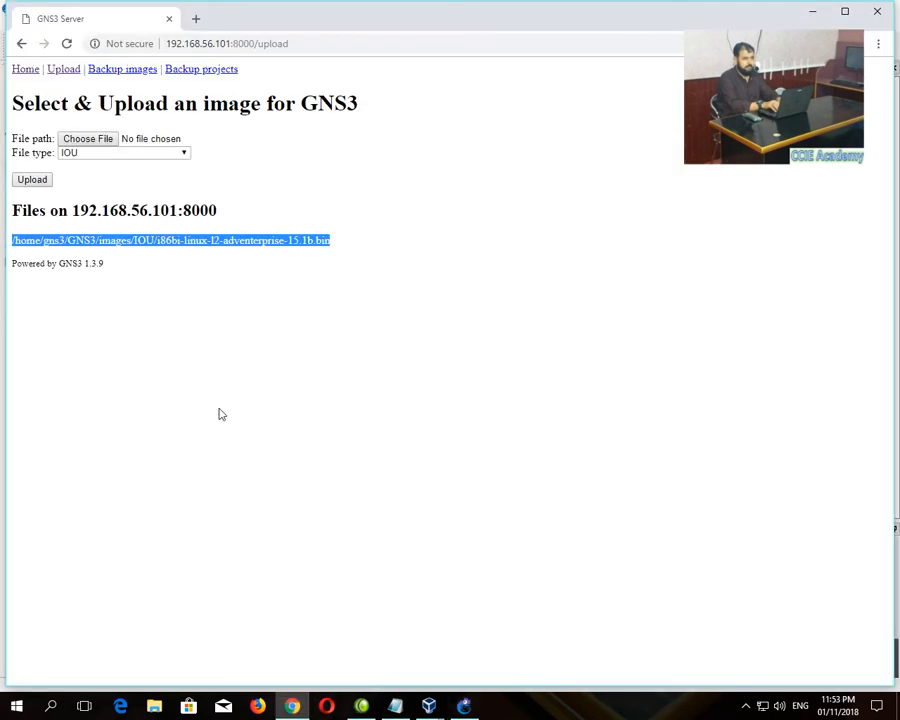
{"action": "left_click", "coordinate": [88, 142]}
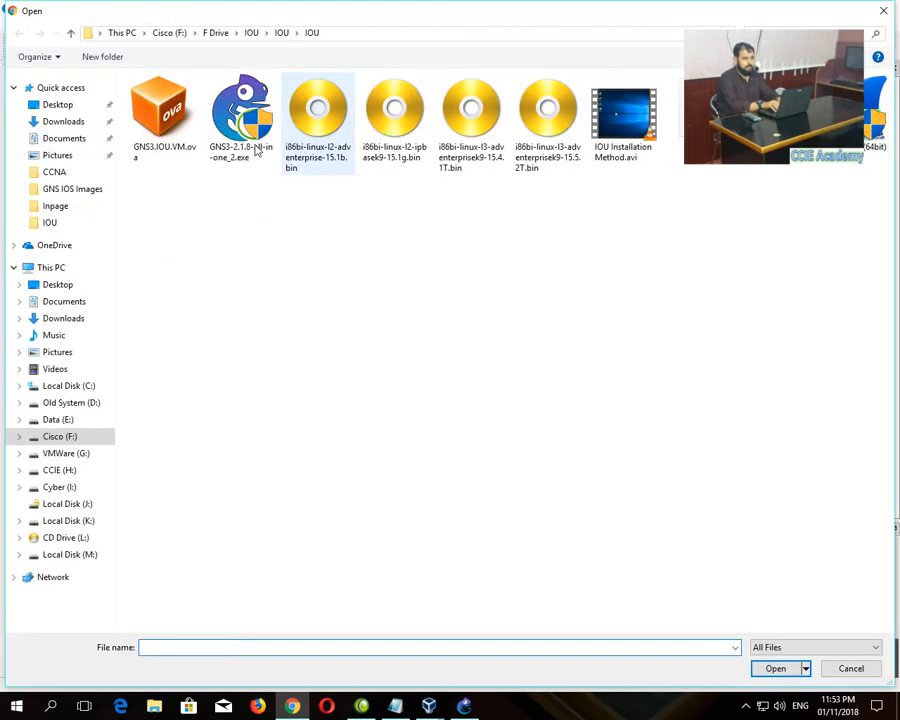
{"action": "double_click", "coordinate": [392, 100]}
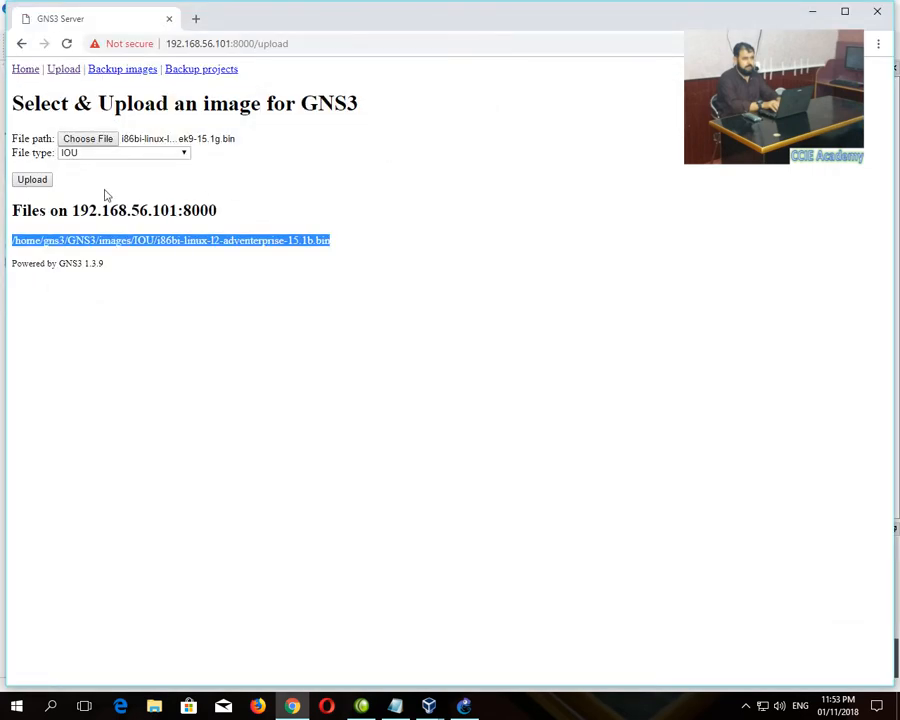
{"action": "left_click", "coordinate": [32, 182]}
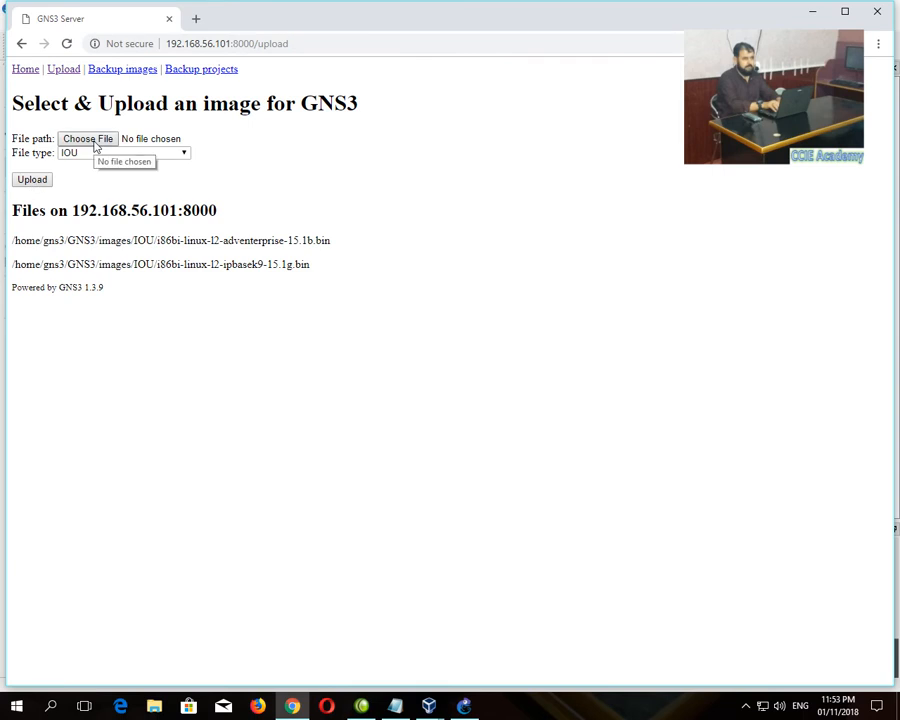
{"action": "left_click", "coordinate": [96, 146]}
{"action": "left_click", "coordinate": [457, 154]}
{"action": "double_click", "coordinate": [457, 154]}
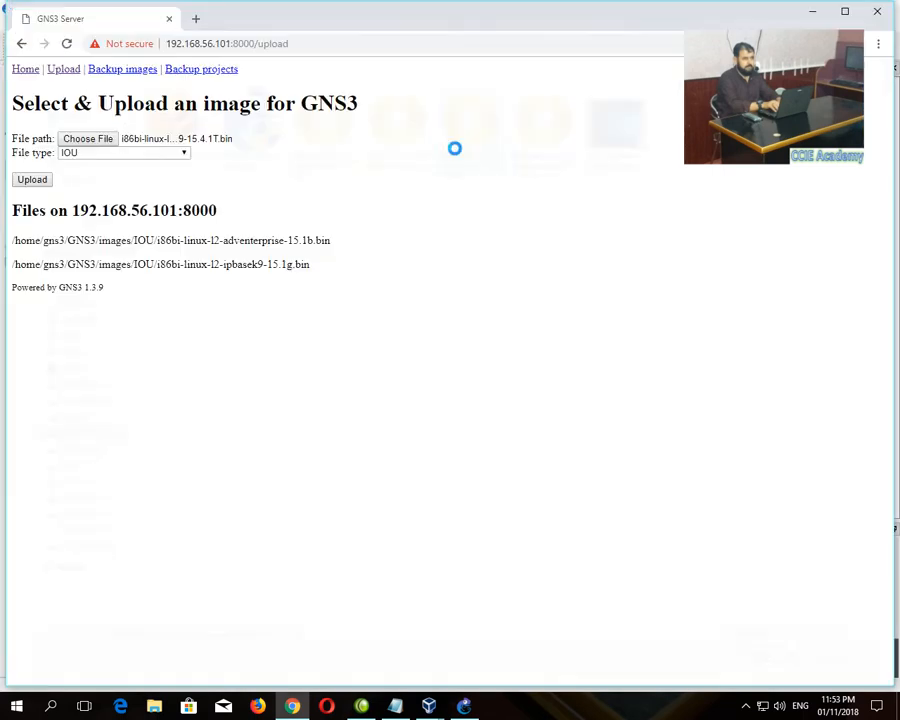
{"action": "left_click", "coordinate": [36, 181]}
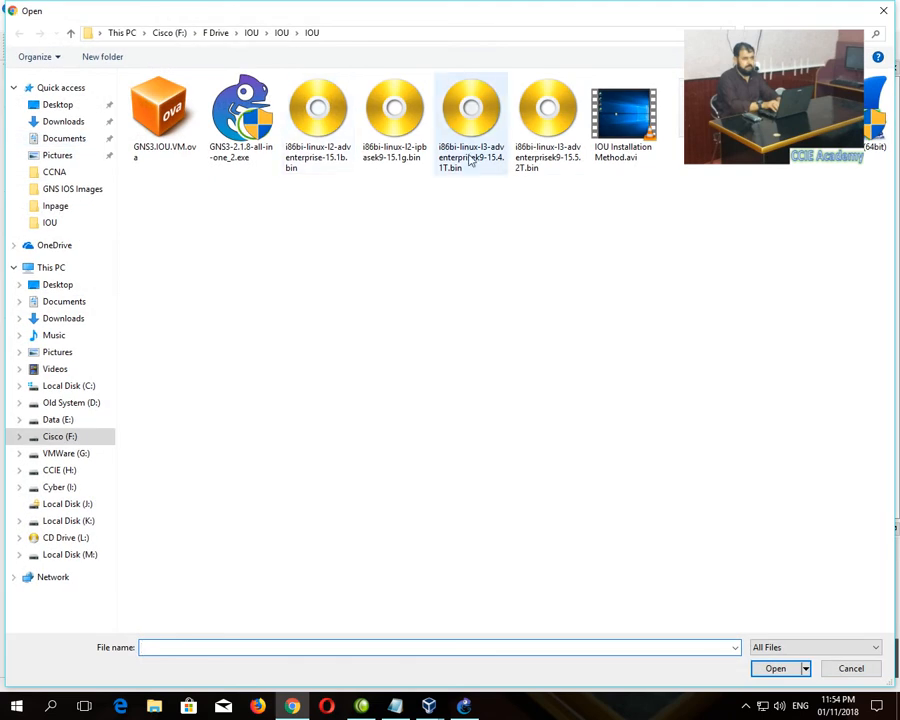
{"action": "double_click", "coordinate": [516, 148]}
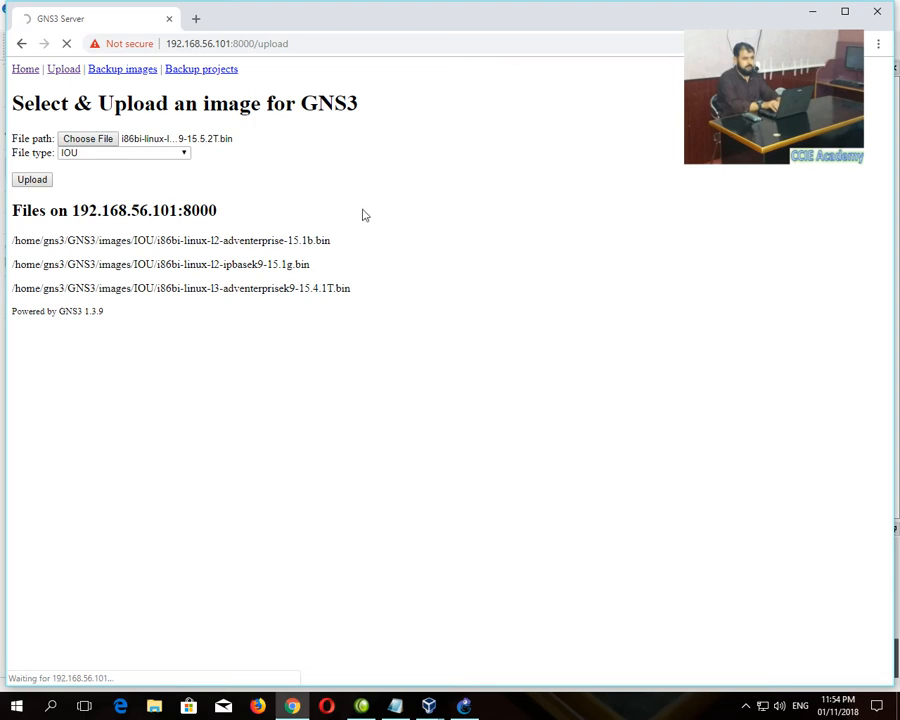
- Copy the server path of the L2 ipbasek9 15.1g image
{"action": "left_click_drag", "start_coordinate": [12, 269], "coordinate": [324, 268]}
{"action": "right_click", "coordinate": [285, 264]}
{"action": "left_click", "coordinate": [300, 272]}
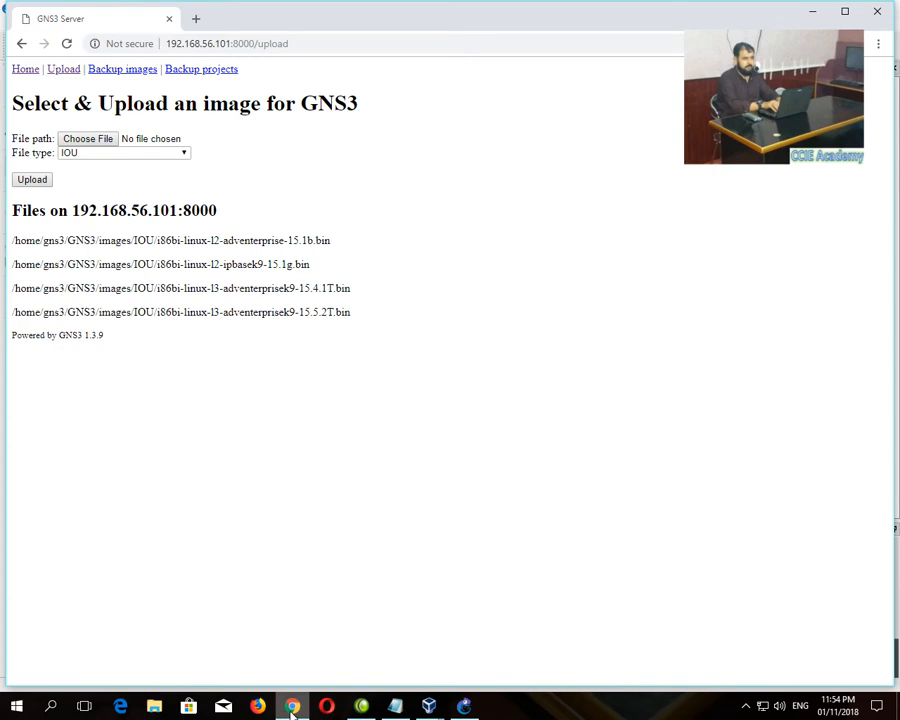
- Create remote IOU template L 2 with the pasted i86bi-linux-l2-ipbasek9-15.1g.bin path
{"action": "left_click", "coordinate": [464, 706]}
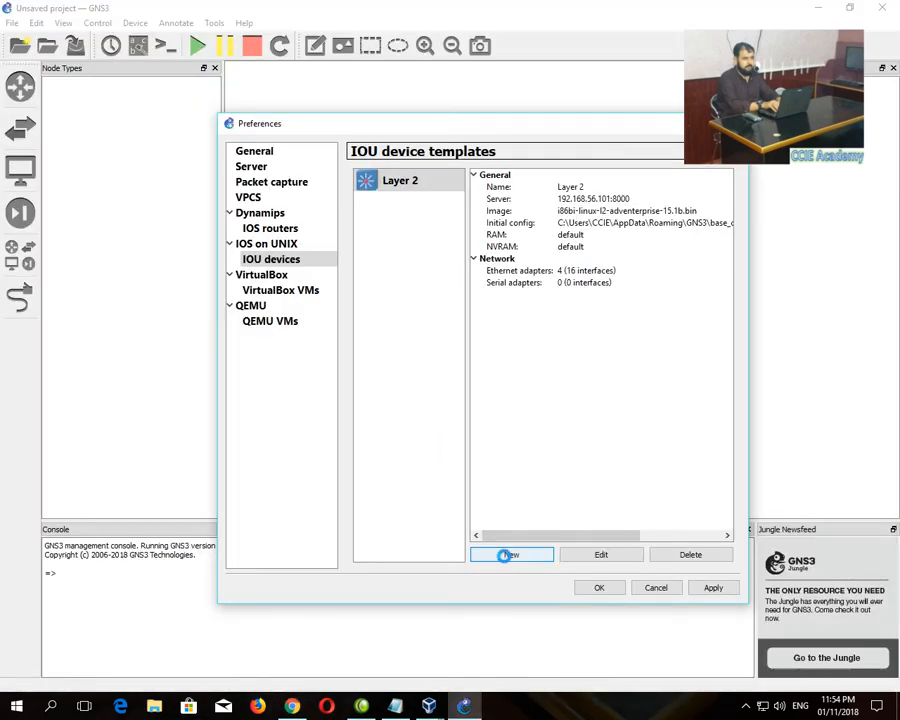
{"action": "left_click", "coordinate": [507, 555]}
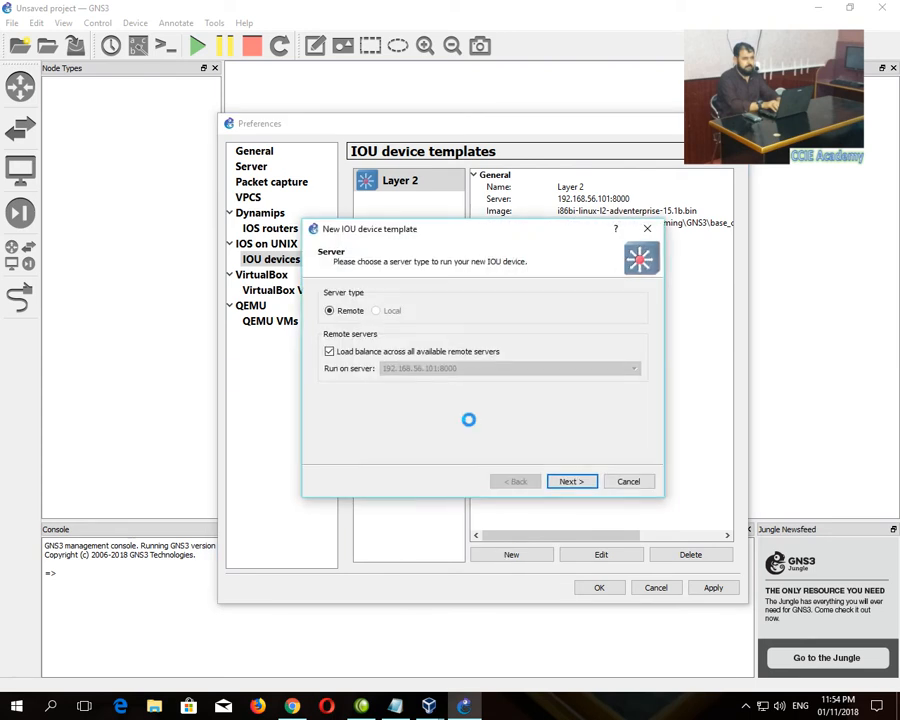
{"action": "left_click", "coordinate": [568, 483]}
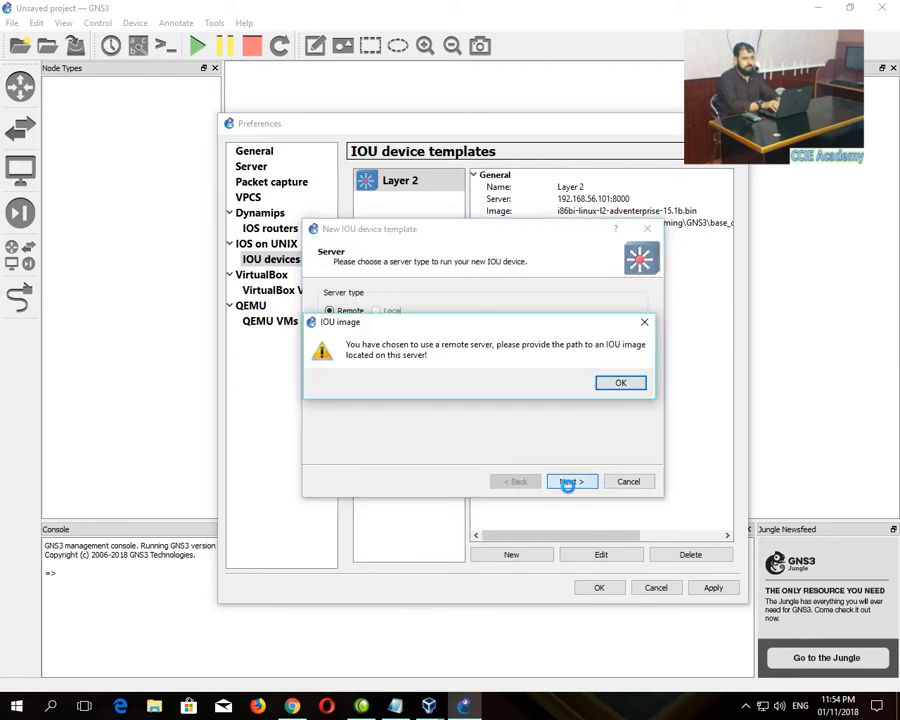
{"action": "left_click", "coordinate": [621, 382]}
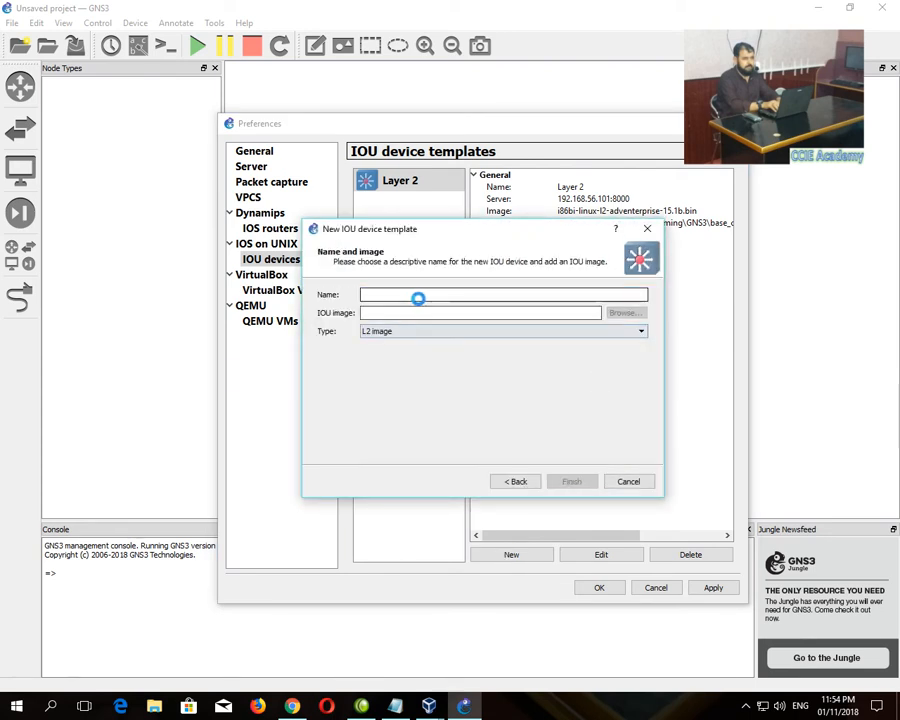
{"action": "type", "text": "Laye"}
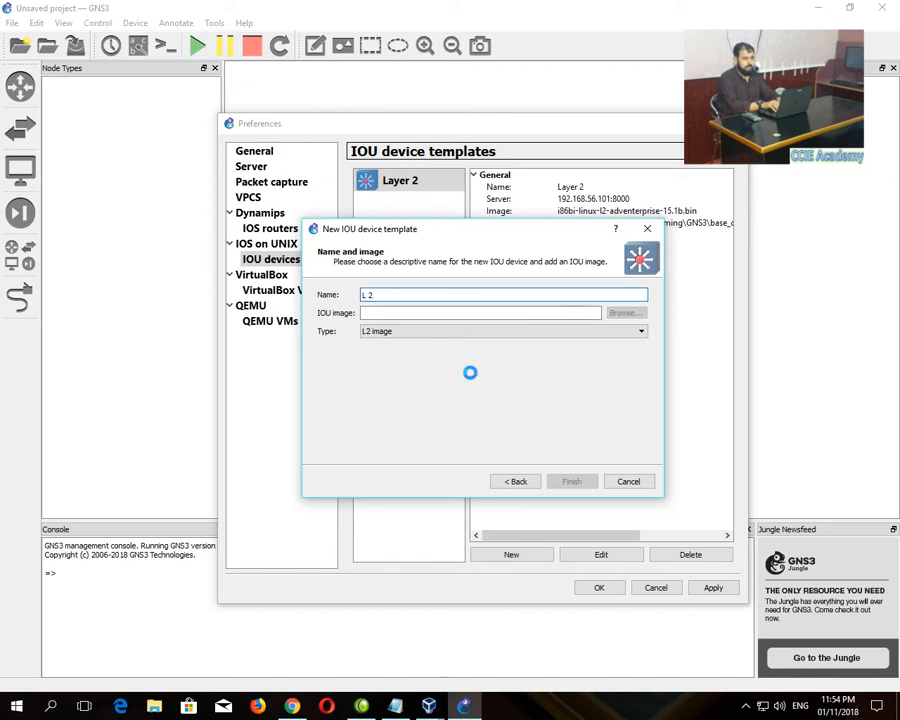
{"action": "right_click", "coordinate": [413, 314]}
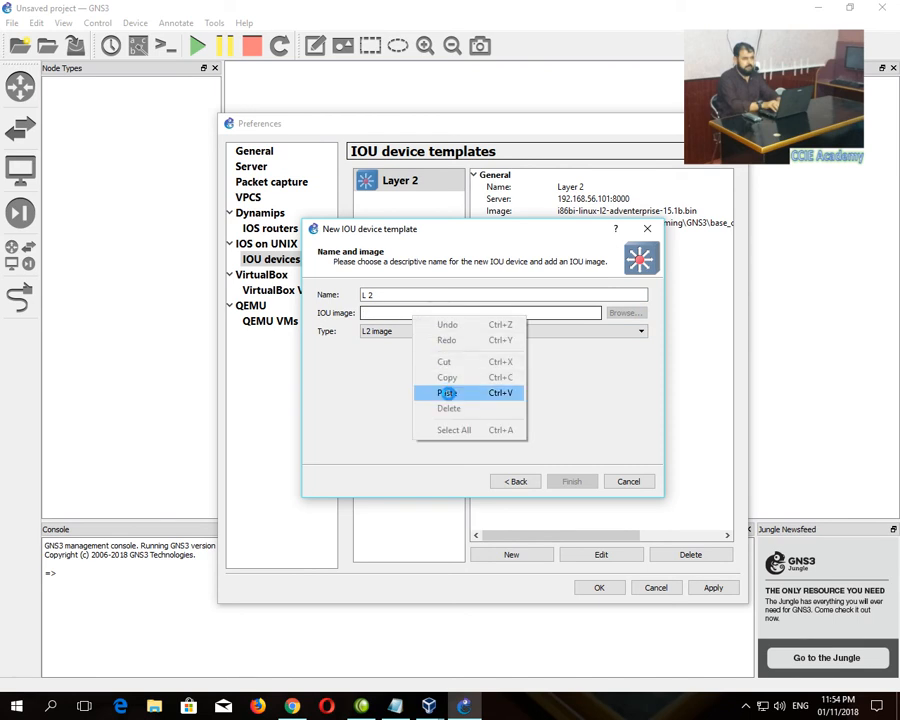
{"action": "left_click", "coordinate": [447, 392]}
{"action": "left_click", "coordinate": [566, 482]}
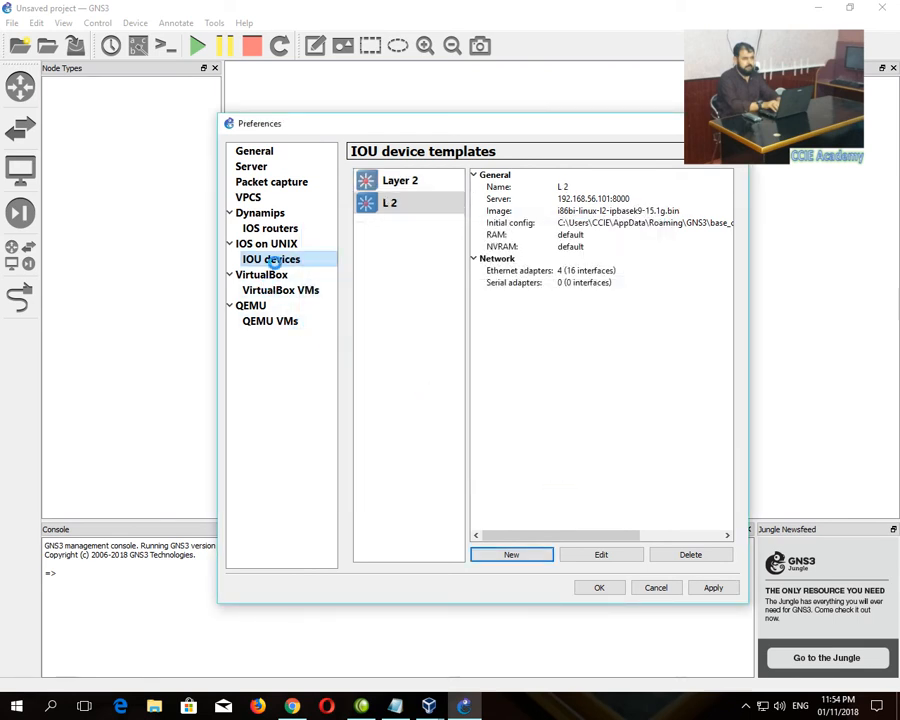
- Start a new remote IOU template and begin naming it Layer 3
{"action": "left_click", "coordinate": [524, 547]}
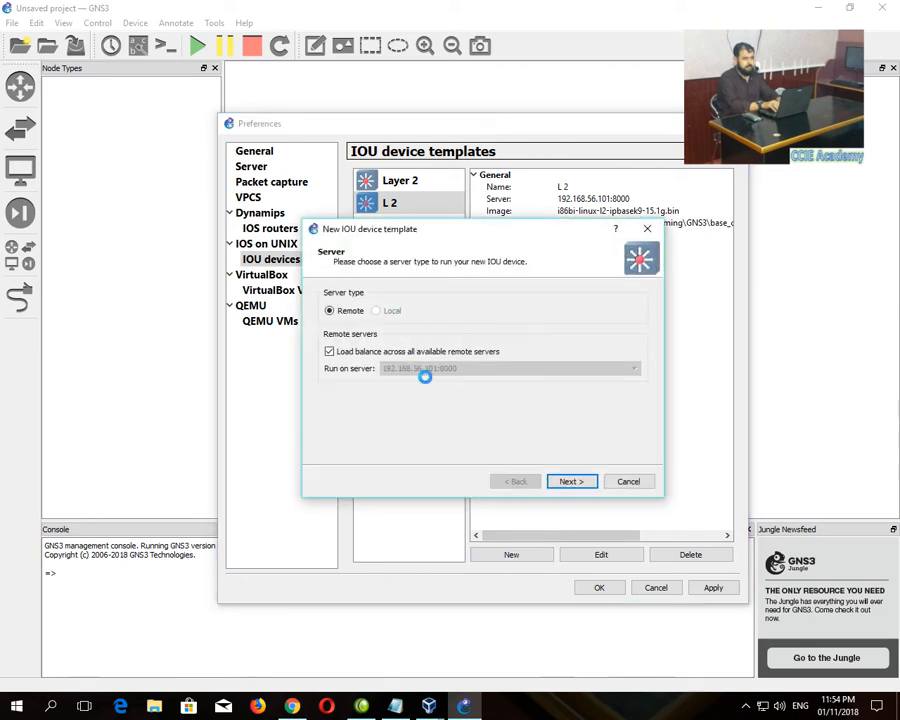
{"action": "left_click", "coordinate": [569, 479]}
{"action": "left_click", "coordinate": [612, 381]}
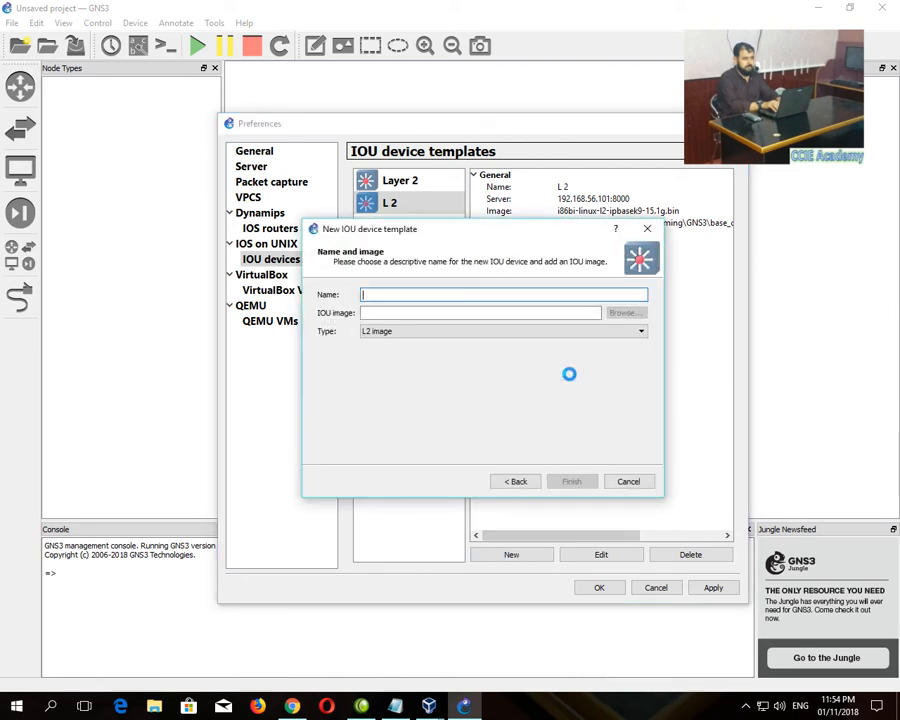
{"action": "left_click", "coordinate": [391, 295]}
{"action": "type", "text": "Layer 3"}
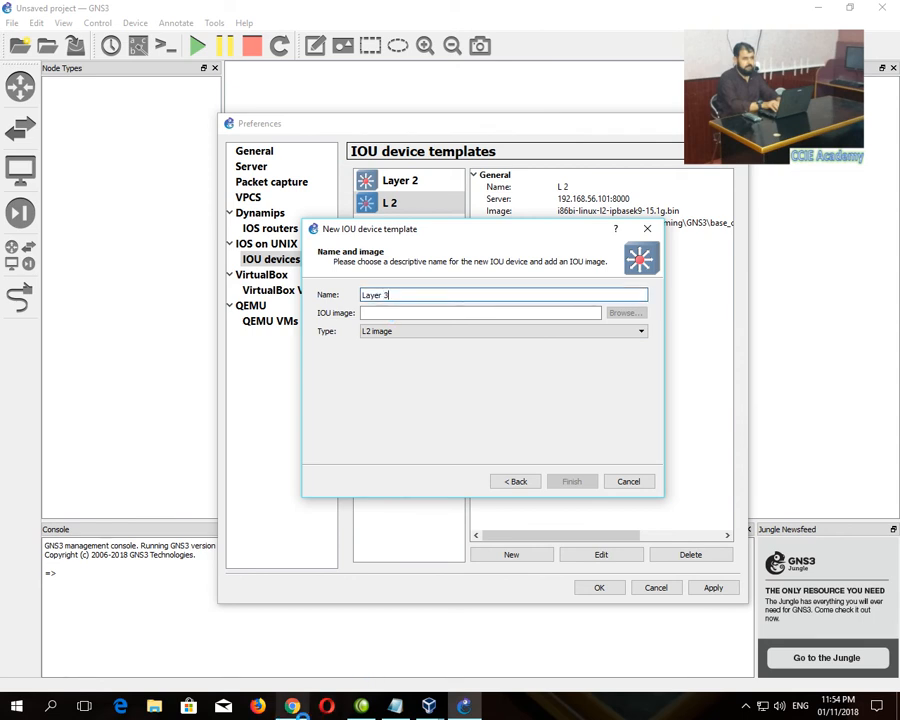
- Paste the L3 15.4.1T image path, set type to L3 image, and finish Layer 3
{"action": "left_click", "coordinate": [292, 706]}
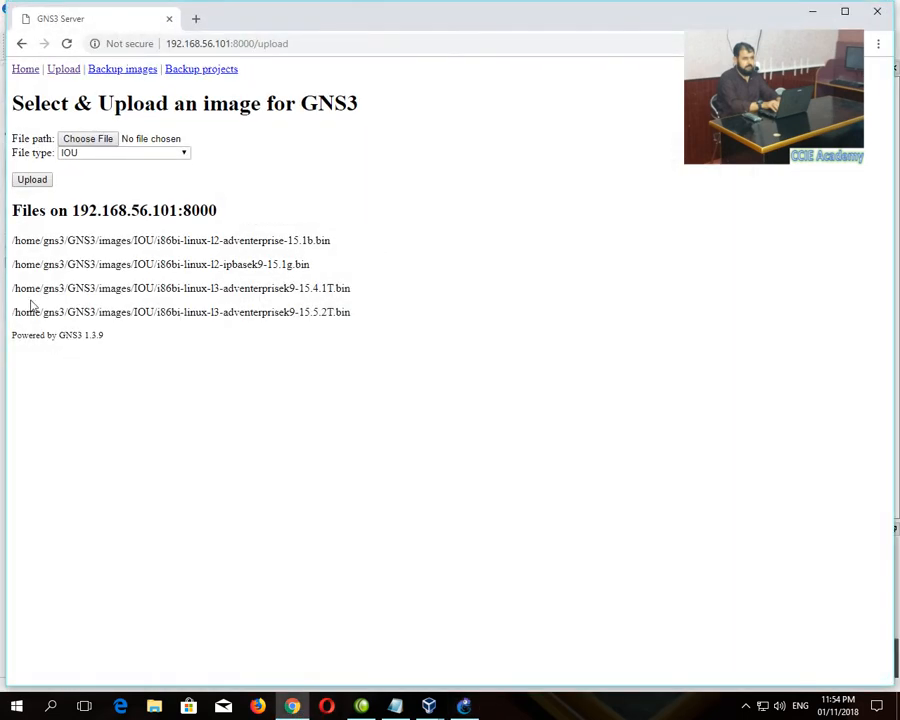
{"action": "left_click_drag", "start_coordinate": [13, 290], "coordinate": [352, 289]}
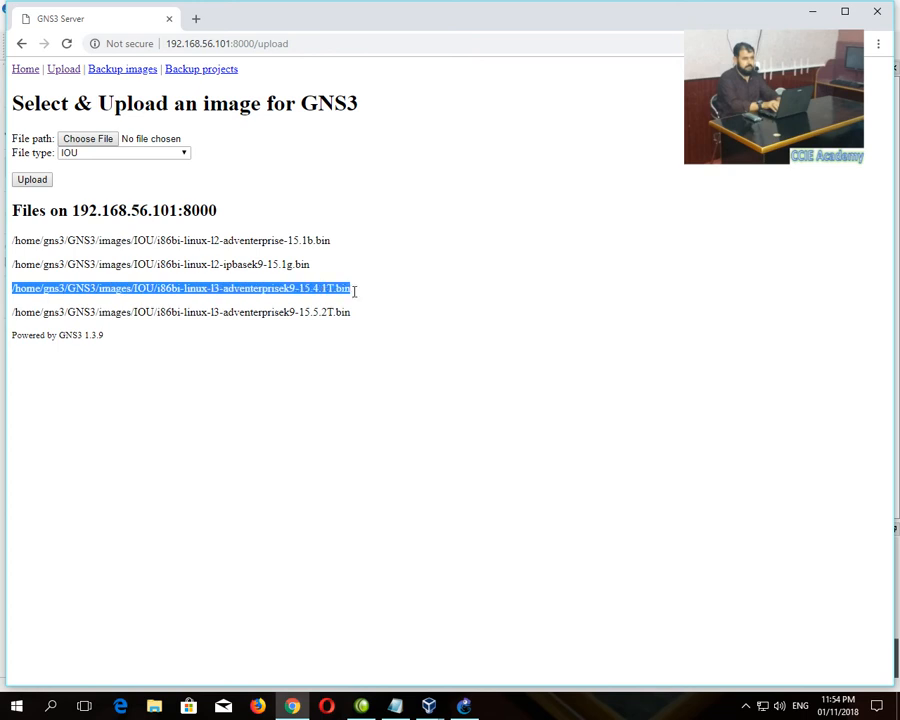
{"action": "right_click", "coordinate": [333, 291]}
{"action": "left_click", "coordinate": [362, 300]}
{"action": "left_click", "coordinate": [464, 706]}
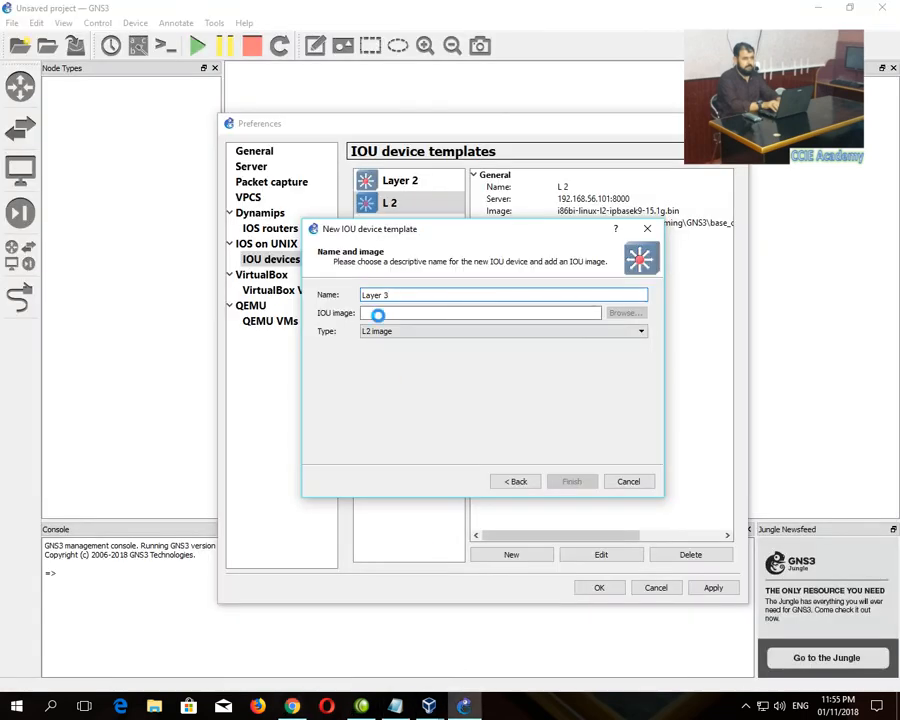
{"action": "right_click", "coordinate": [378, 314]}
{"action": "left_click", "coordinate": [372, 386]}
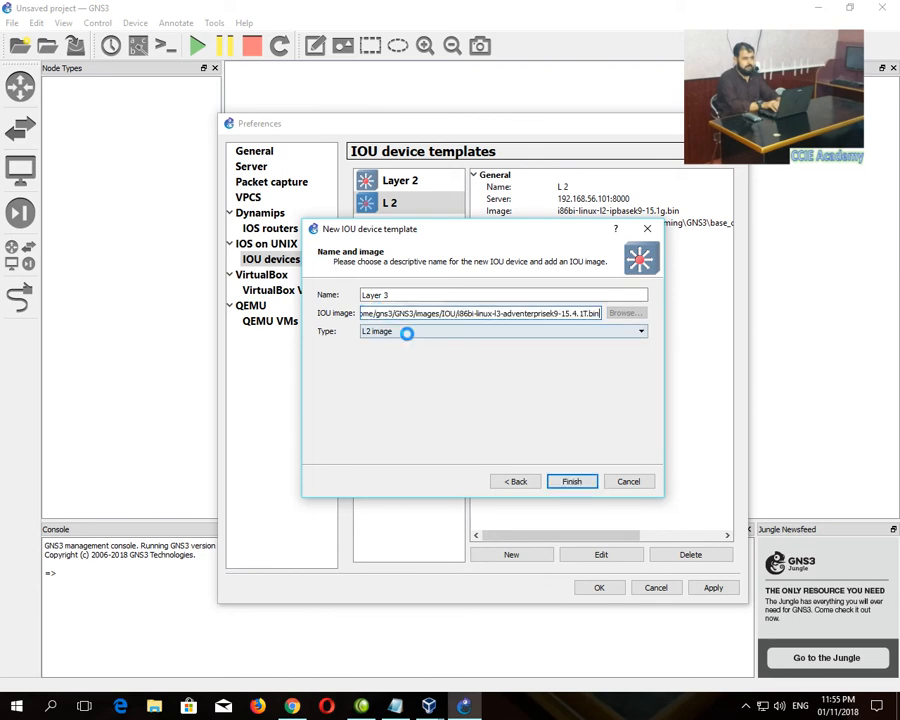
{"action": "left_click", "coordinate": [407, 331]}
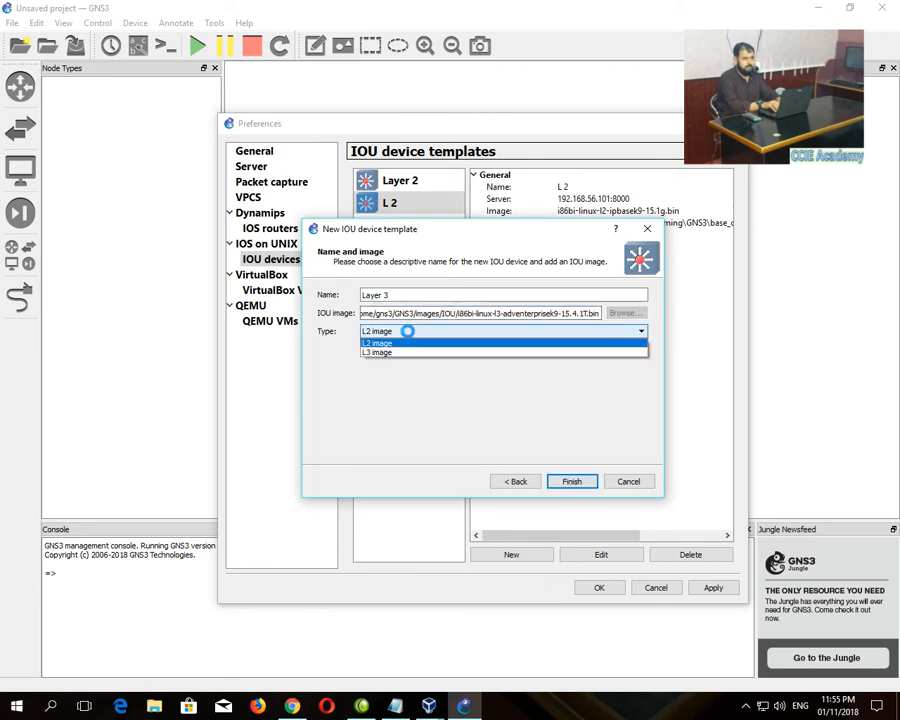
{"action": "left_click", "coordinate": [404, 351]}
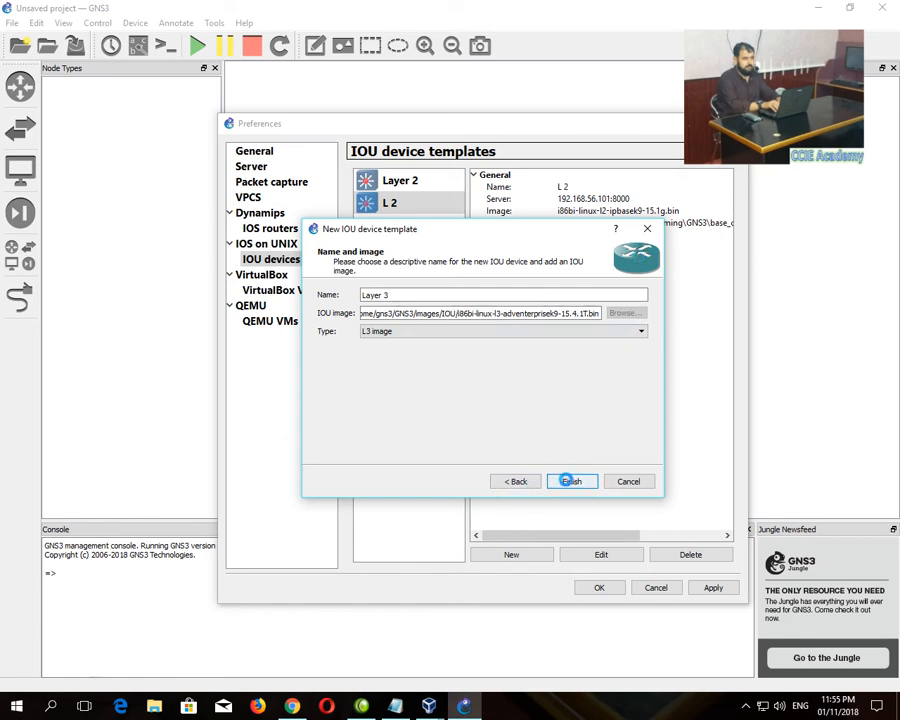
{"action": "left_click", "coordinate": [570, 480]}
- Start another remote IOU template and copy the L3 15.5.2T image path from the server
{"action": "left_click", "coordinate": [511, 553]}
{"action": "left_click", "coordinate": [570, 480]}
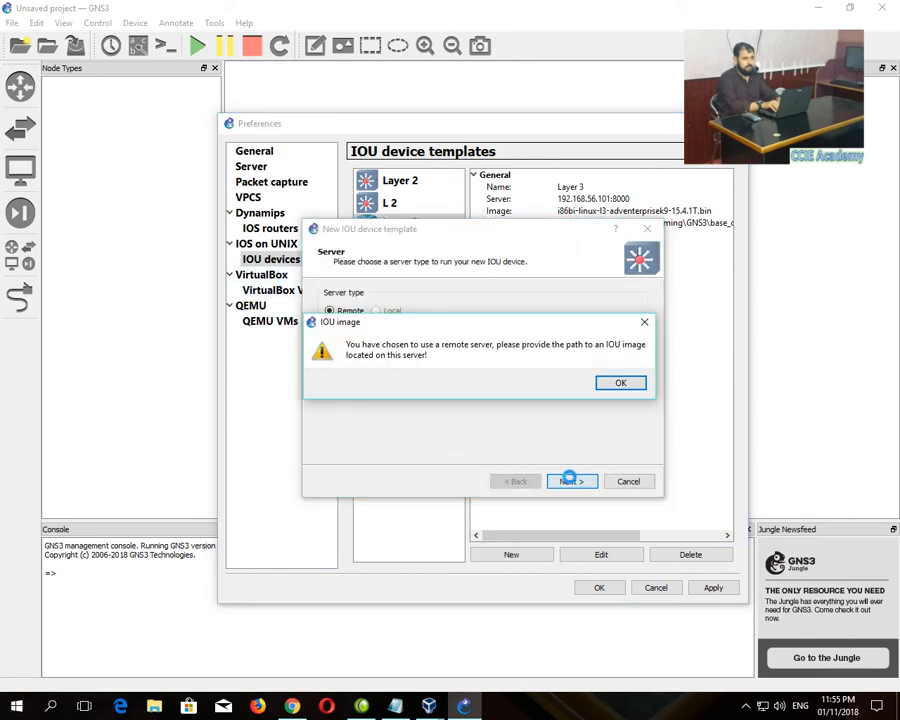
{"action": "left_click", "coordinate": [607, 385]}
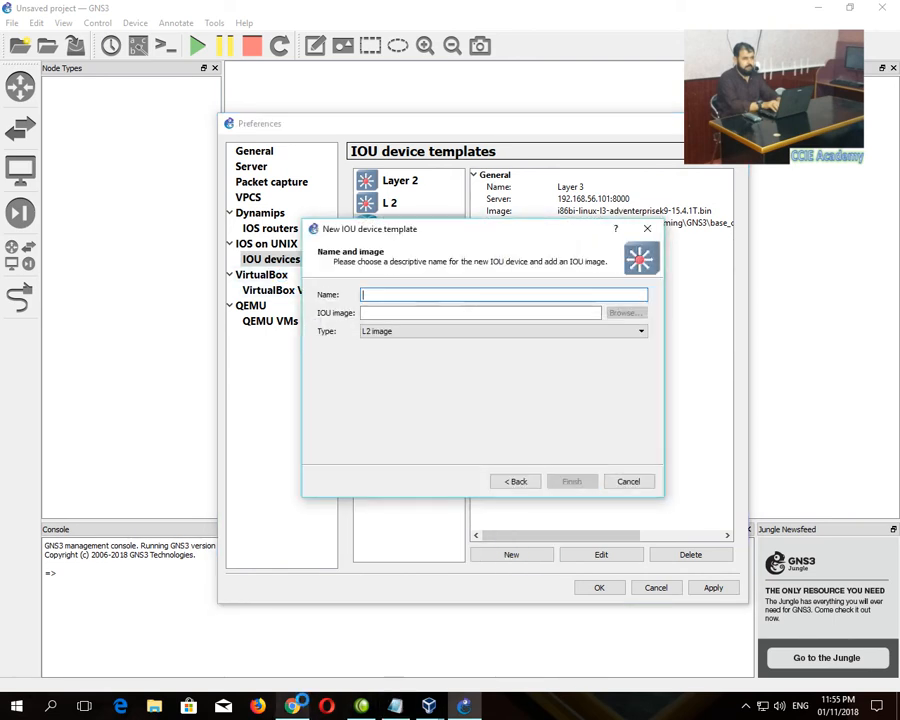
{"action": "key", "text": "alt+Tab"}
{"action": "left_click_drag", "start_coordinate": [9, 320], "coordinate": [355, 319]}
{"action": "right_click", "coordinate": [328, 312]}
{"action": "left_click", "coordinate": [340, 322]}
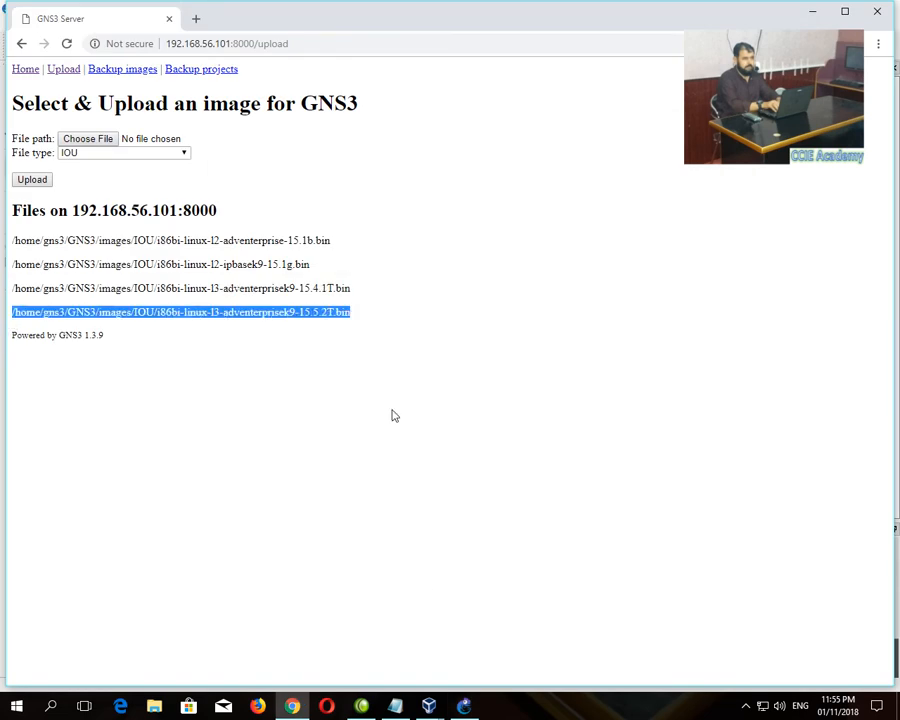
- Paste the 15.5.2T path, set type to L3 image, name it L 3, and finish
{"action": "key", "text": "alt+Tab"}
{"action": "right_click", "coordinate": [375, 295]}
{"action": "left_click", "coordinate": [363, 312]}
{"action": "right_click", "coordinate": [364, 312]}
{"action": "left_click", "coordinate": [410, 388]}
{"action": "left_click", "coordinate": [400, 331]}
{"action": "left_click", "coordinate": [390, 352]}
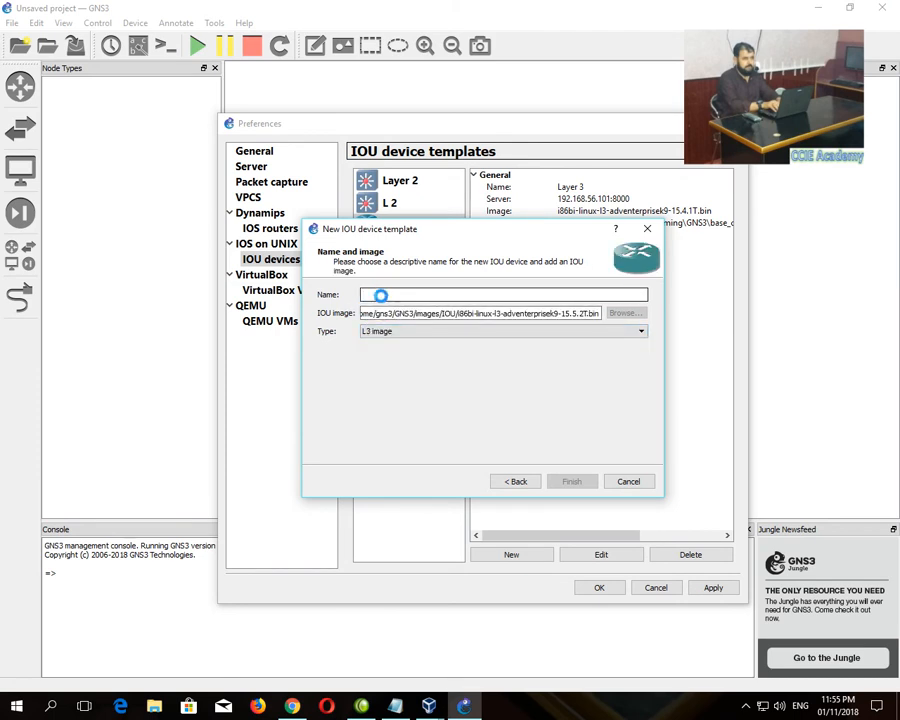
{"action": "type", "text": "L 3"}
{"action": "left_click", "coordinate": [571, 481]}
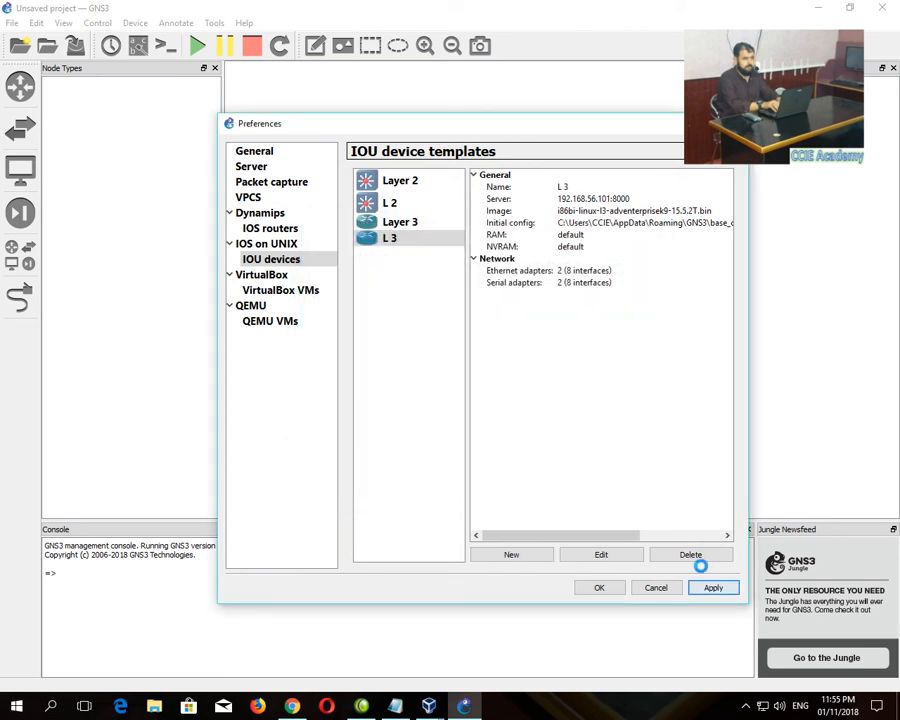
- Change the L 3 template's symbol to multilayer_switch
{"action": "right_click", "coordinate": [388, 237]}
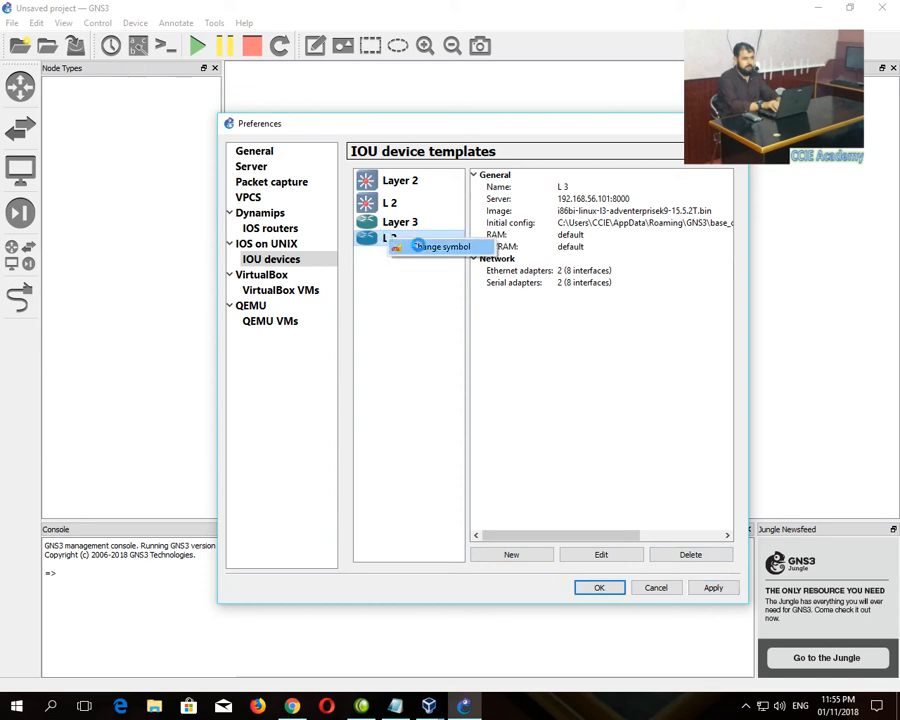
{"action": "left_click", "coordinate": [418, 244]}
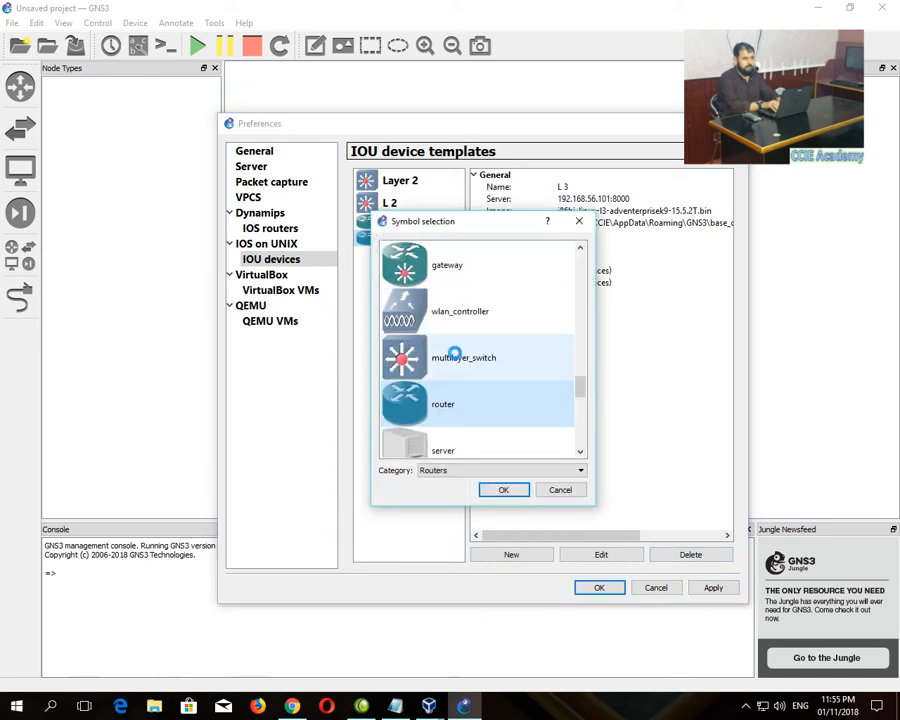
{"action": "scroll", "coordinate": [455, 353], "scroll_direction": "down", "scroll_amount": 2}
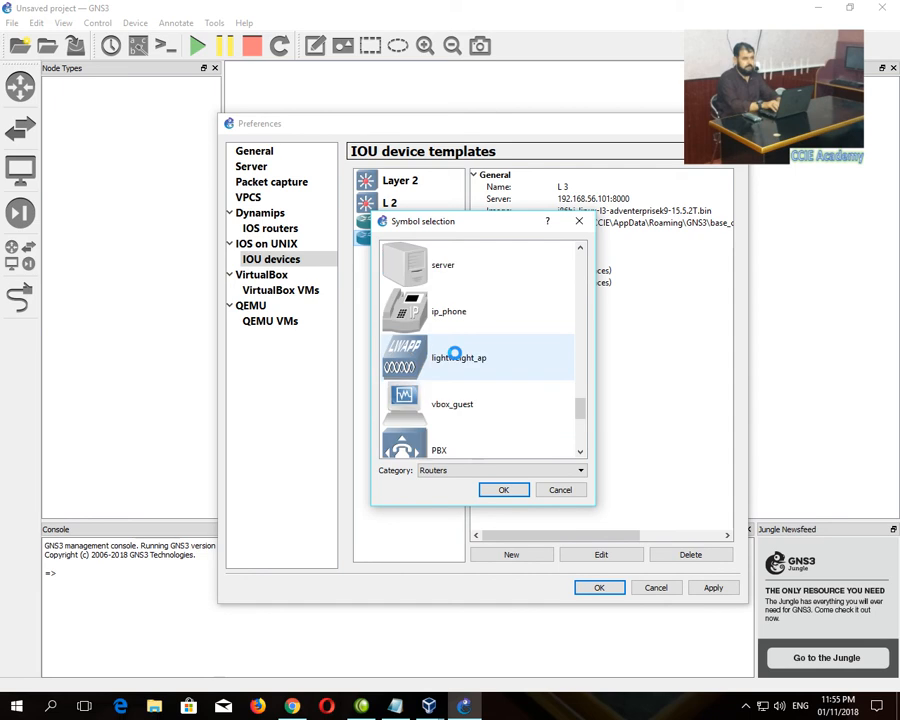
{"action": "scroll", "coordinate": [455, 353], "scroll_direction": "down", "scroll_amount": 3}
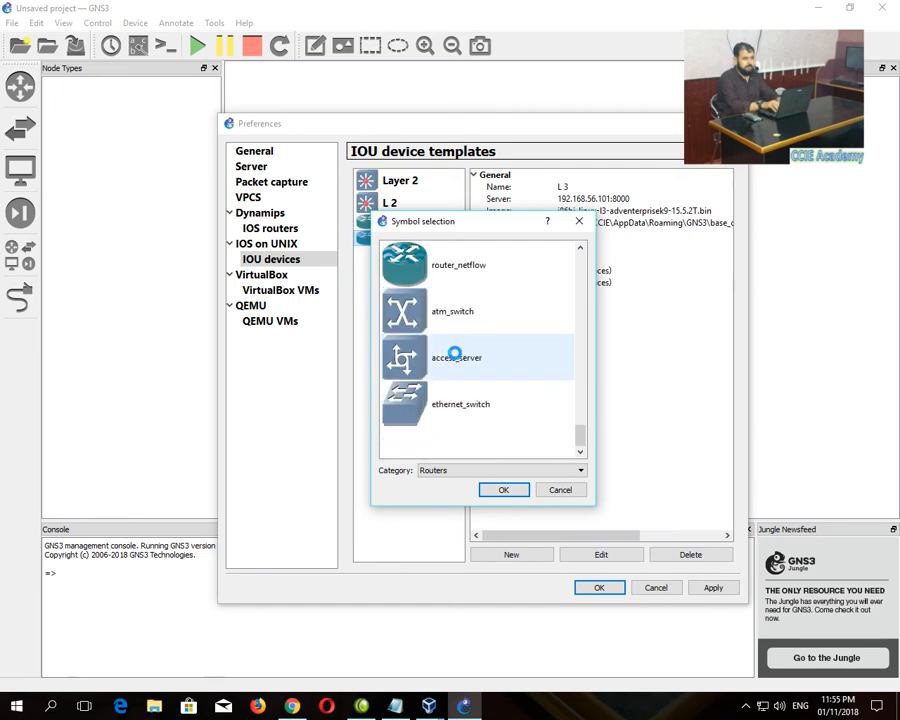
{"action": "scroll", "coordinate": [455, 353], "scroll_direction": "up", "scroll_amount": 5}
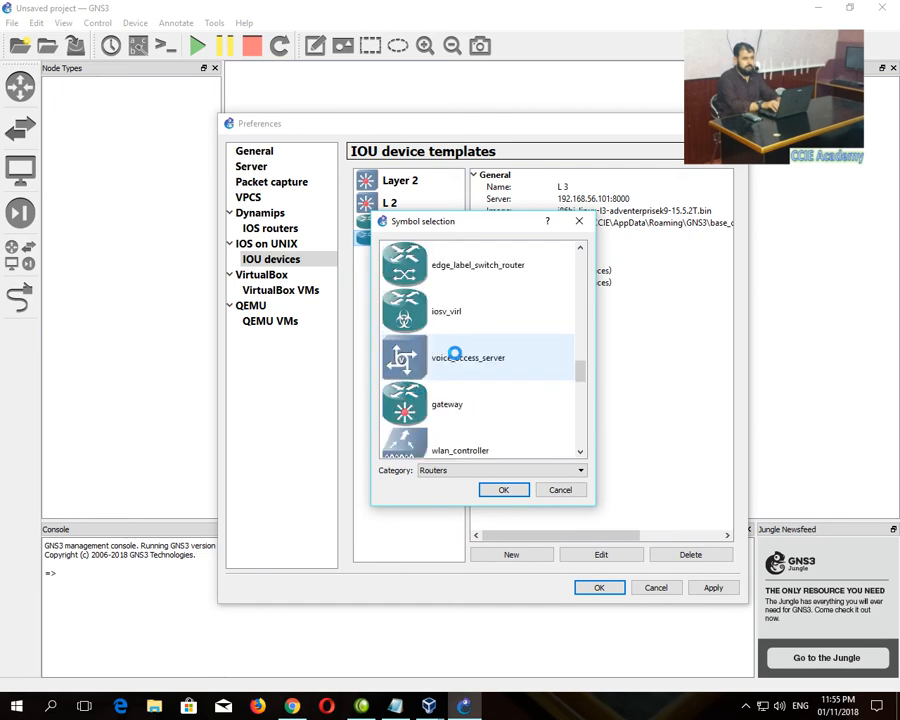
{"action": "scroll", "coordinate": [455, 353], "scroll_direction": "down", "scroll_amount": 2}
{"action": "left_click", "coordinate": [394, 314]}
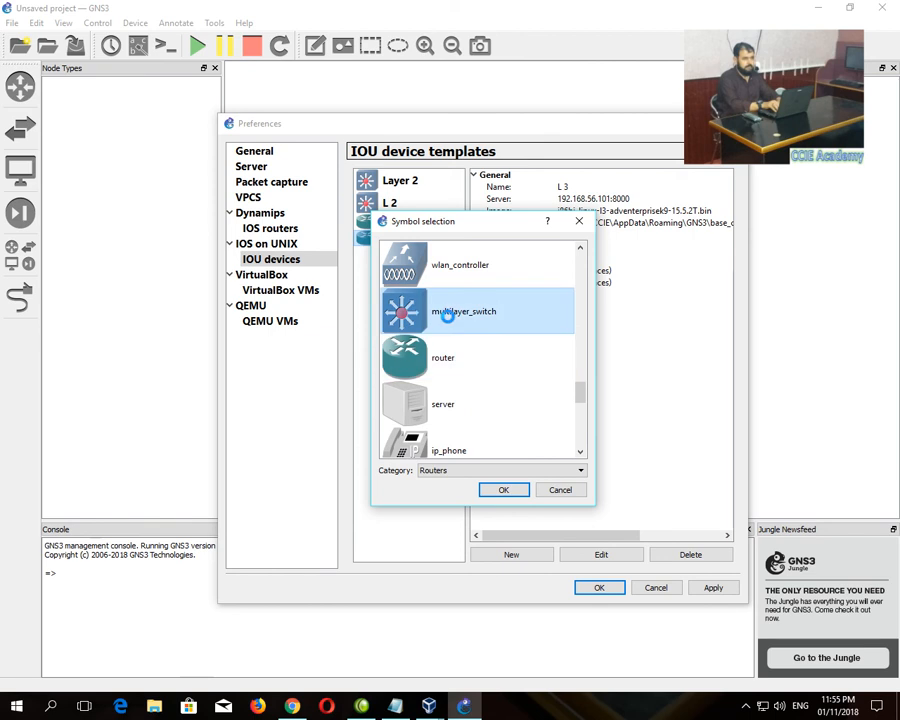
{"action": "left_click", "coordinate": [504, 489]}
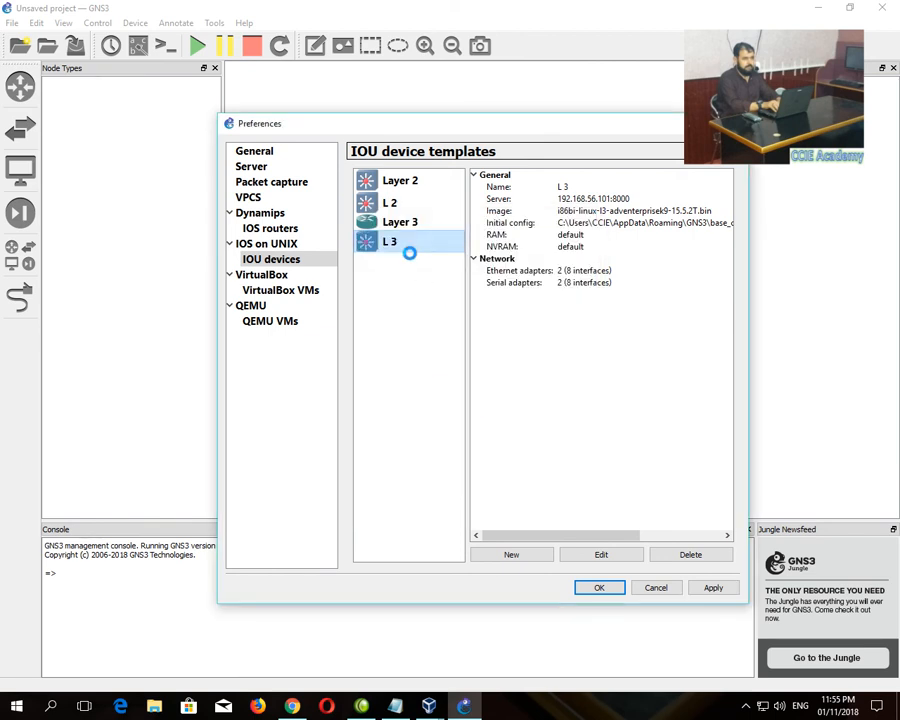
- Give the Layer 3 template the multilayer_switch symbol and save the changes
{"action": "left_click", "coordinate": [400, 223]}
{"action": "right_click", "coordinate": [400, 223]}
{"action": "left_click", "coordinate": [430, 235]}
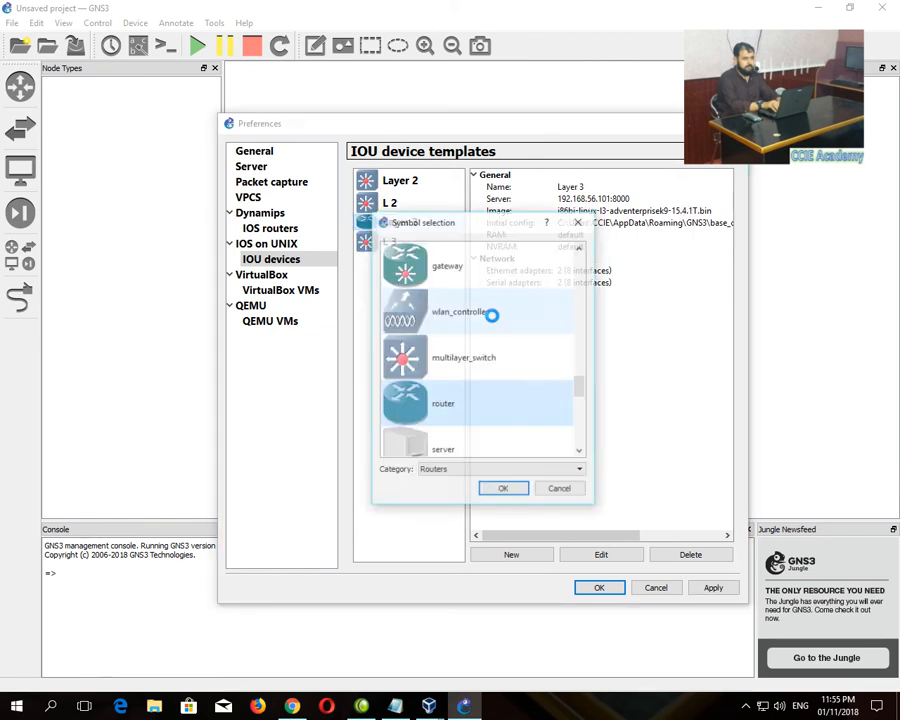
{"action": "left_click", "coordinate": [460, 356]}
{"action": "left_click", "coordinate": [504, 488]}
{"action": "left_click", "coordinate": [704, 586]}
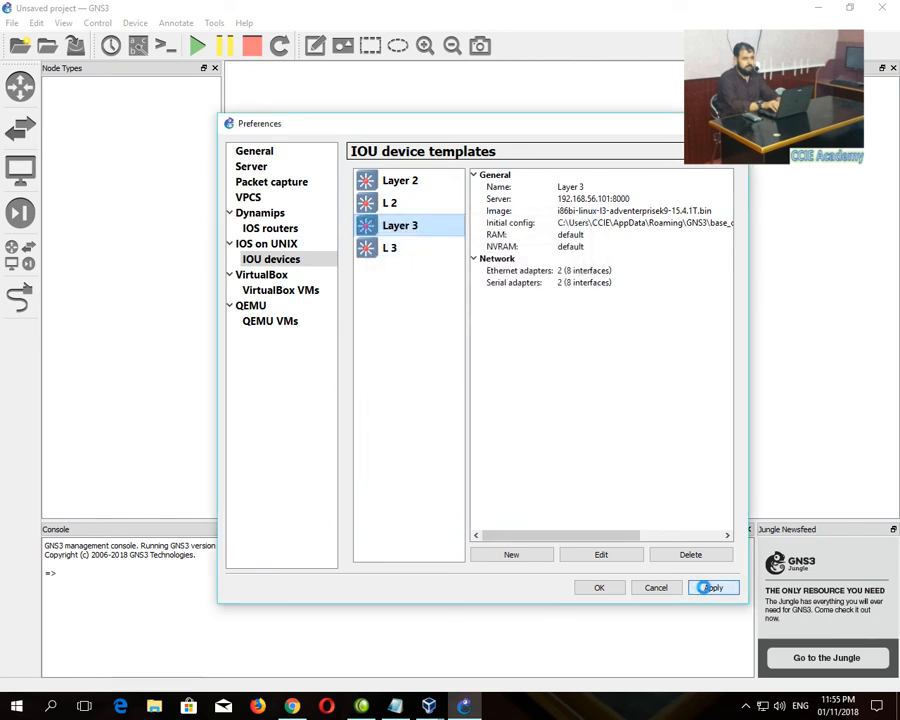
- Close preferences and place an L 2 switch on the canvas
{"action": "left_click", "coordinate": [597, 587]}
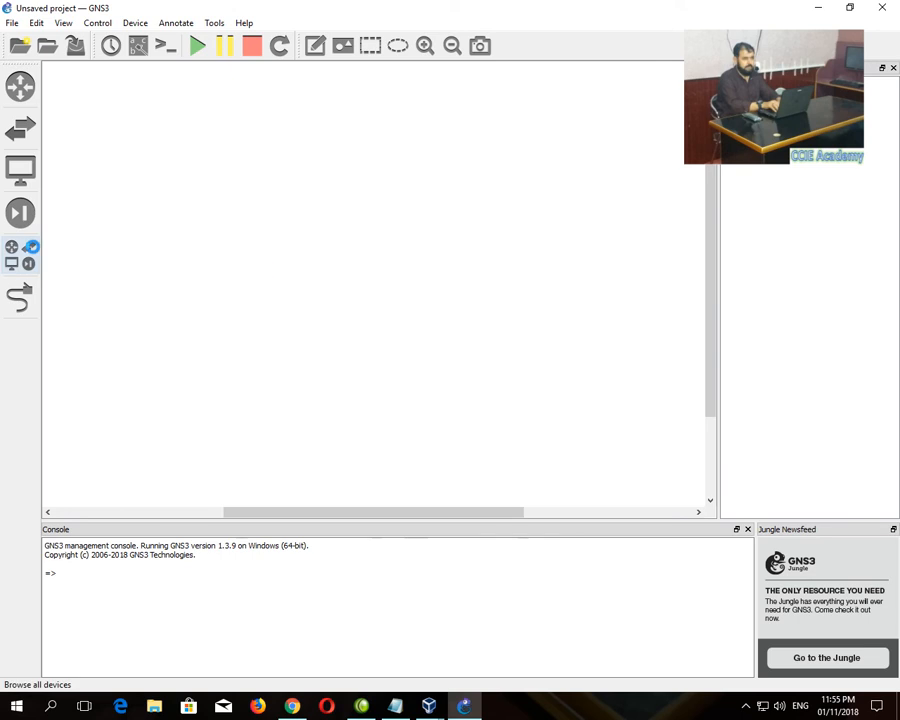
{"action": "left_click", "coordinate": [20, 254]}
{"action": "left_click", "coordinate": [84, 327]}
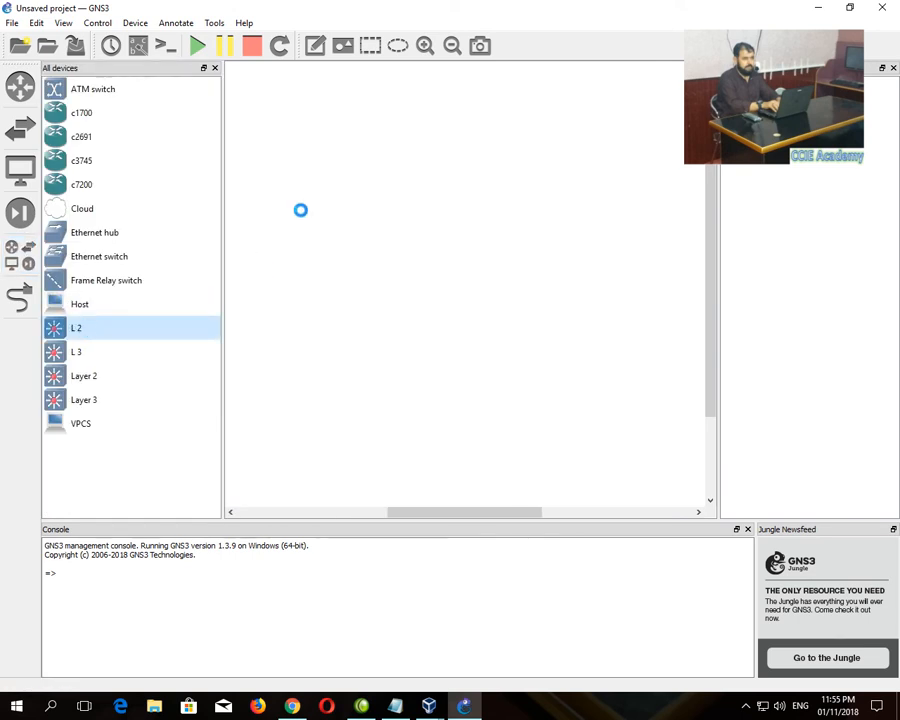
{"action": "left_click_drag", "start_coordinate": [116, 330], "coordinate": [518, 208]}
- Link IOU1 and IOU2 on Ethernet0/0 and Ethernet0/1, then start all devices
{"action": "left_click", "coordinate": [18, 297]}
{"action": "left_click", "coordinate": [298, 205]}
{"action": "left_click", "coordinate": [341, 221]}
{"action": "left_click", "coordinate": [516, 215]}
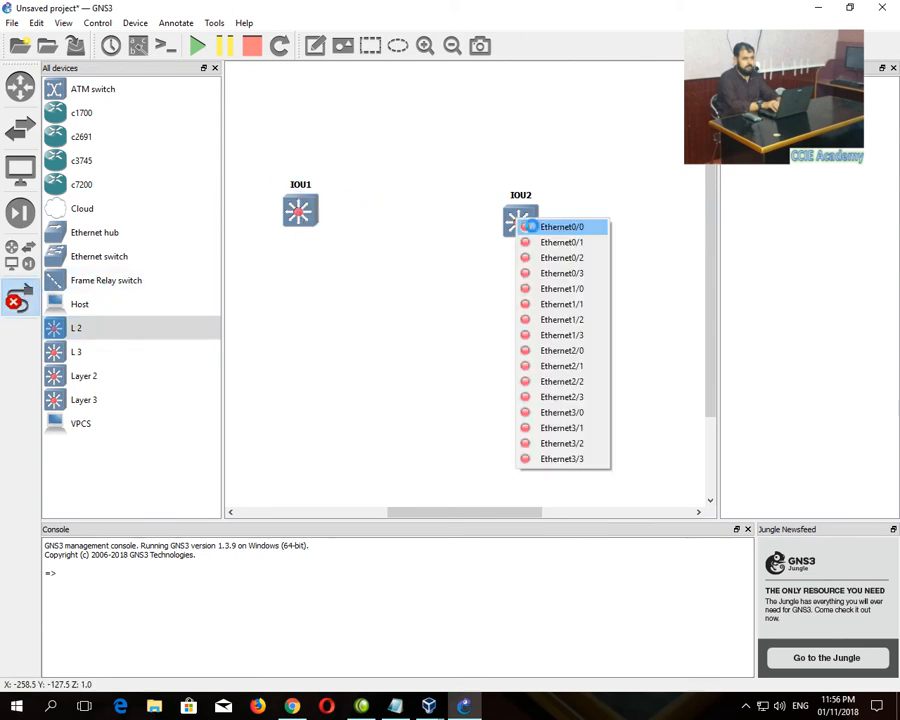
{"action": "left_click", "coordinate": [532, 227]}
{"action": "left_click", "coordinate": [304, 215]}
{"action": "left_click", "coordinate": [335, 240]}
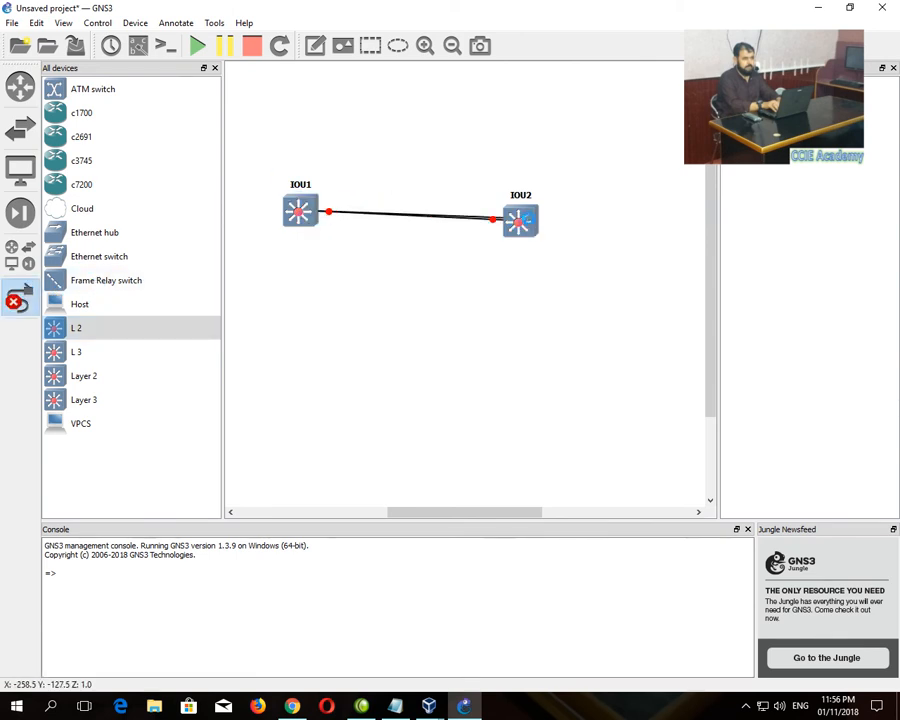
{"action": "left_click", "coordinate": [518, 222]}
{"action": "left_click", "coordinate": [542, 249]}
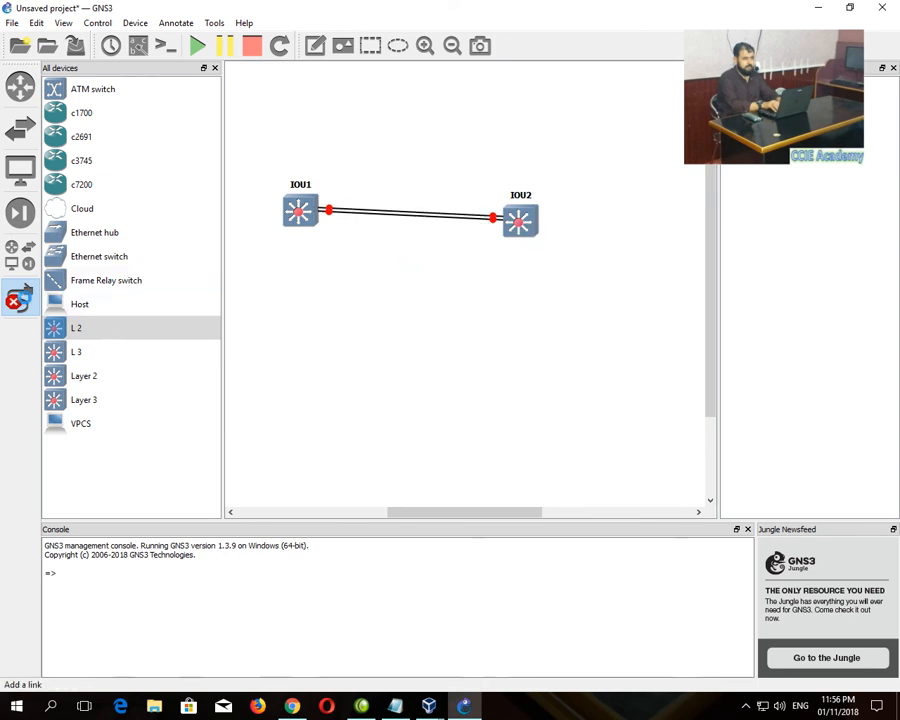
{"action": "left_click", "coordinate": [18, 297]}
{"action": "left_click", "coordinate": [197, 46]}
- Open the IOU1 and IOU2 consoles and arrange them top and bottom
{"action": "left_click", "coordinate": [212, 68]}
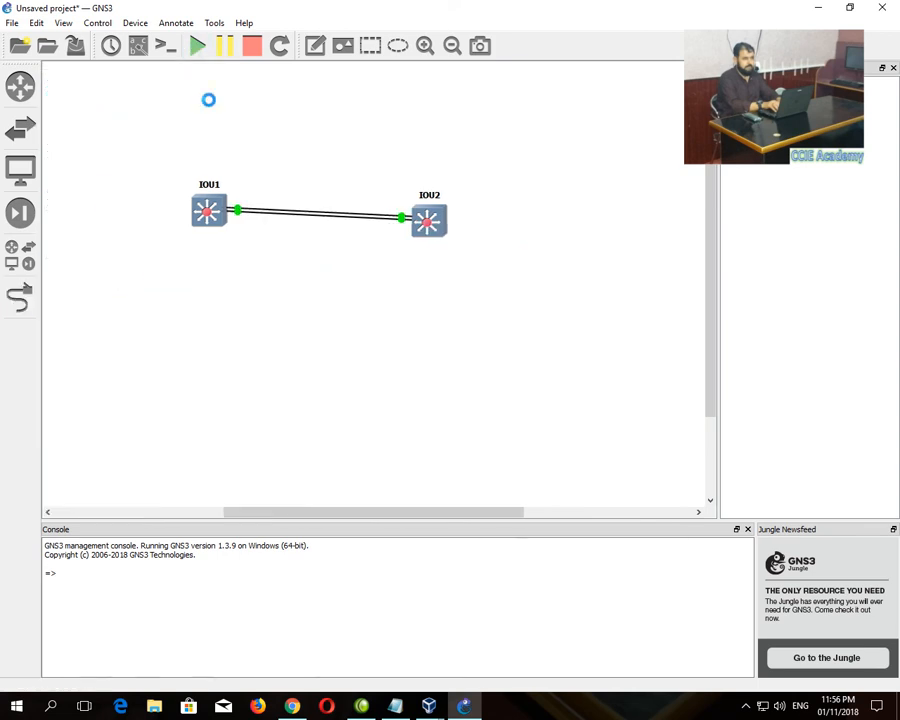
{"action": "double_click", "coordinate": [202, 212]}
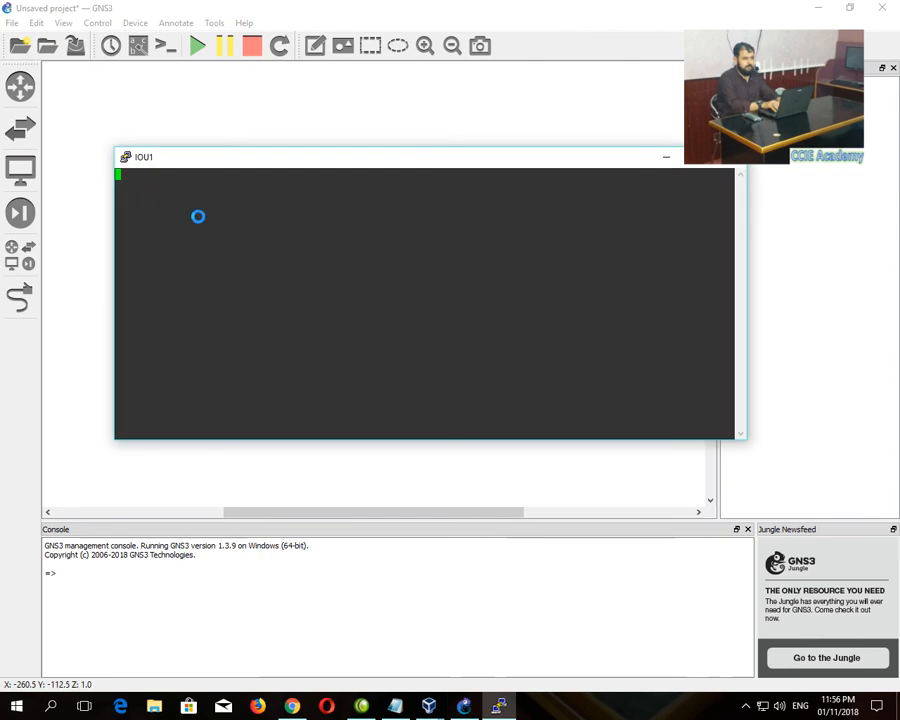
{"action": "left_click_drag", "start_coordinate": [376, 156], "coordinate": [327, 38]}
{"action": "left_click", "coordinate": [315, 348]}
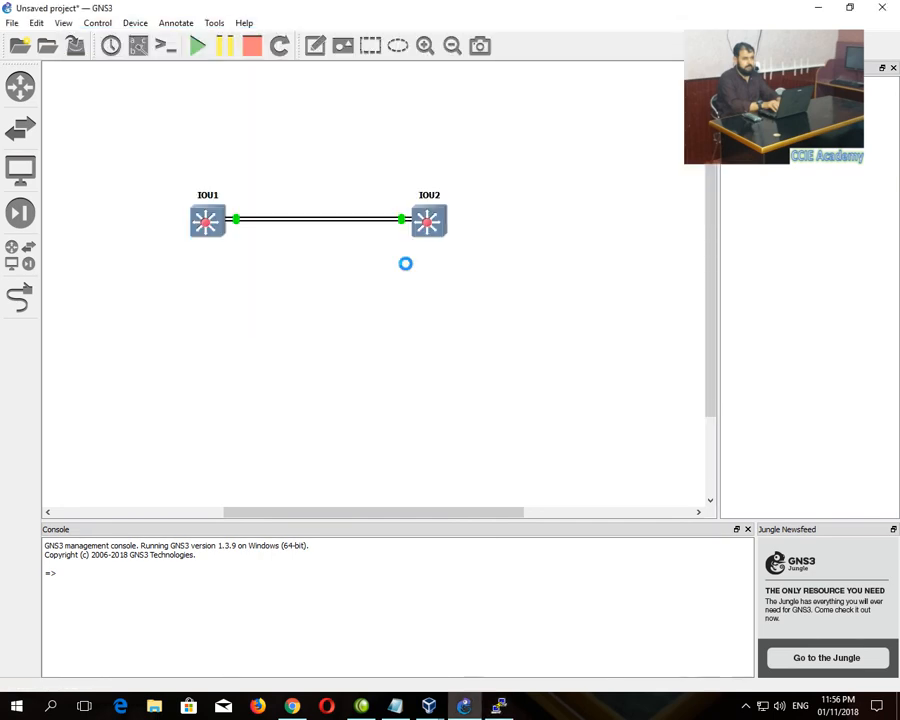
{"action": "double_click", "coordinate": [418, 230]}
{"action": "left_click_drag", "start_coordinate": [357, 179], "coordinate": [342, 390]}
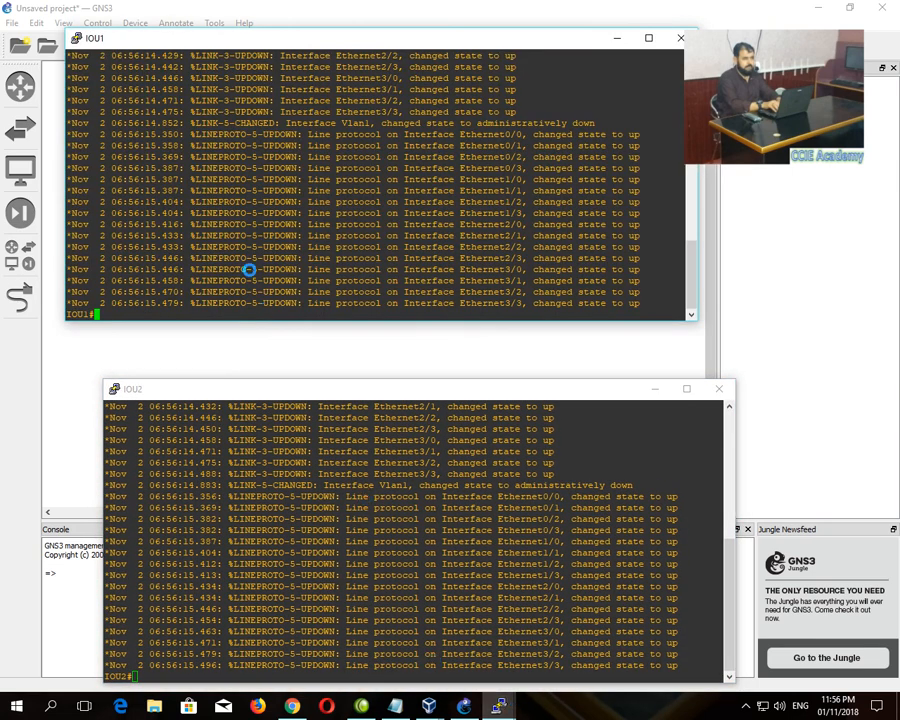
- Run show vlan brief and show spanning-tree on IOU1
{"action": "key", "text": "Return"}
{"action": "key", "text": "Return"}
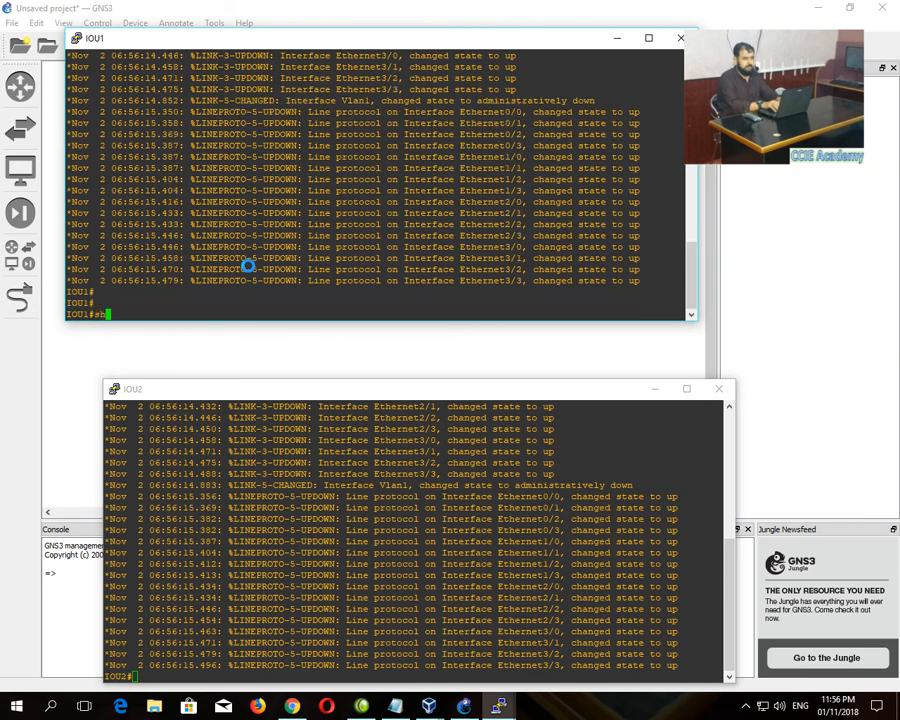
{"action": "type", "text": "sh vla"}
{"action": "key", "text": "Tab"}
{"action": "type", "text": "br"}
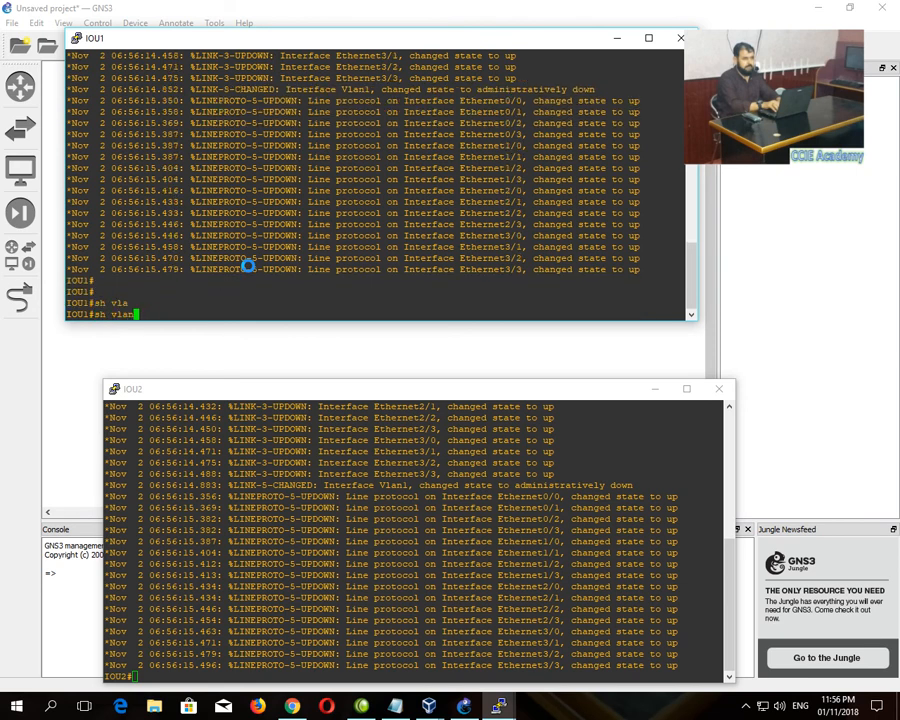
{"action": "type", "text": "r"}
{"action": "key", "text": "Tab"}
{"action": "key", "text": "Return"}
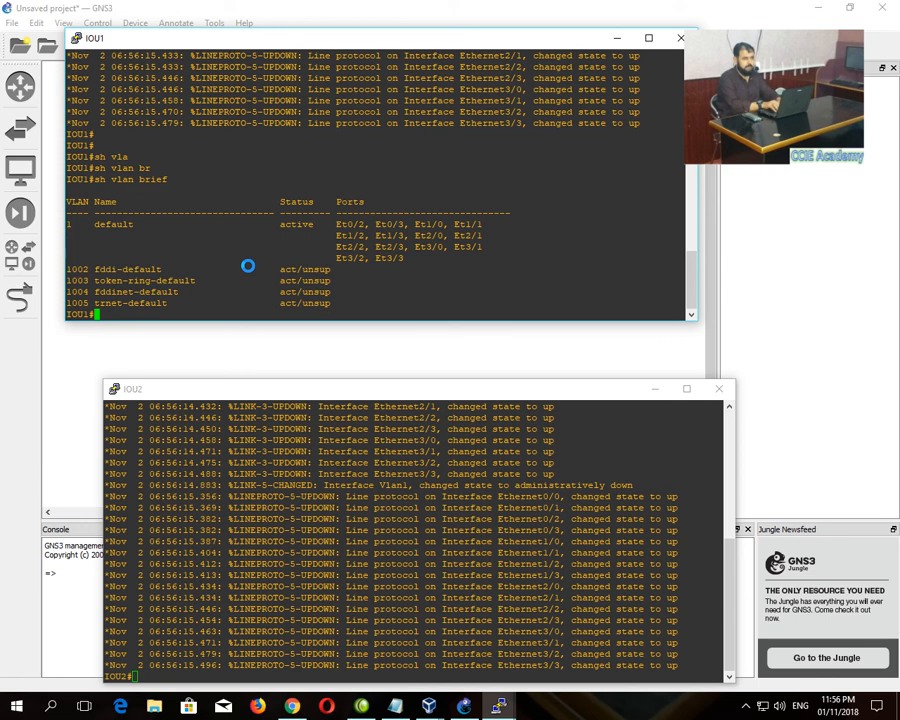
{"action": "type", "text": "sh sp"}
{"action": "key", "text": "Tab"}
{"action": "key", "text": "Return"}
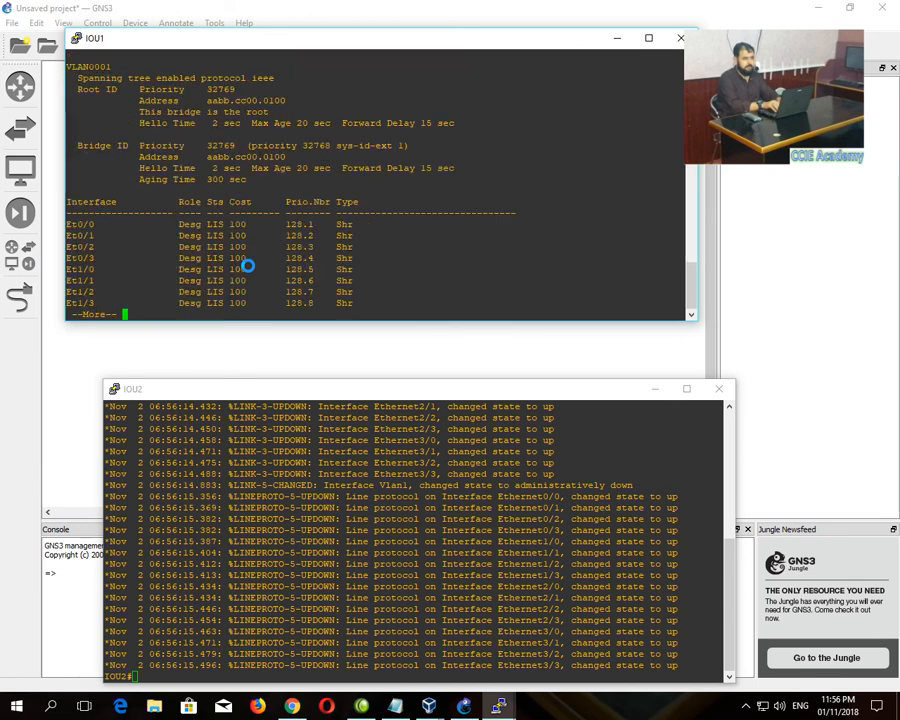
{"action": "key", "text": "Return"}
{"action": "key", "text": "Return"}
{"action": "key", "text": "Return"}
{"action": "key", "text": "Return"}
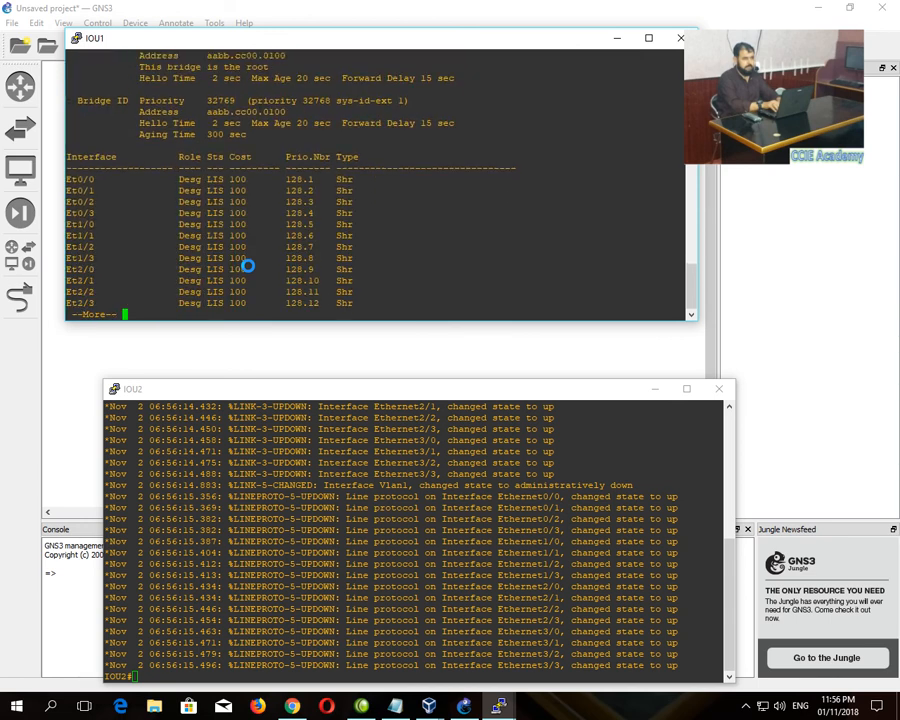
- Run show cdp neighbors on IOU2, then close both consoles
{"action": "left_click", "coordinate": [225, 507]}
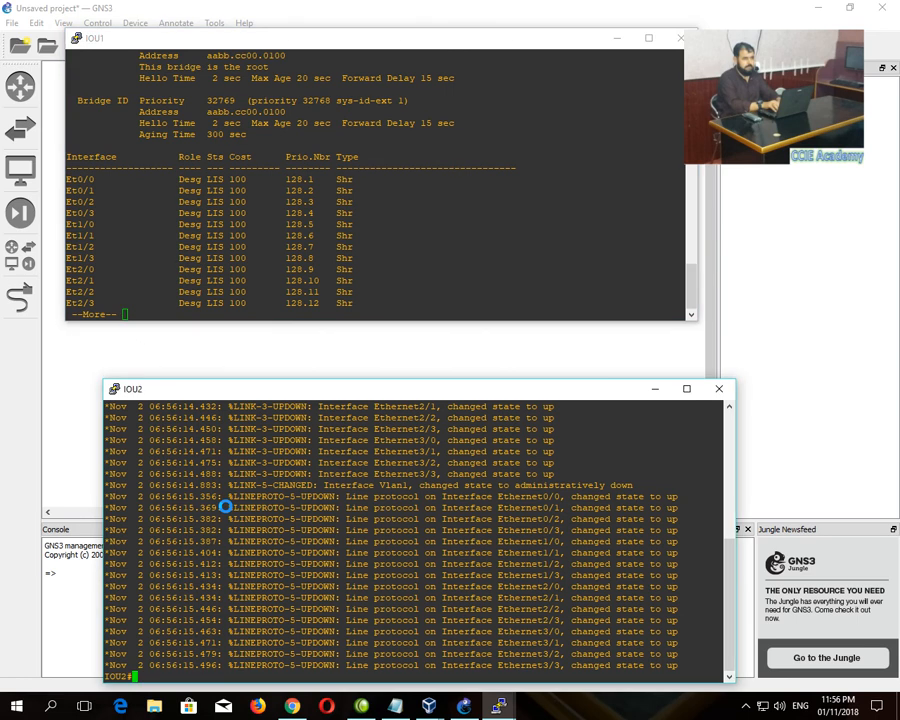
{"action": "key", "text": "Return"}
{"action": "key", "text": "Return"}
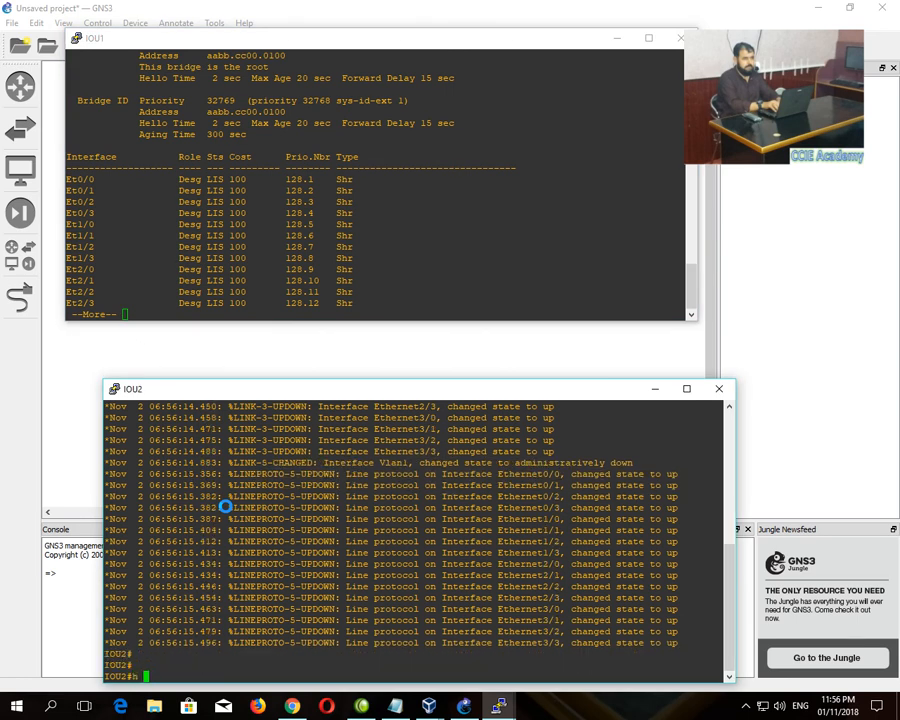
{"action": "type", "text": "sh cd"}
{"action": "key", "text": "Tab"}
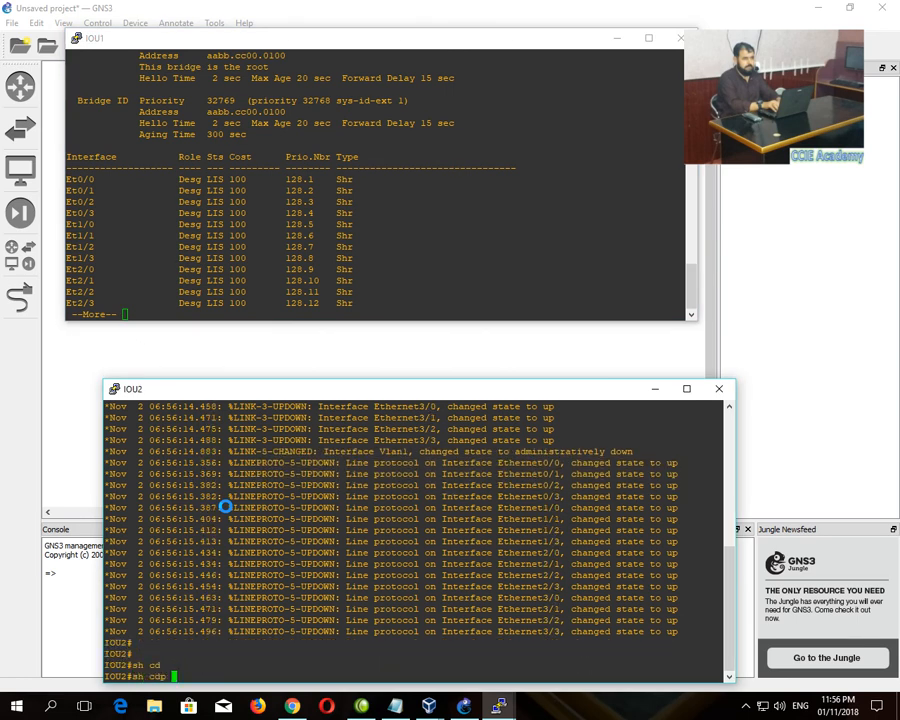
{"action": "type", "text": "ne"}
{"action": "key", "text": "Tab"}
{"action": "key", "text": "Return"}
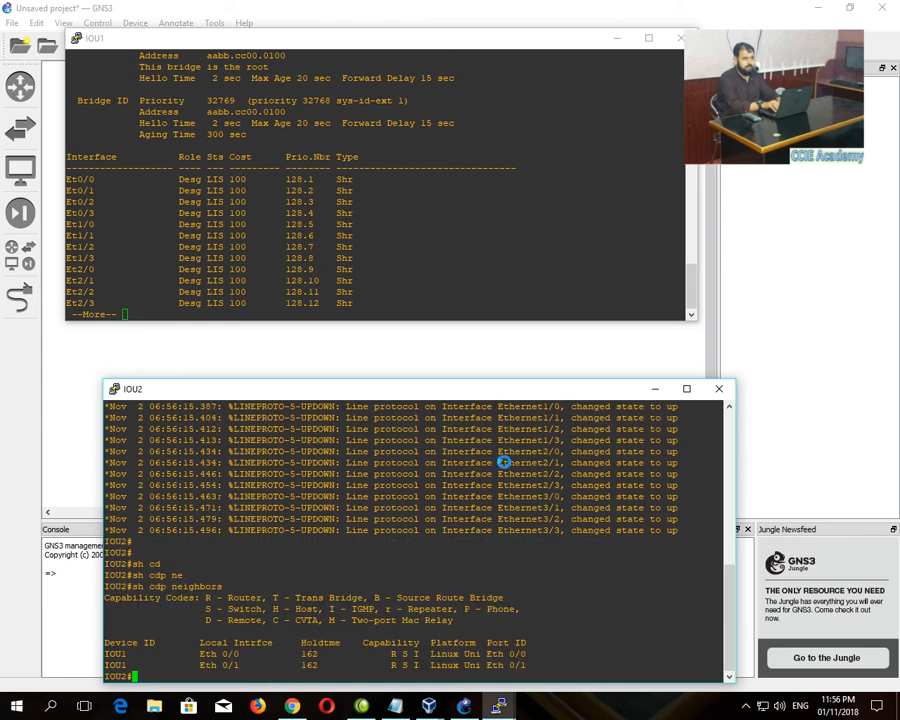
{"action": "left_click", "coordinate": [718, 388]}
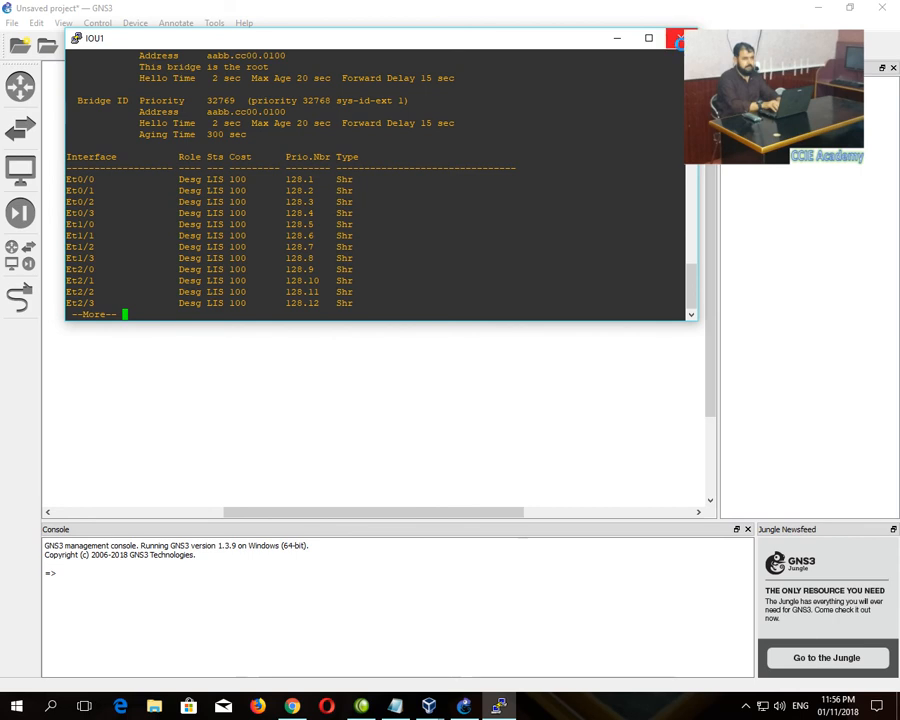
{"action": "left_click", "coordinate": [680, 39]}
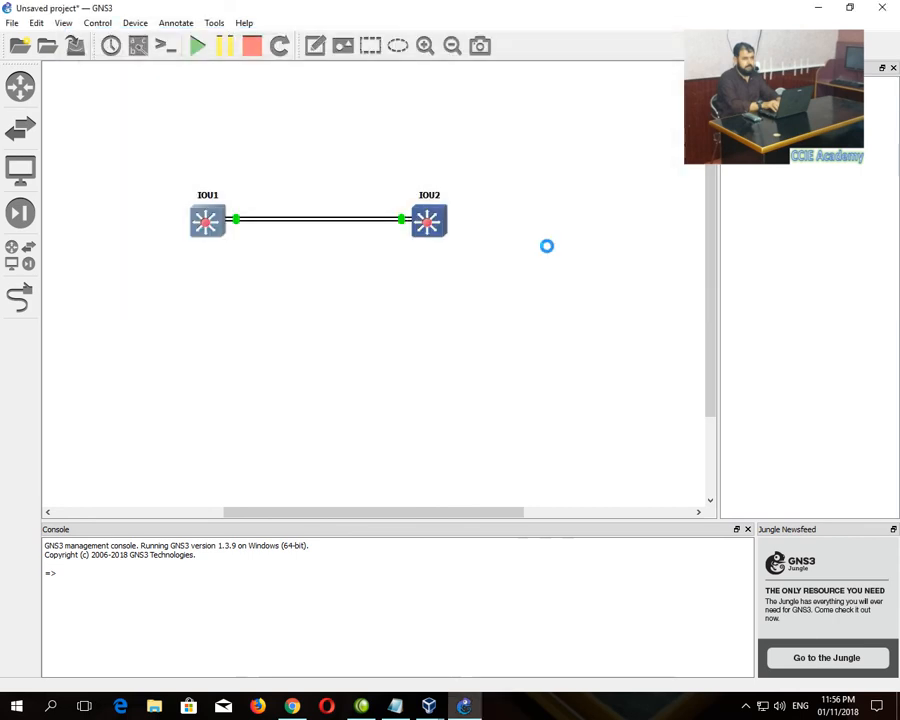
- Exit GNS3 discarding topology changes, close the server page in Chrome, and show the IOU VM console
{"action": "left_click", "coordinate": [884, 7]}
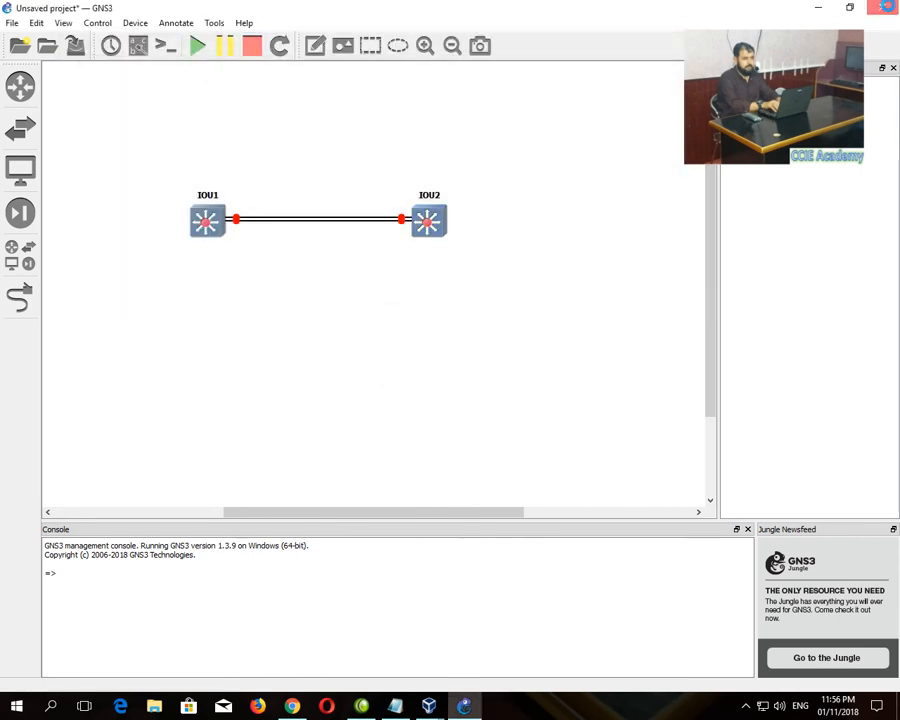
{"action": "left_click", "coordinate": [480, 366]}
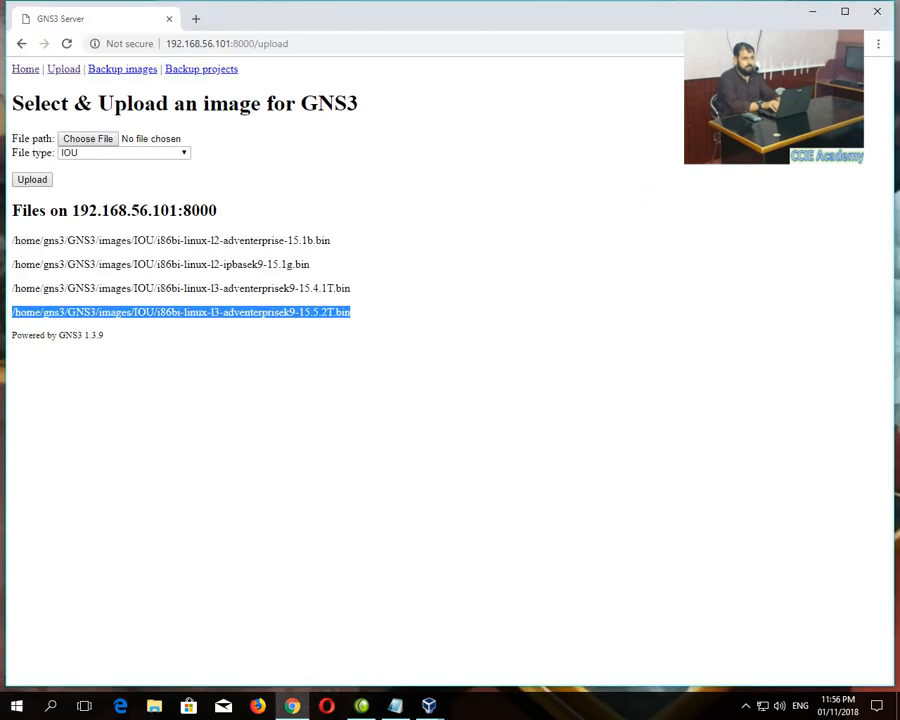
{"action": "left_click", "coordinate": [872, 12]}
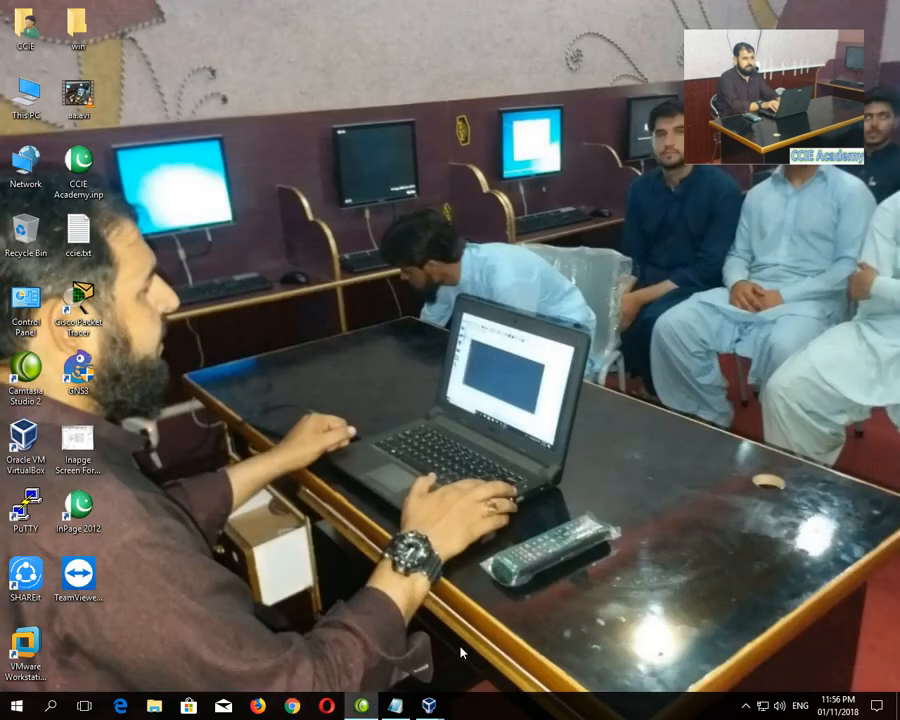
{"action": "mouse_move", "coordinate": [429, 706]}
{"action": "left_click", "coordinate": [459, 650]}
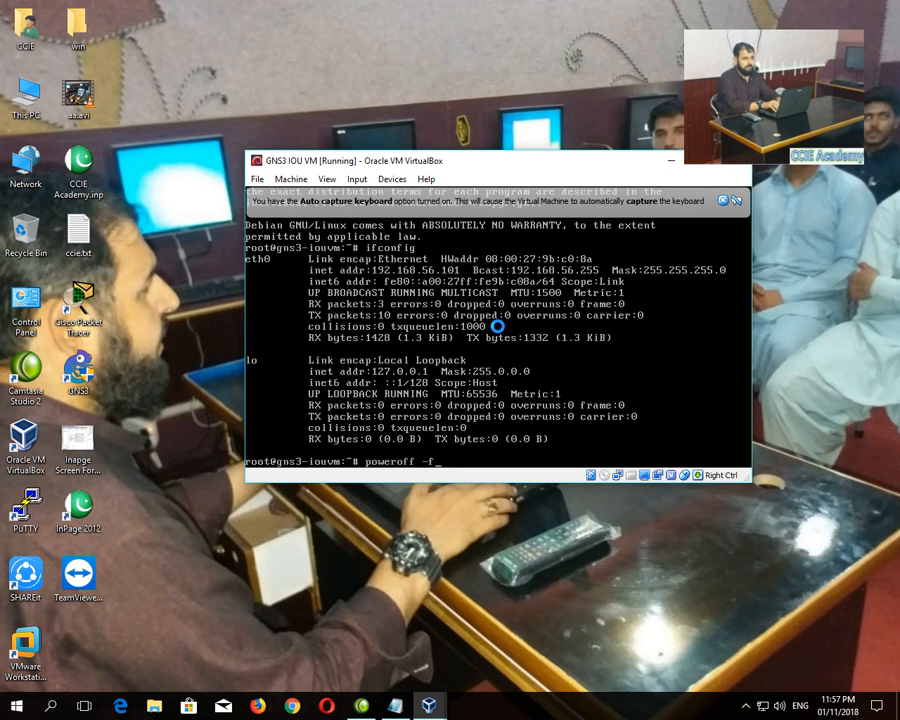
- Run poweroff -f to shut down the IOU VM, then close VirtualBox Manager
{"action": "key", "text": "Return"}
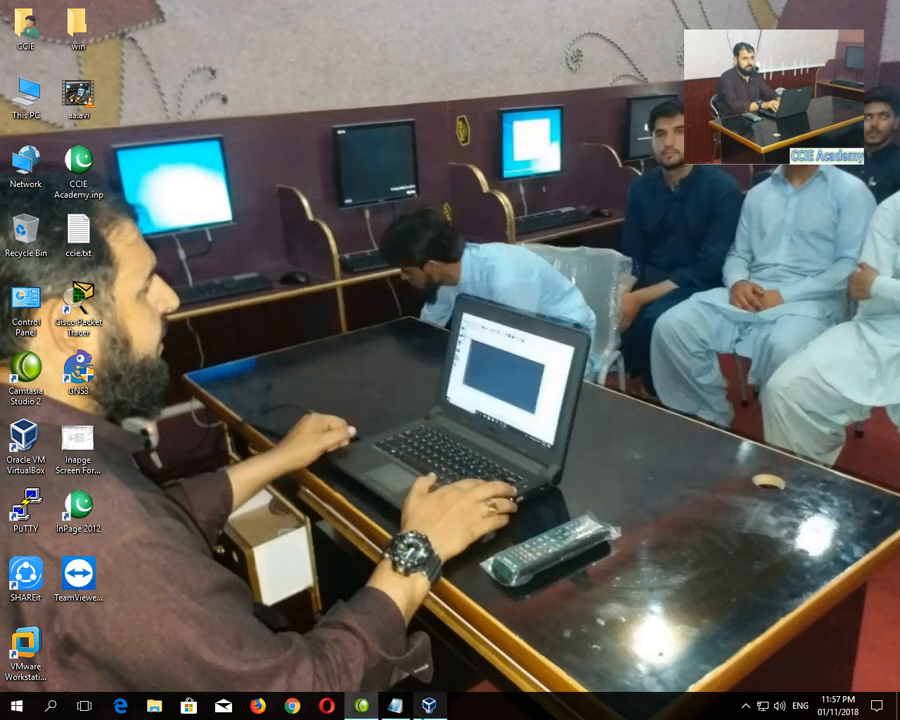
{"action": "left_click", "coordinate": [429, 706]}
{"action": "left_click", "coordinate": [881, 11]}
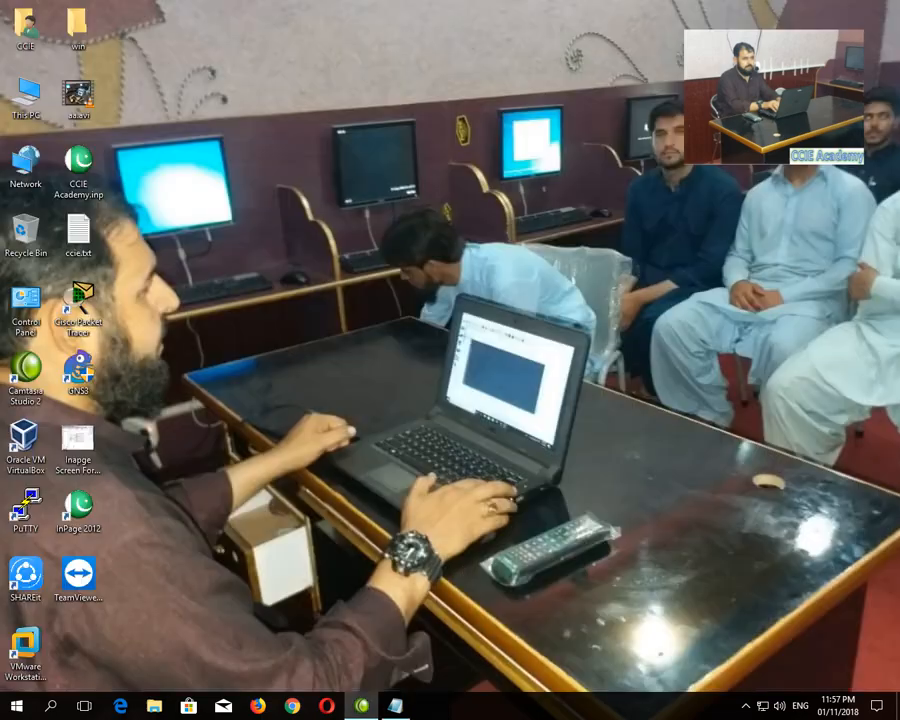
- Close the Notepad notes with Don't Save, then refresh the Windows desktop
{"action": "left_click", "coordinate": [395, 706]}
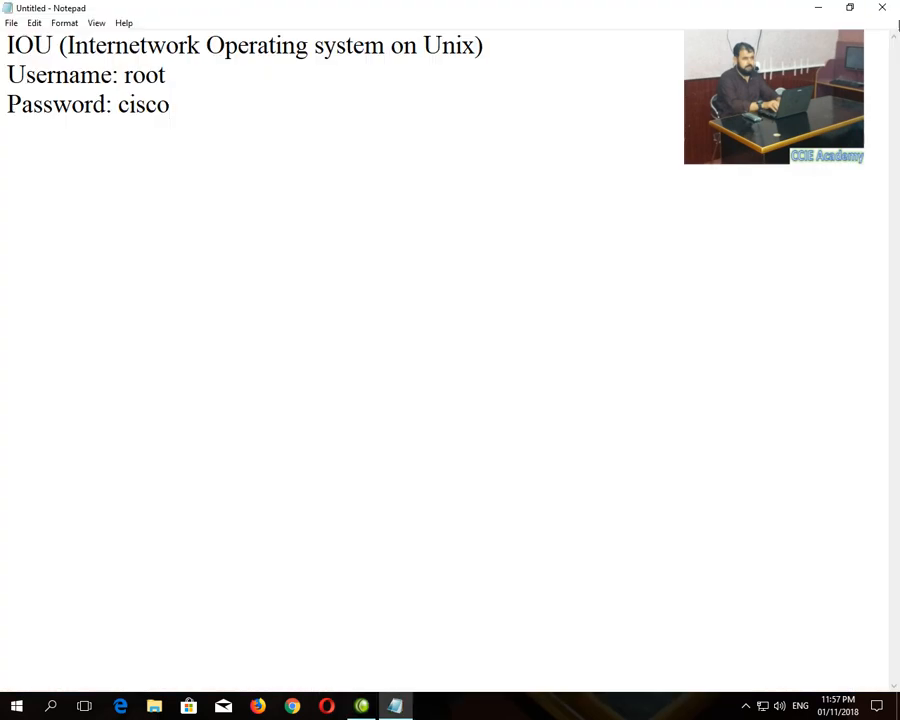
{"action": "left_click", "coordinate": [884, 9]}
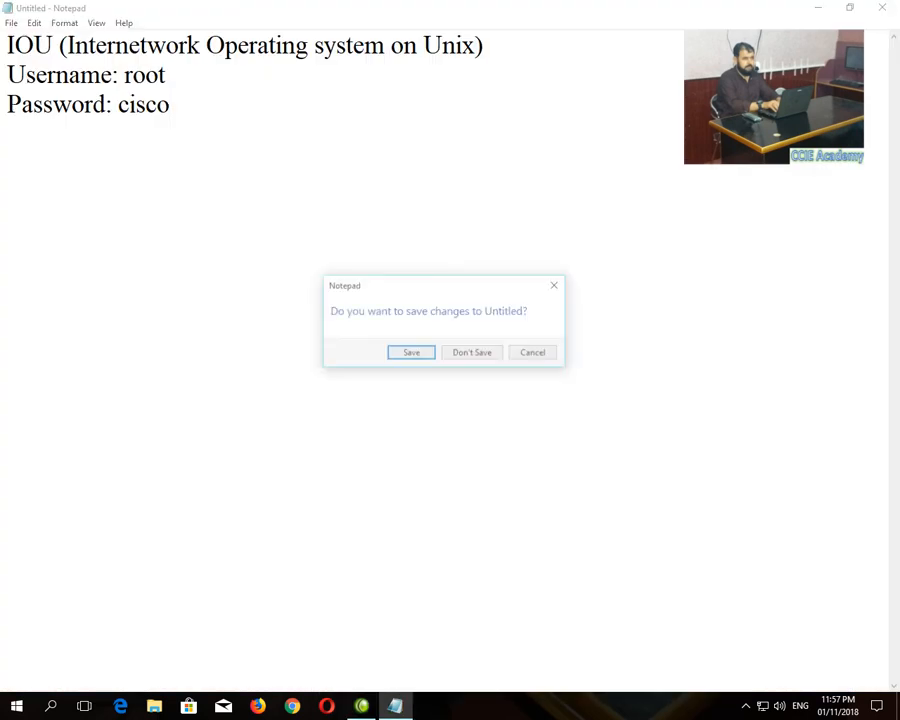
{"action": "left_click", "coordinate": [465, 354]}
{"action": "right_click", "coordinate": [335, 337]}
{"action": "left_click", "coordinate": [371, 376]}
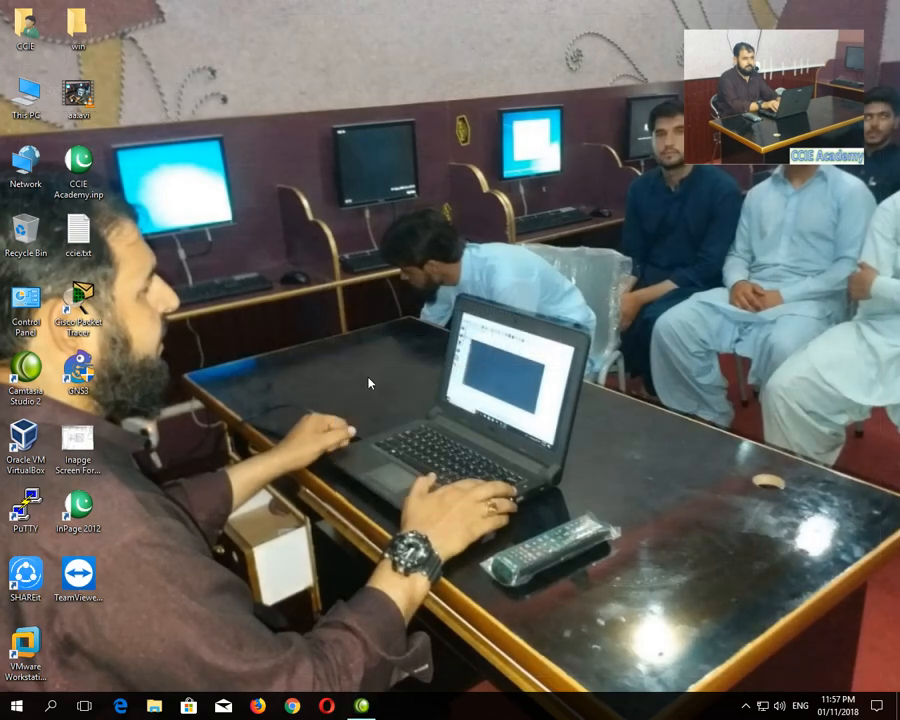